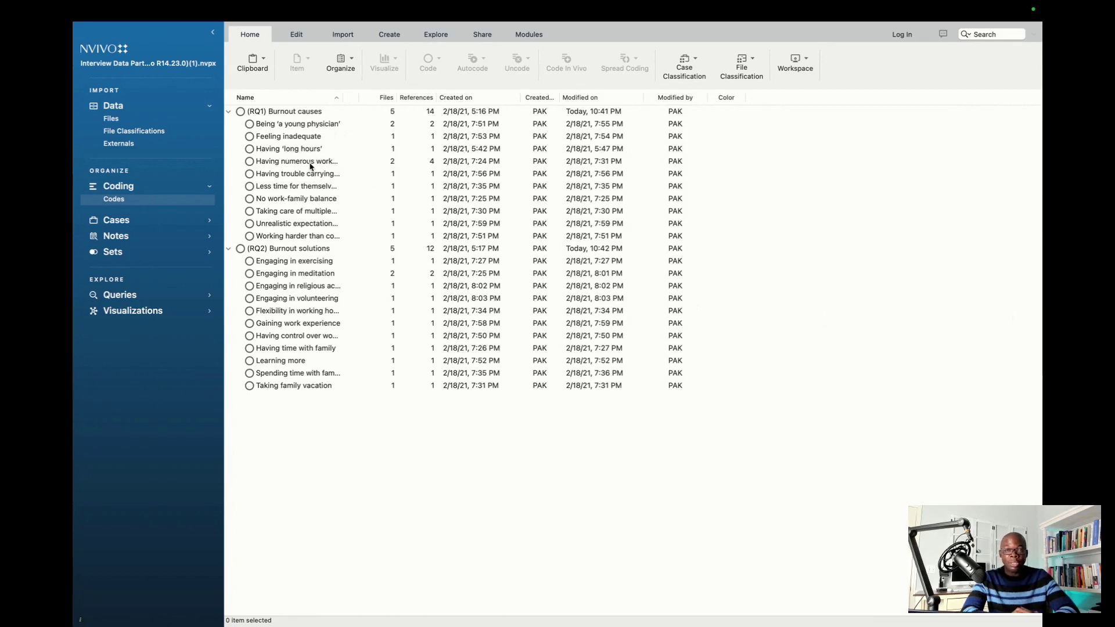
Export the codebook as an MS Excel workbook (.xlsx) into the NVivo for Mac folder on the desktop
click(294, 138)
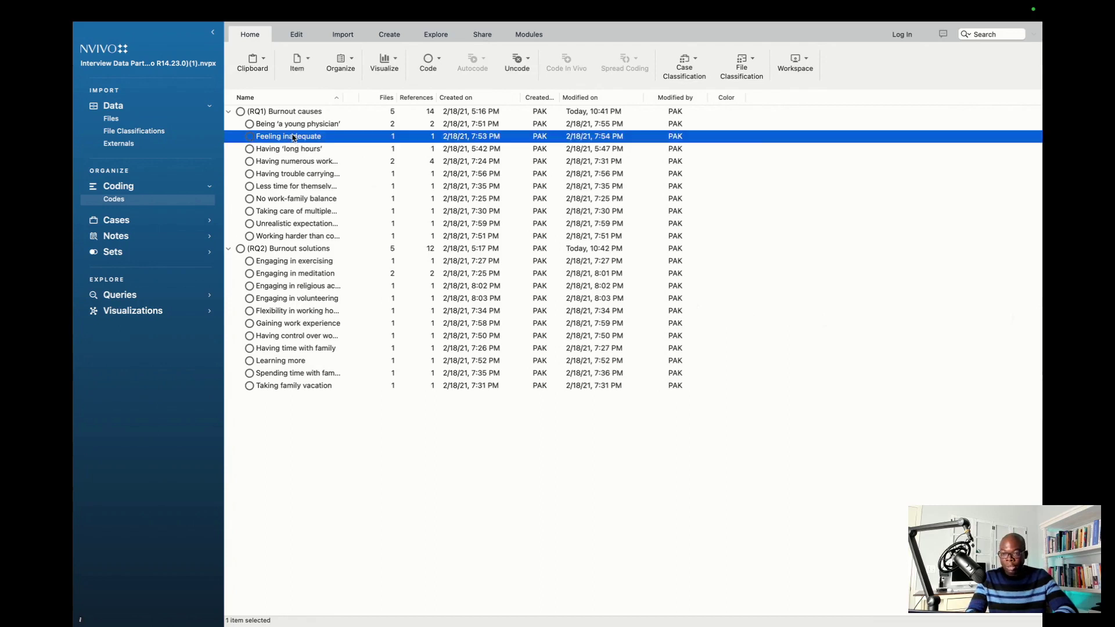
right_click(294, 138)
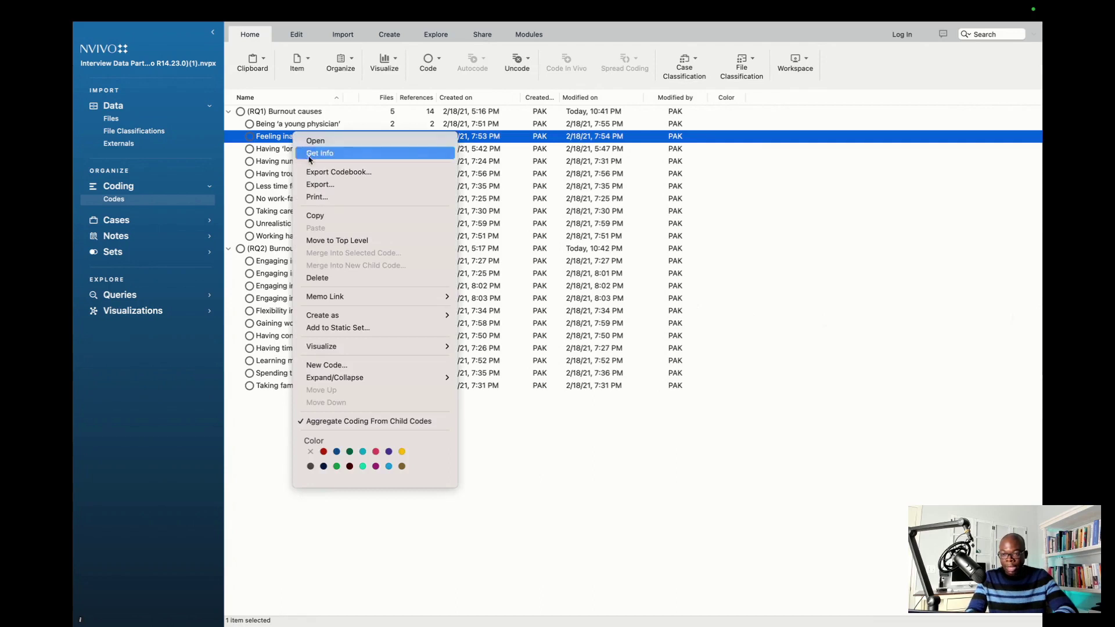
right_click(306, 139)
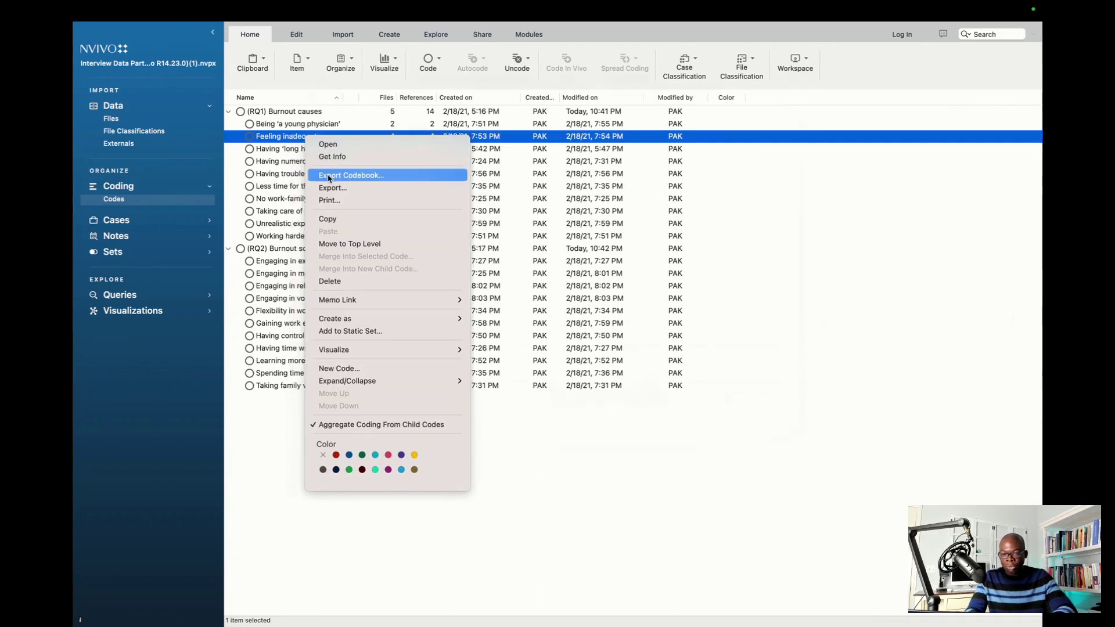
click(328, 176)
click(643, 421)
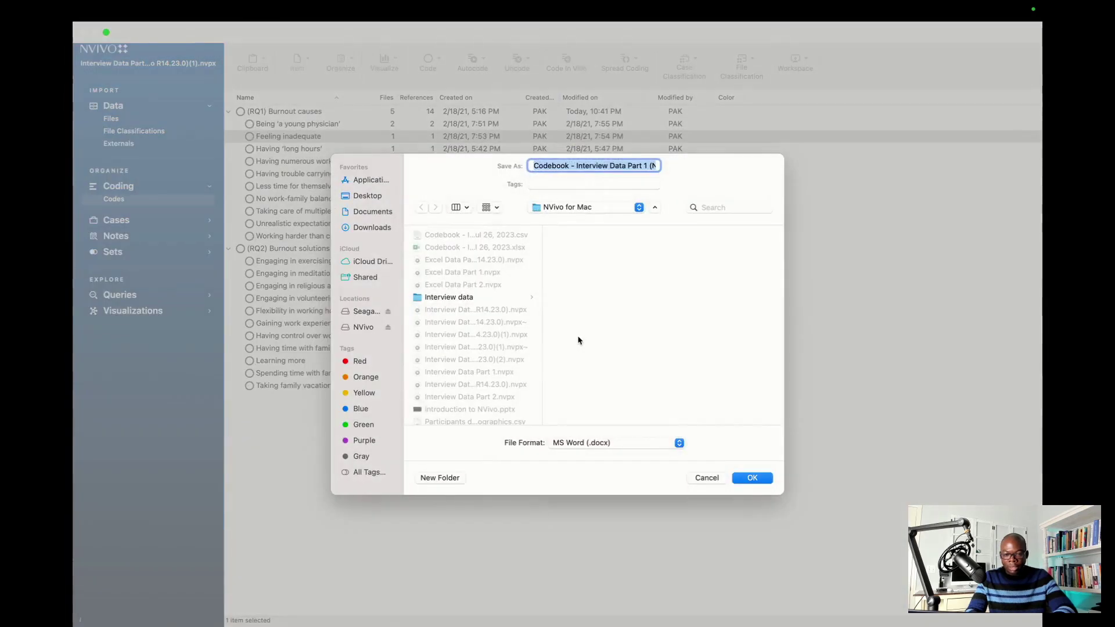
click(639, 443)
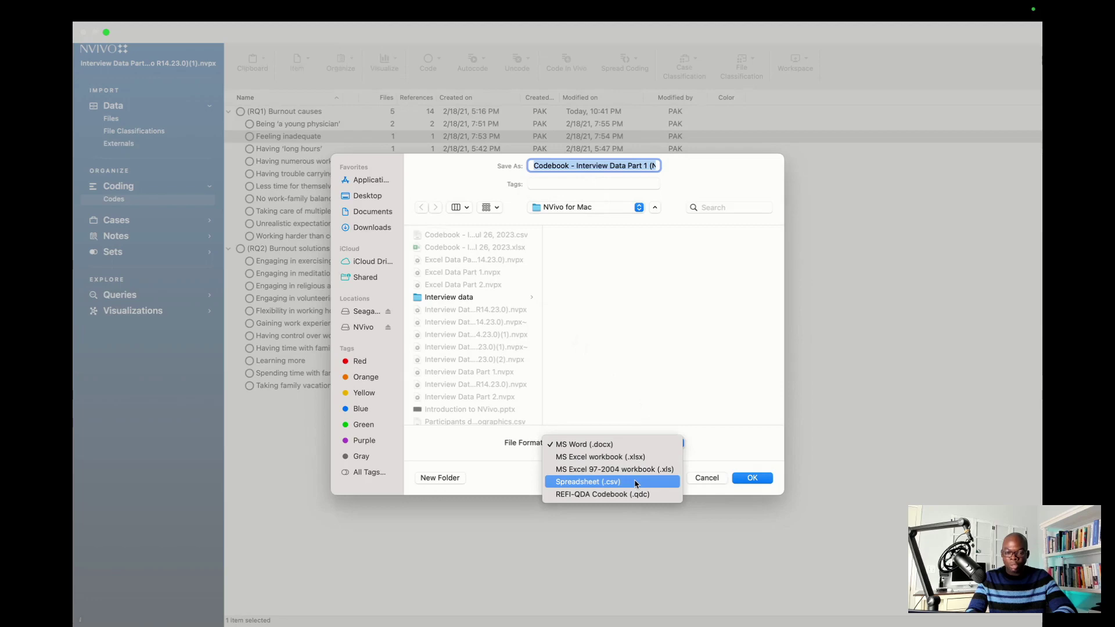
click(601, 457)
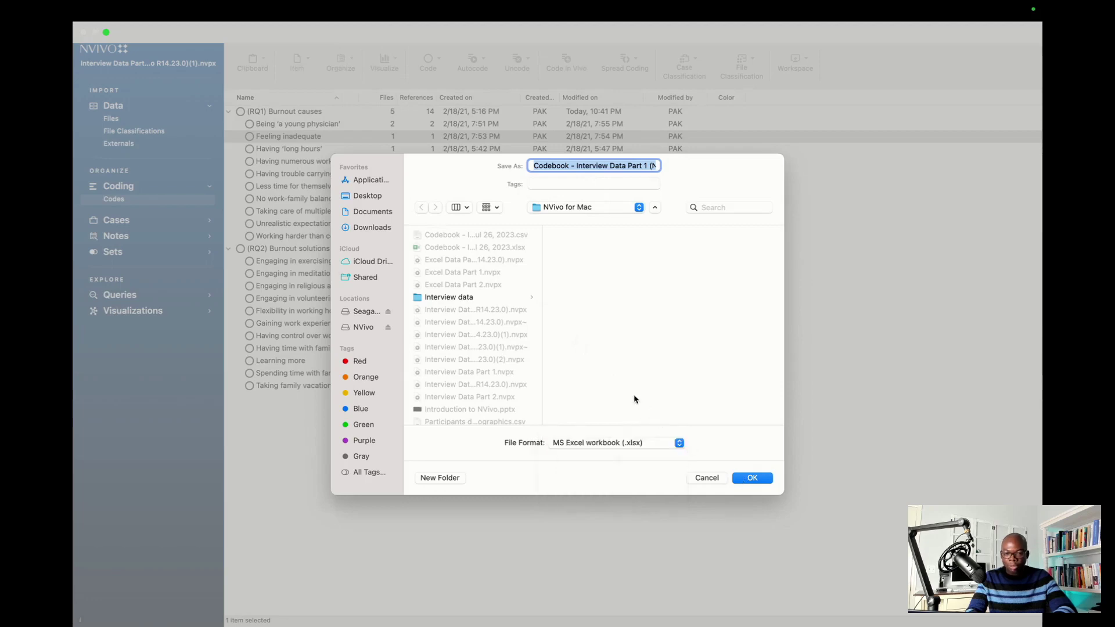
click(478, 321)
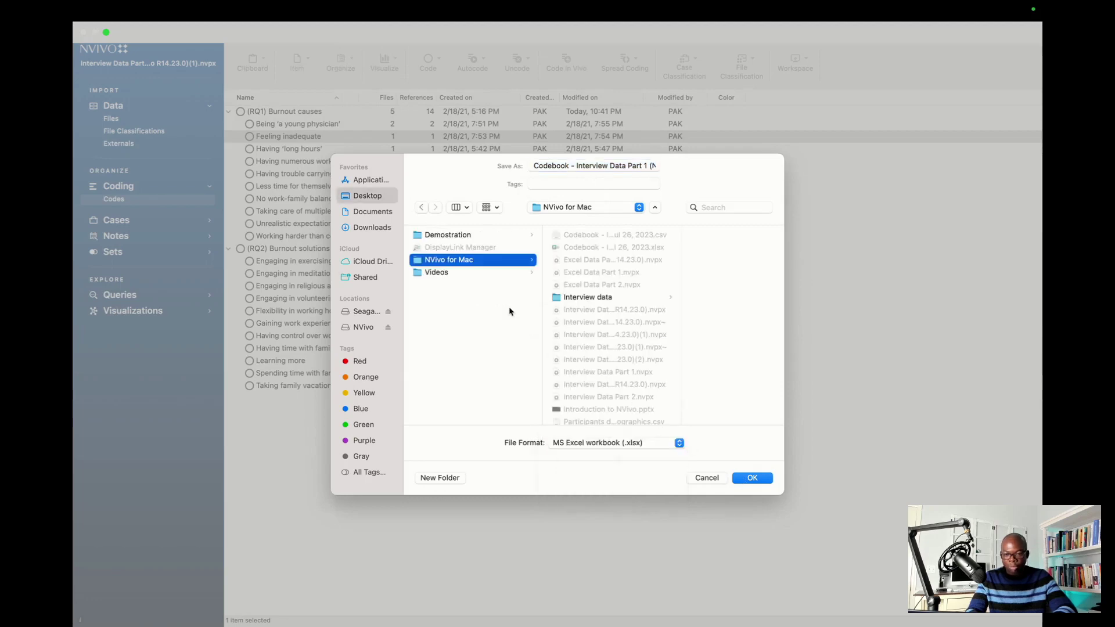
click(752, 480)
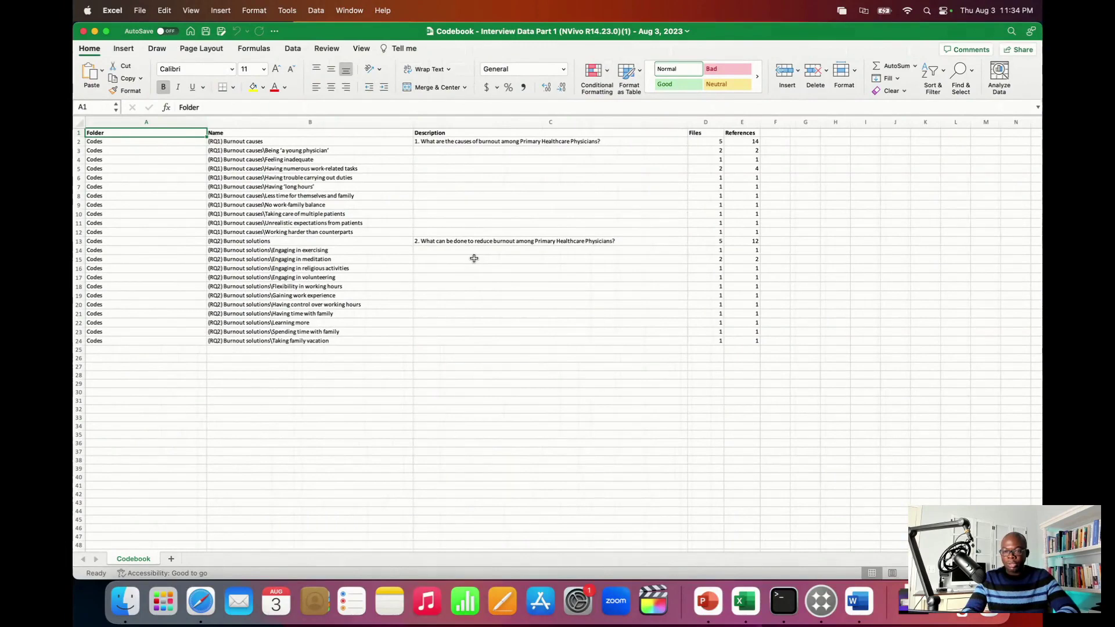
Look over the burnout causes and burnout solutions codes in the Name column of the exported codebook
click(242, 206)
mouse_move(240, 151)
mouse_down()
mouse_move(250, 226)
mouse_move(249, 151)
mouse_up()
click(250, 231)
drag(249, 250, 252, 331)
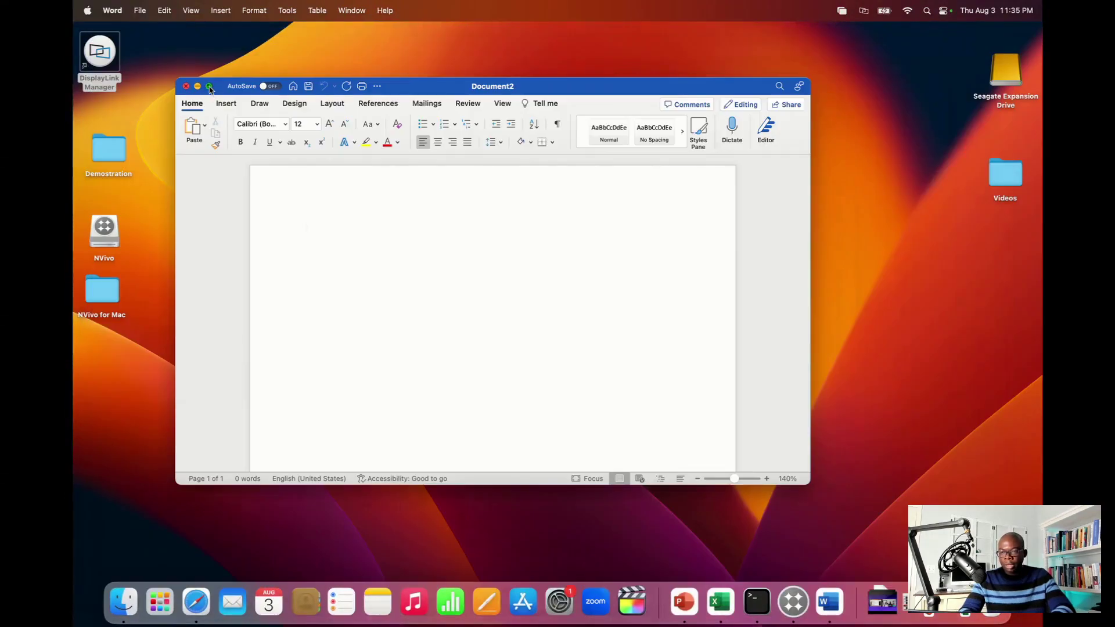
Show the blank Word document full screen and set its page orientation to landscape
click(209, 86)
click(227, 54)
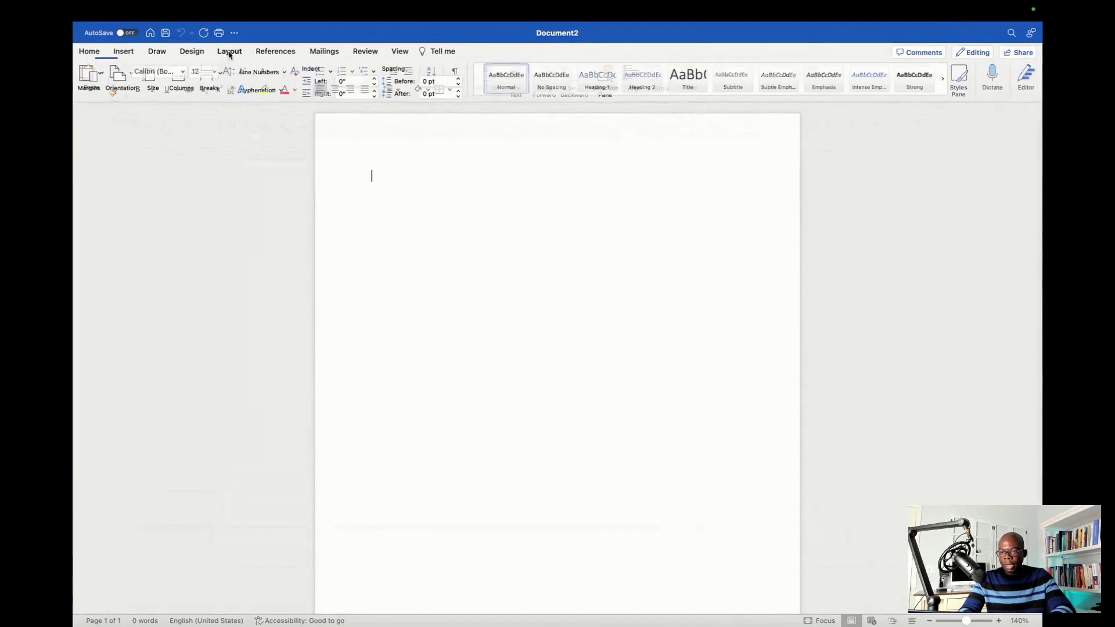
click(132, 88)
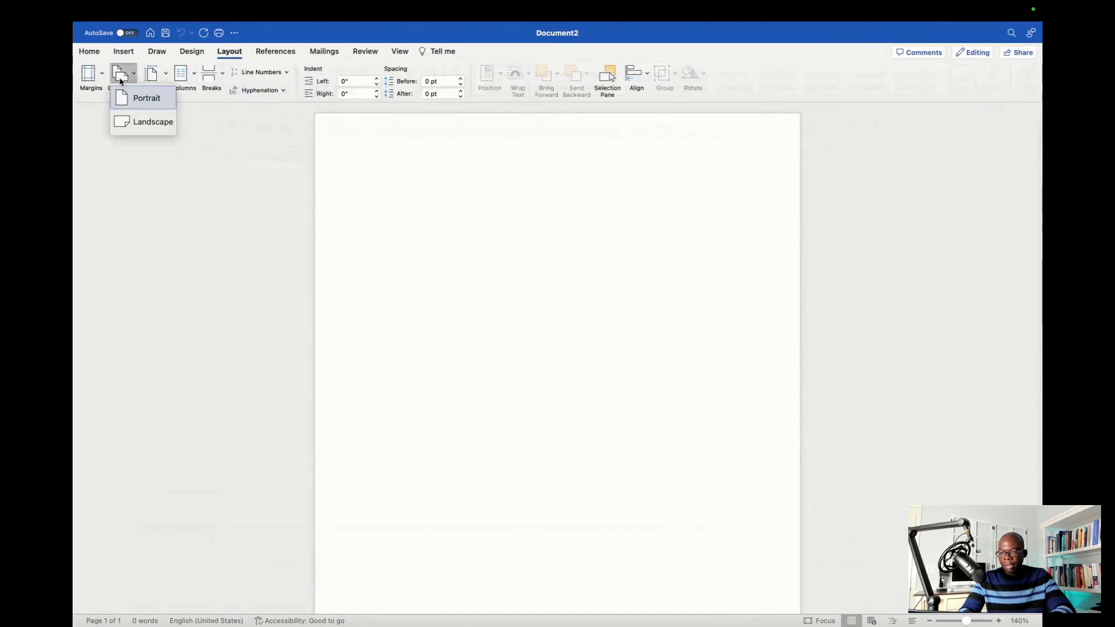
click(125, 126)
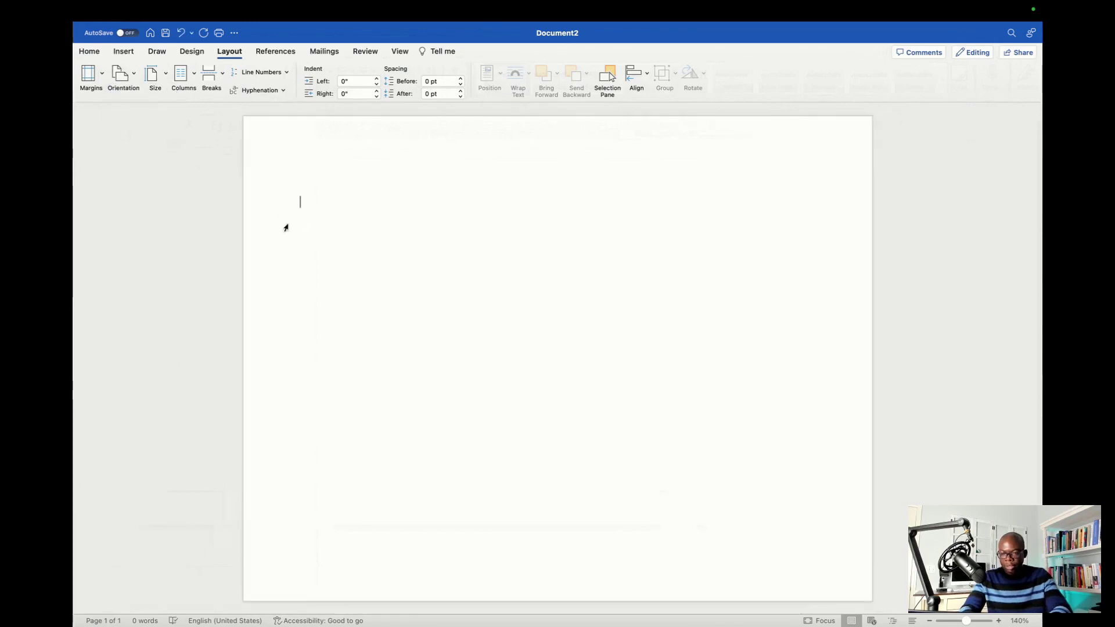
Write (RQ1) followed by the first research question, copied from the NVivo Overview slide in PowerPoint, and start a new line below it
text((RQ1))
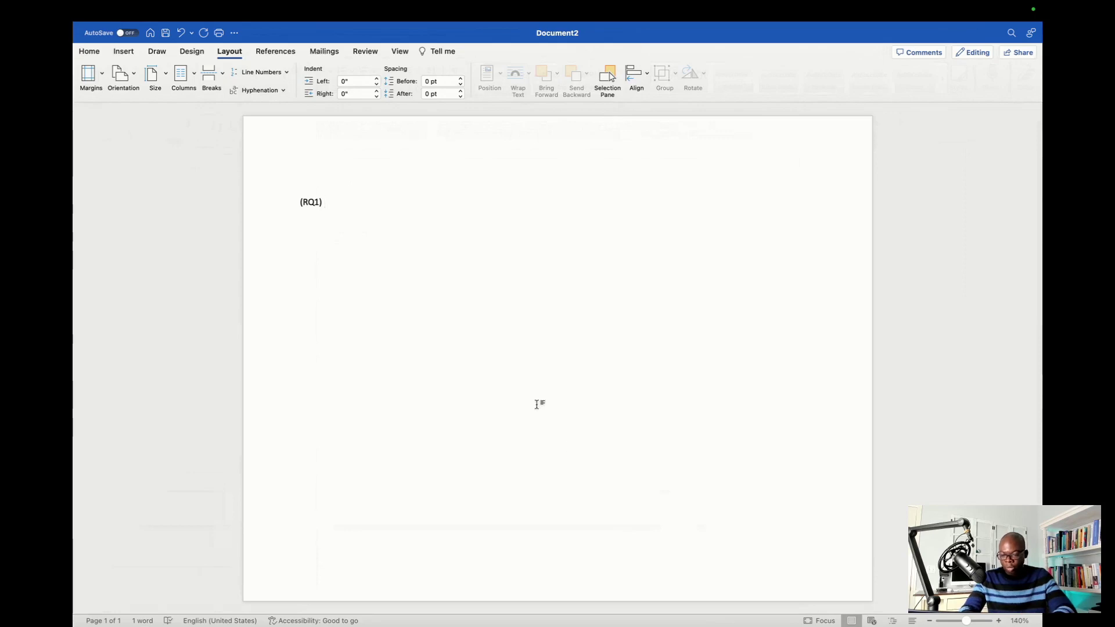
key(ctrl+super+f)
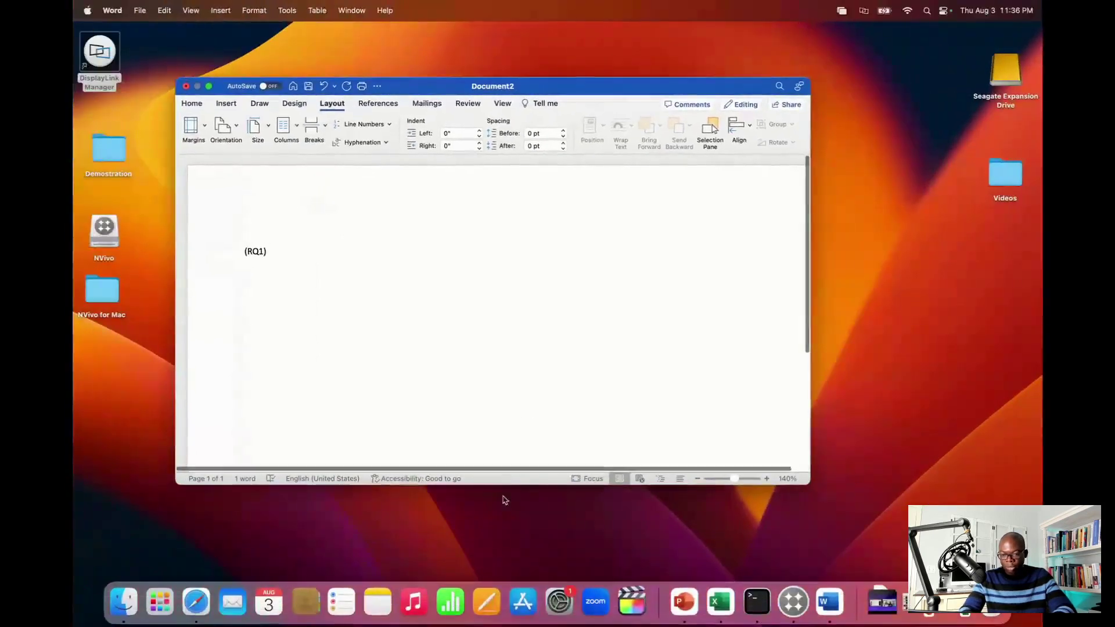
click(684, 602)
click(706, 360)
drag(672, 356, 794, 389)
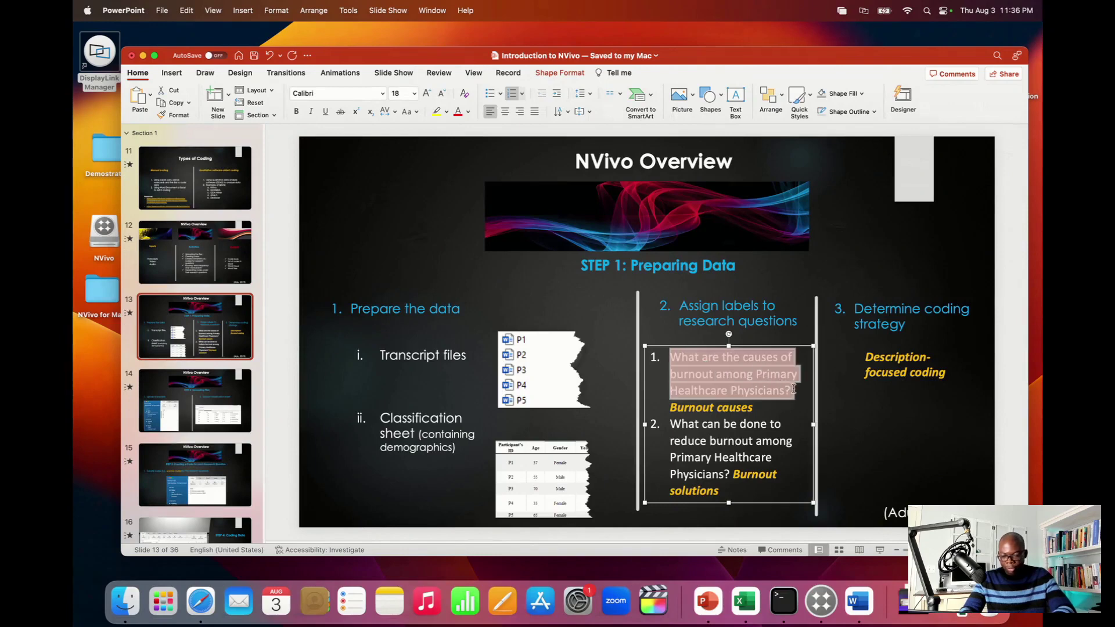
key(super+c)
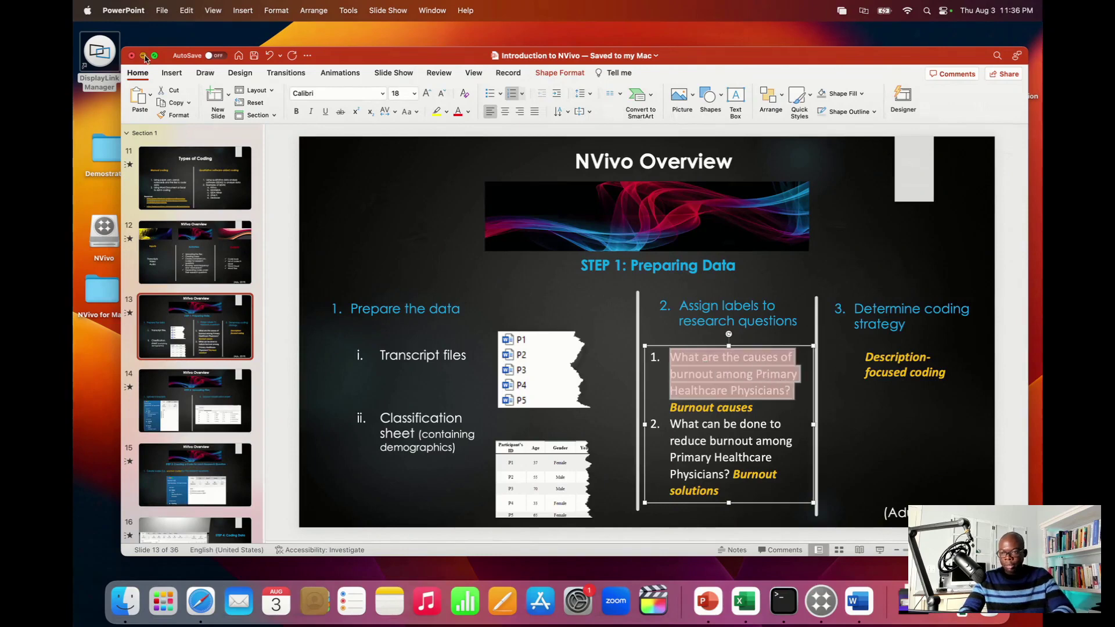
key(super+Tab)
key(super+v)
key(Return)
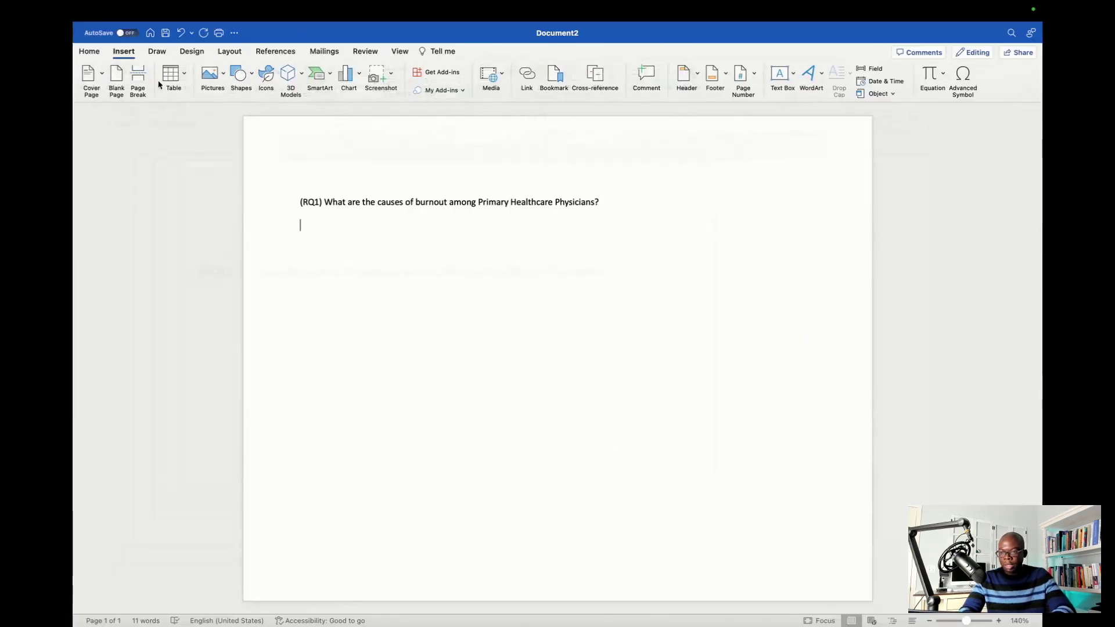
Insert a table of five columns and two rows below the question and head the columns Cluster 1 to Cluster 5
click(171, 75)
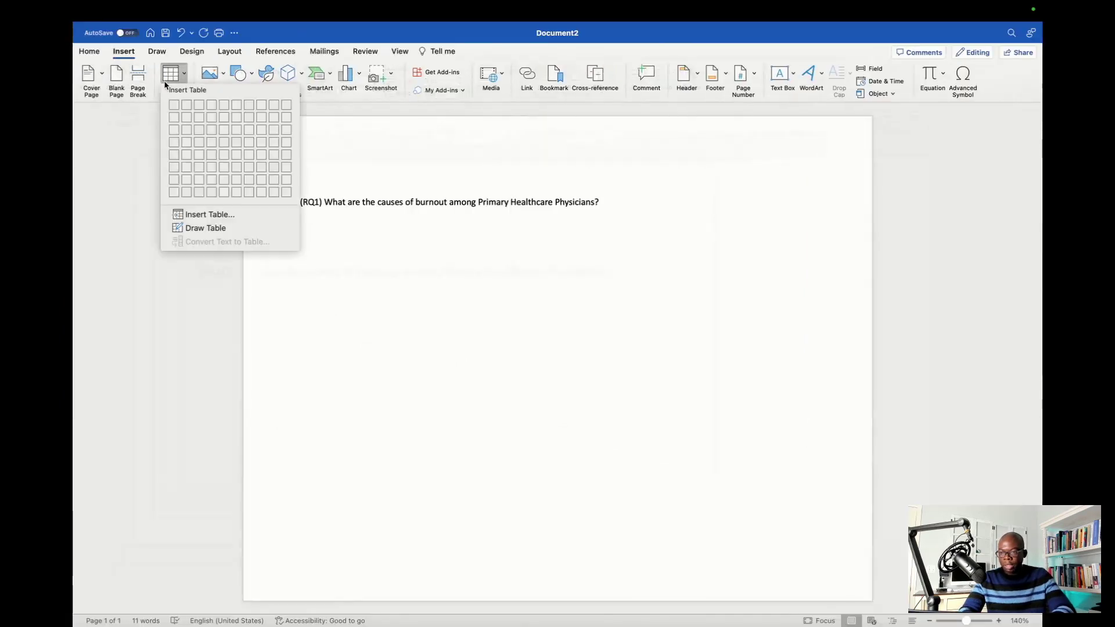
click(224, 121)
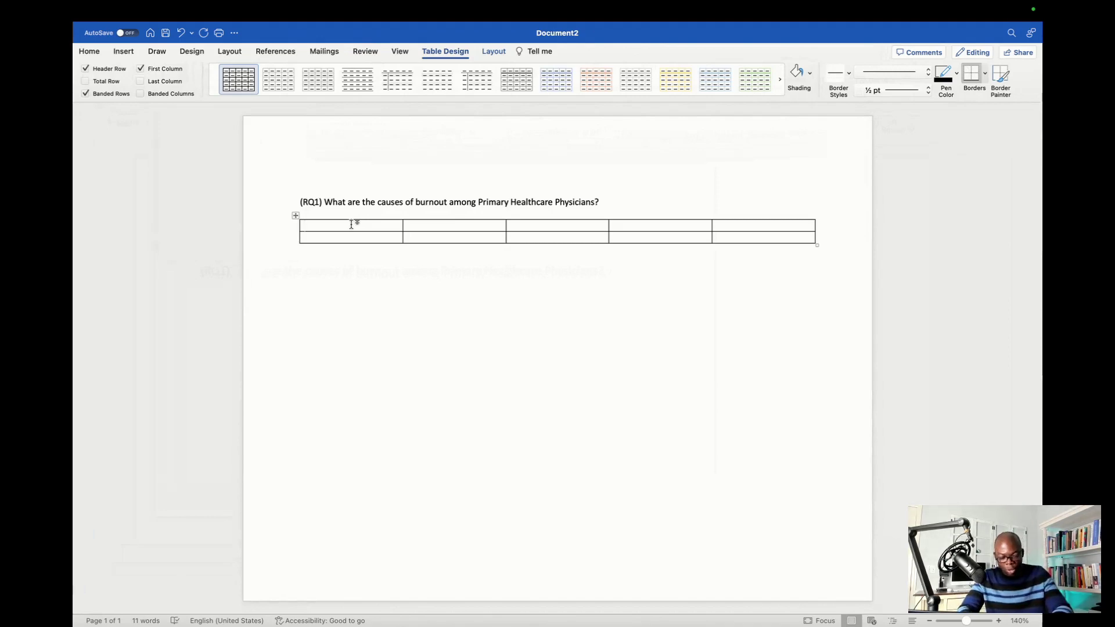
text(Cluster)
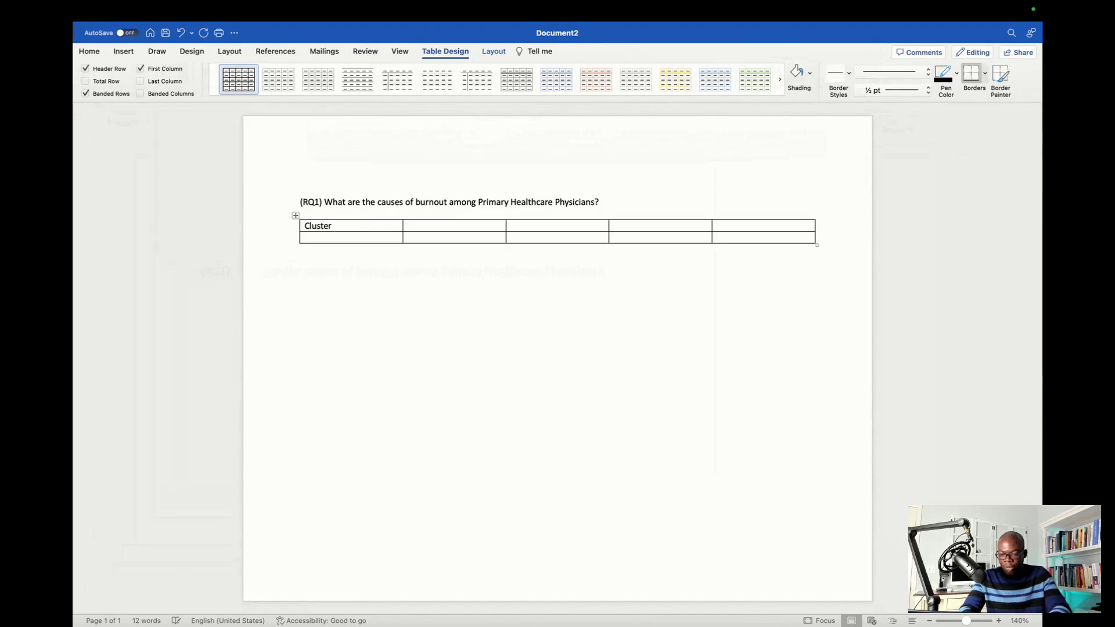
text( 1)
key(Tab)
text(Cluster 2)
key(Tab)
text(Cluster 3)
key(Tab)
text(Cluster 4)
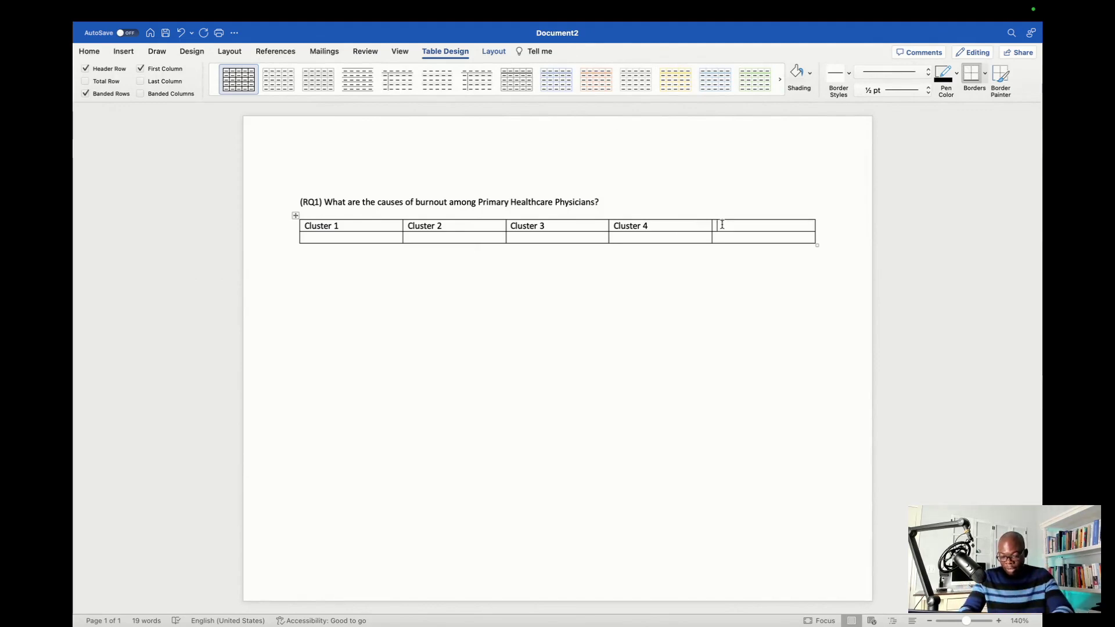
text(Cluster 5)
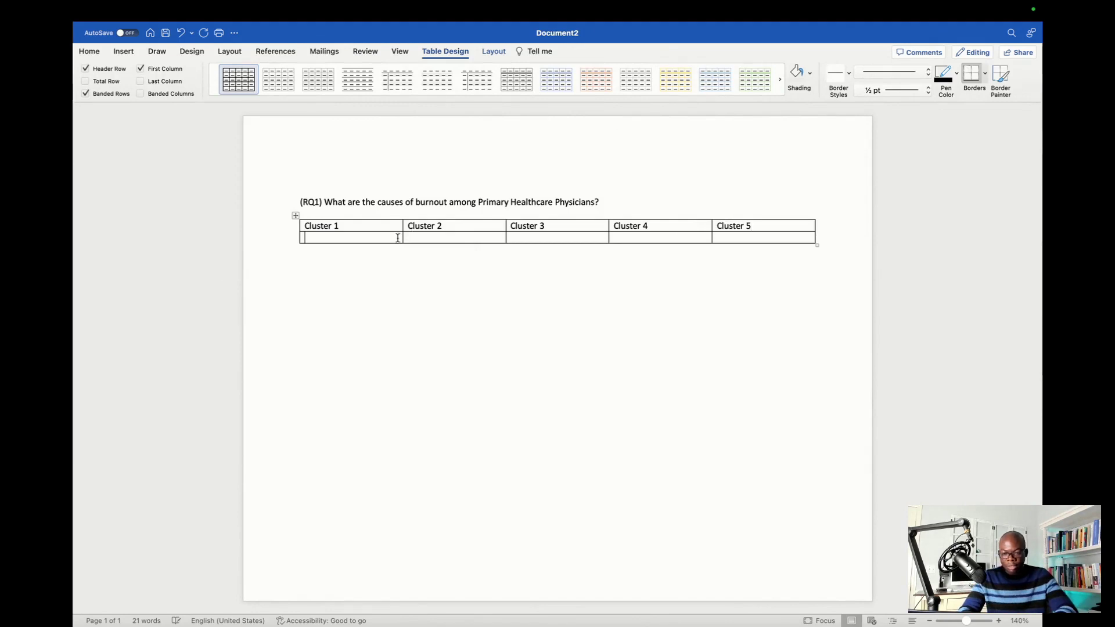
Make the table's second row taller by adding ten blank lines in the cell under Cluster 1
key(Return)
key(Return)
key(Return)
key(Return)
key(Return)
key(Return)
key(Return)
key(Return)
key(Return)
key(Return)
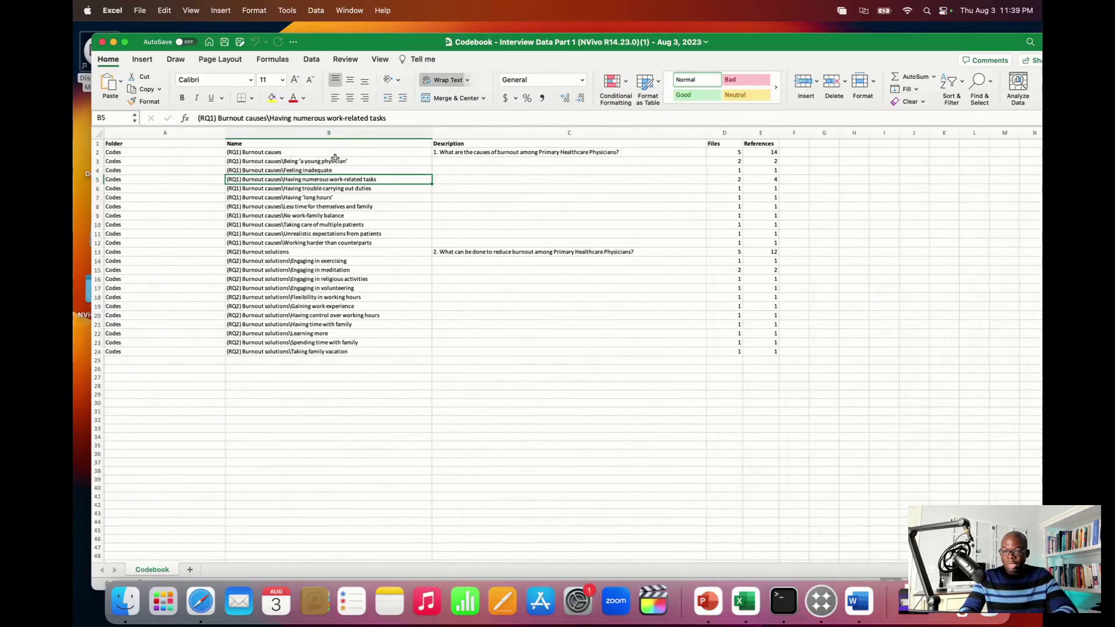
In the Excel codebook, compare the burnout causes codes and check the files and references of "Having numerous work-related tasks"
click(336, 160)
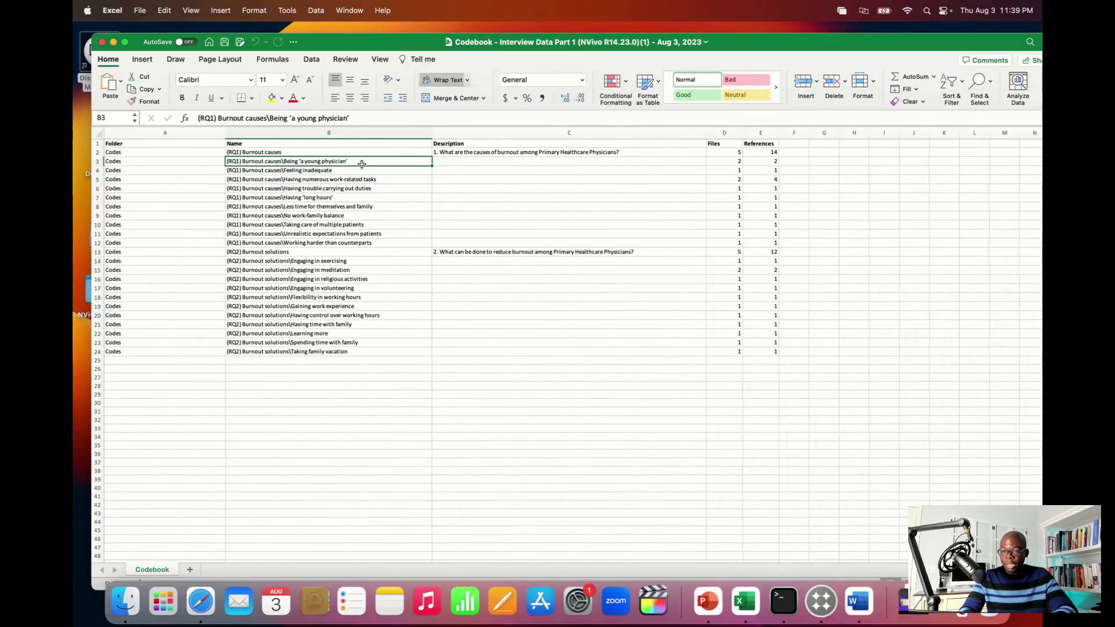
click(361, 172)
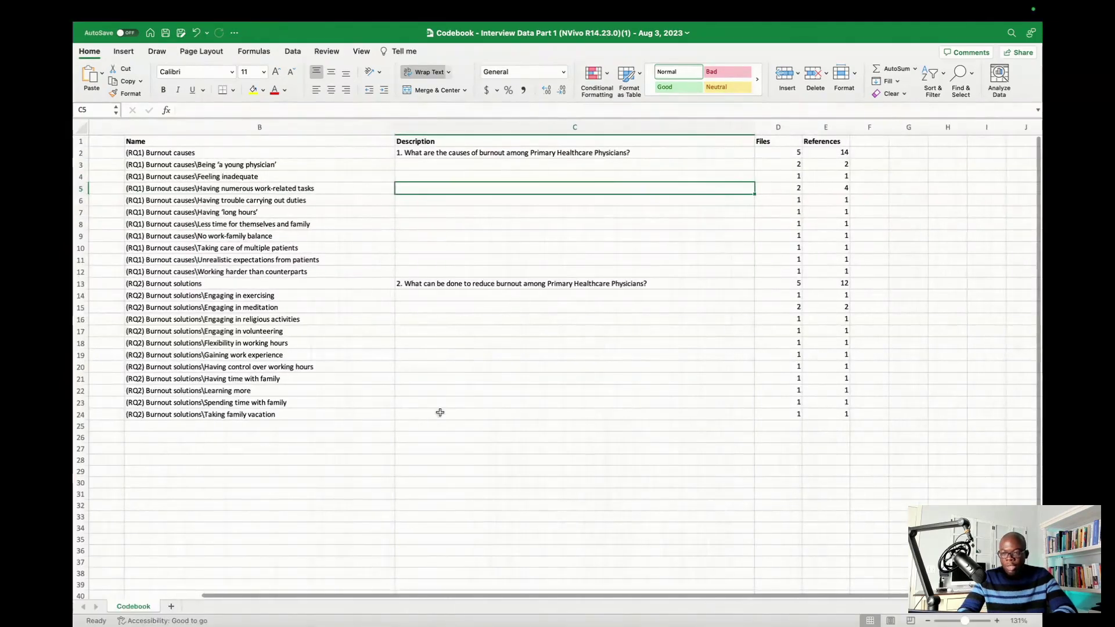
click(362, 188)
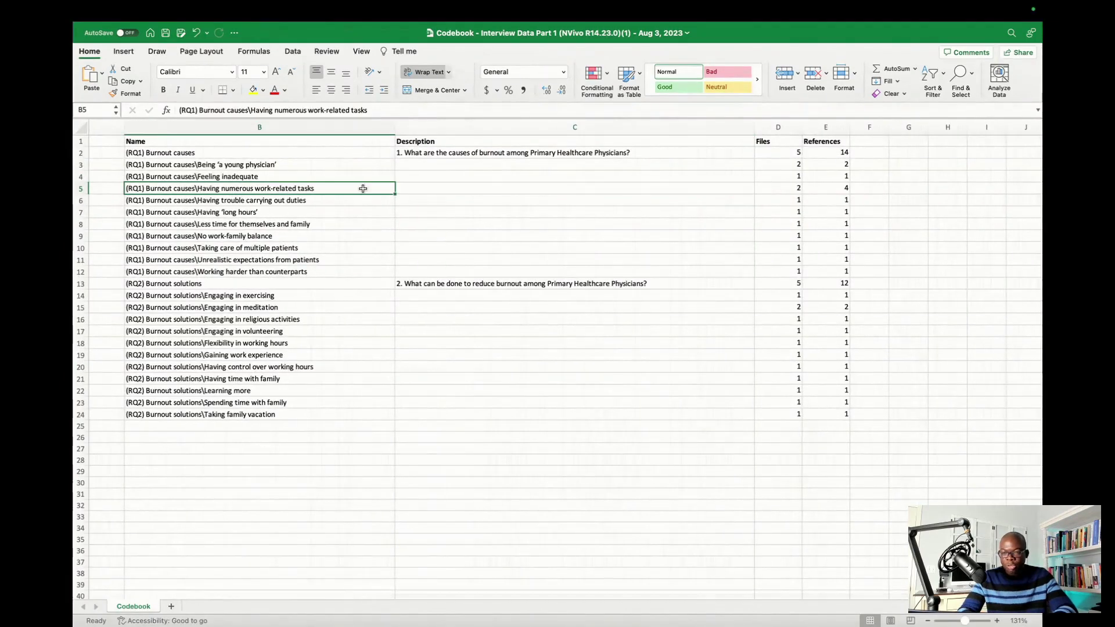
click(785, 188)
click(839, 188)
click(795, 185)
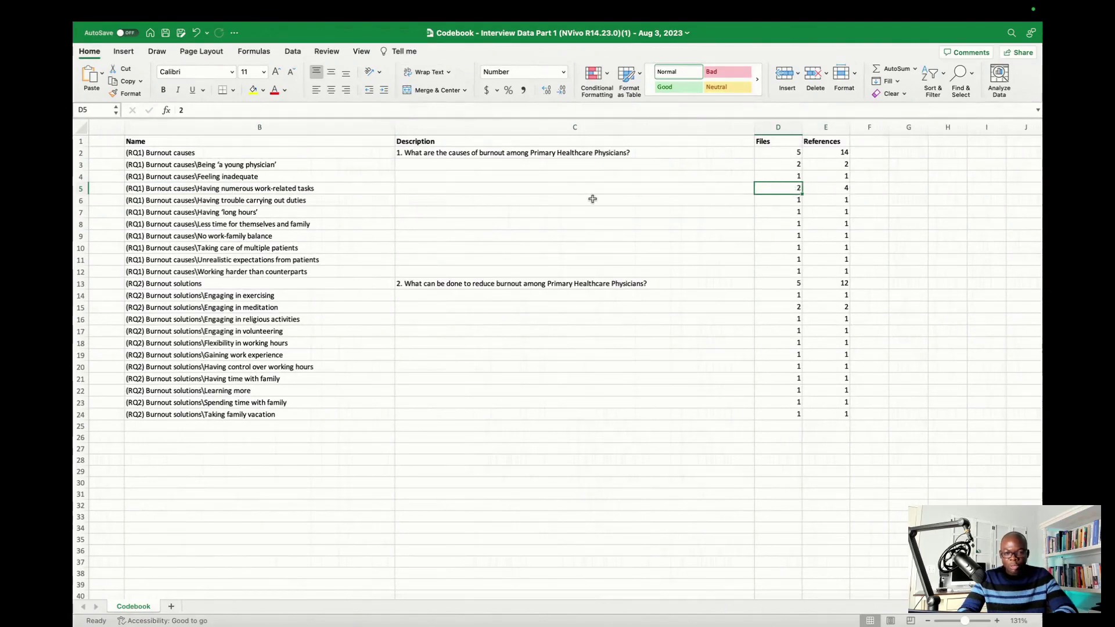
click(836, 191)
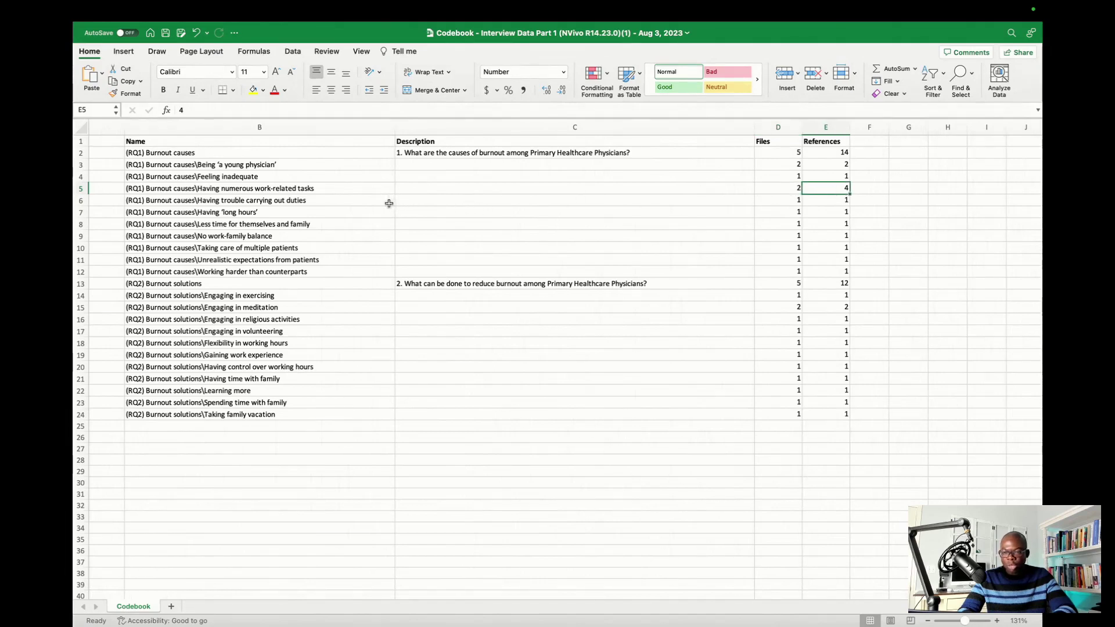
Copy only the text "Having numerous work-related tasks" from cell B5, without the "(RQ1) Burnout causes" prefix
click(349, 201)
double_click(313, 188)
drag(313, 189, 198, 187)
key(super+c)
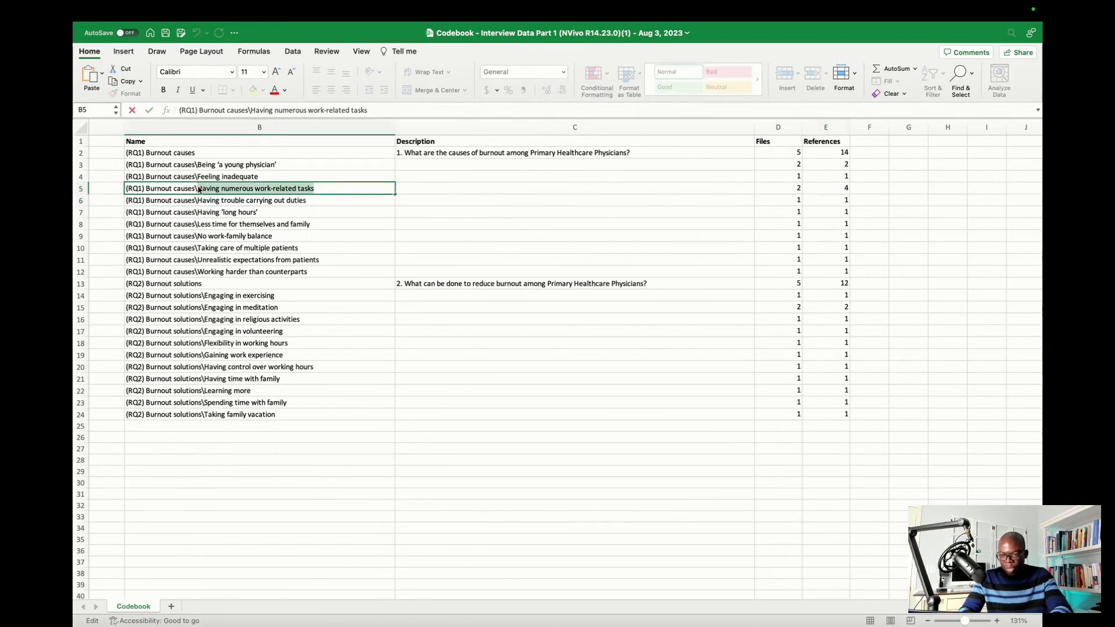
Leave editing of the code name and mark cell B5 with a red font colour
click(339, 202)
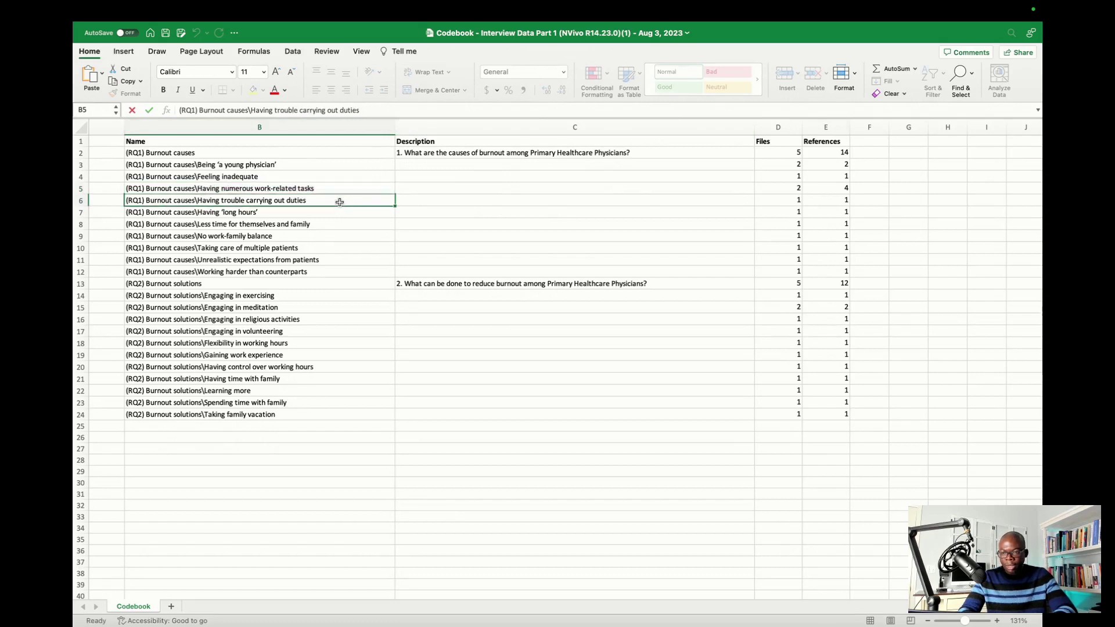
click(331, 192)
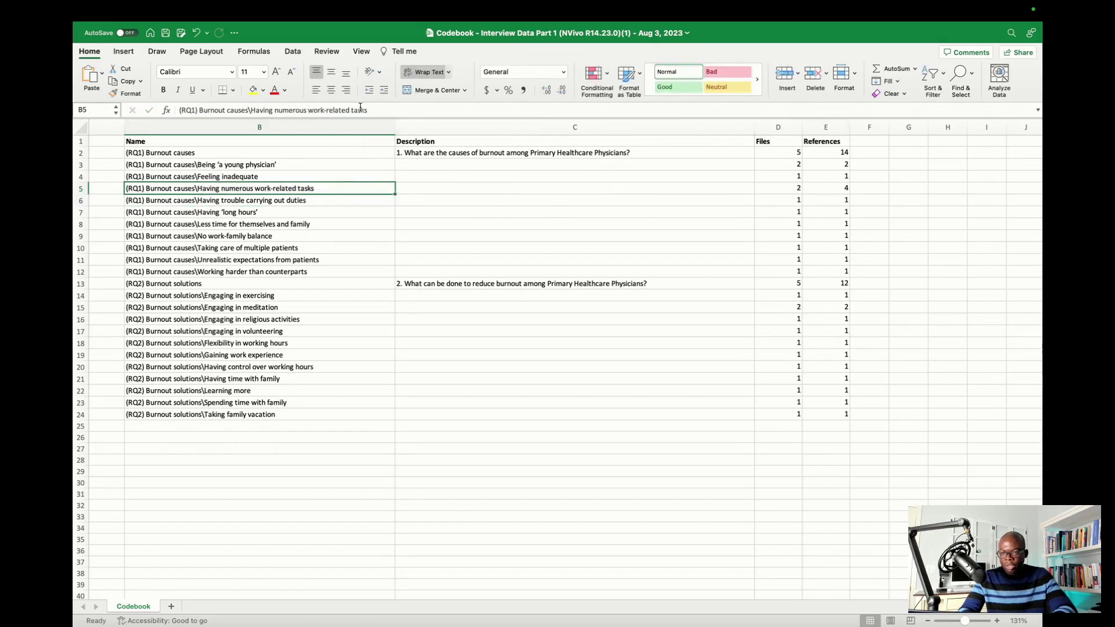
click(274, 90)
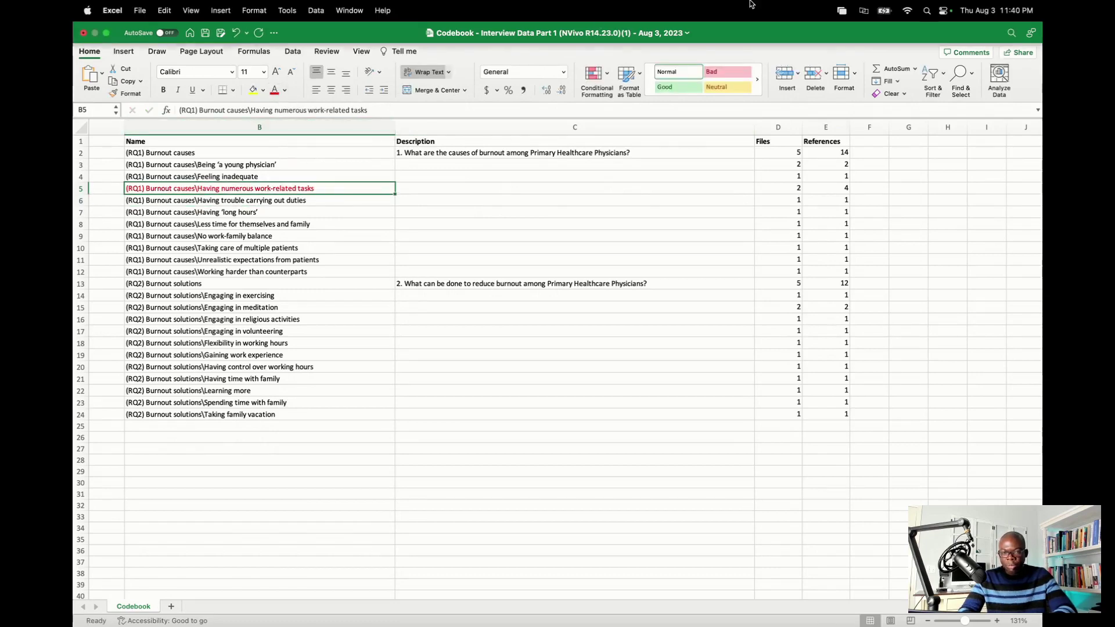
Switch to the Word document and paste "Having numerous work-related tasks" into the cell under Cluster 1
key(ctrl+Up)
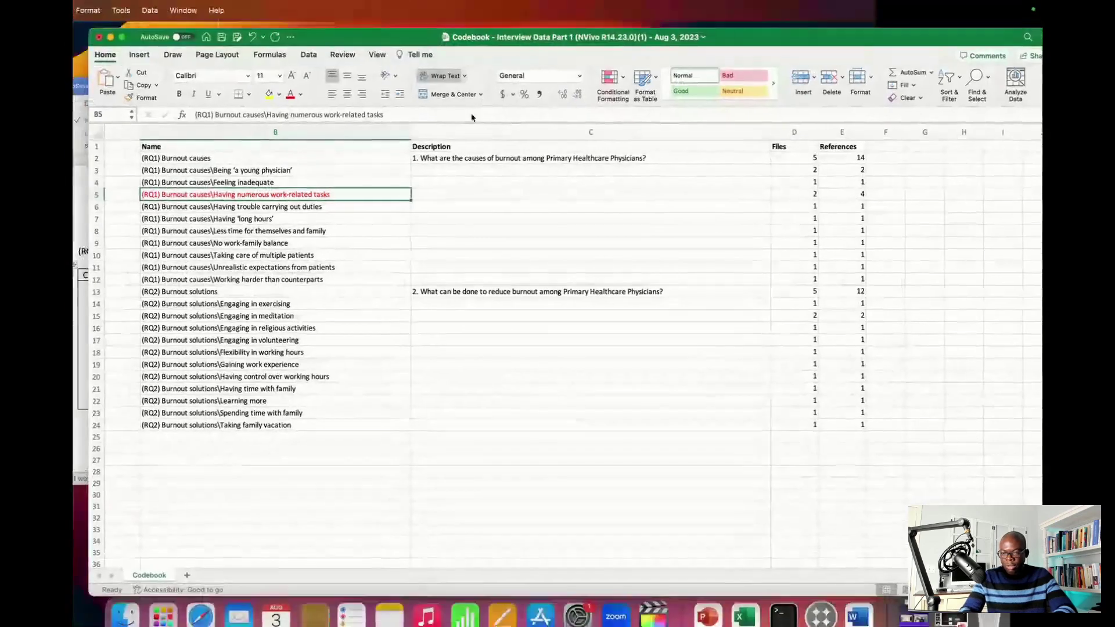
click(820, 601)
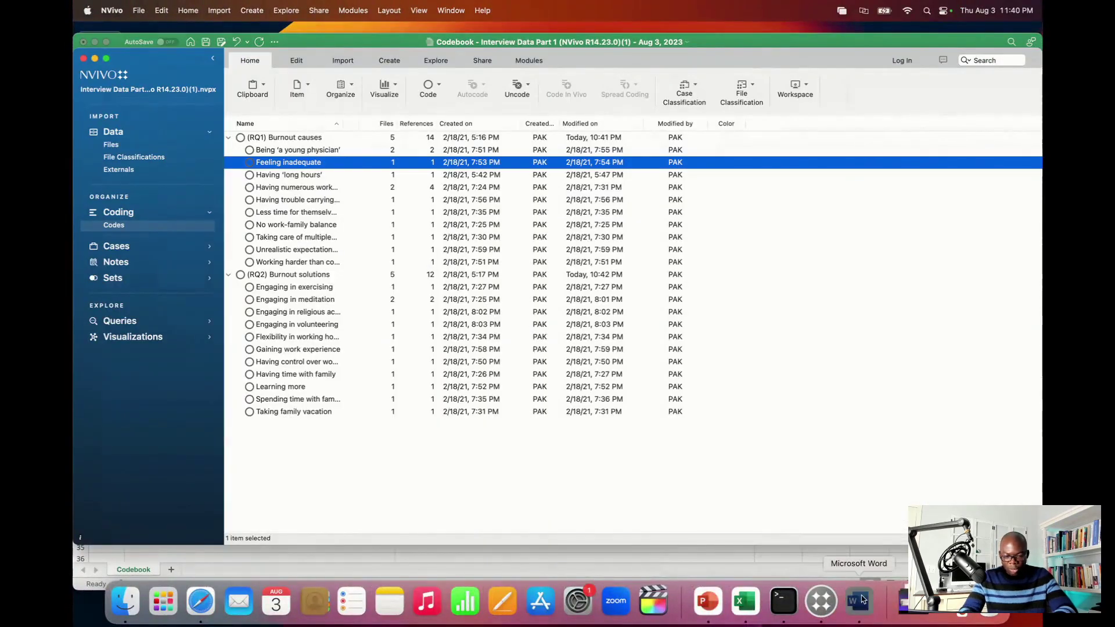
click(862, 599)
click(322, 305)
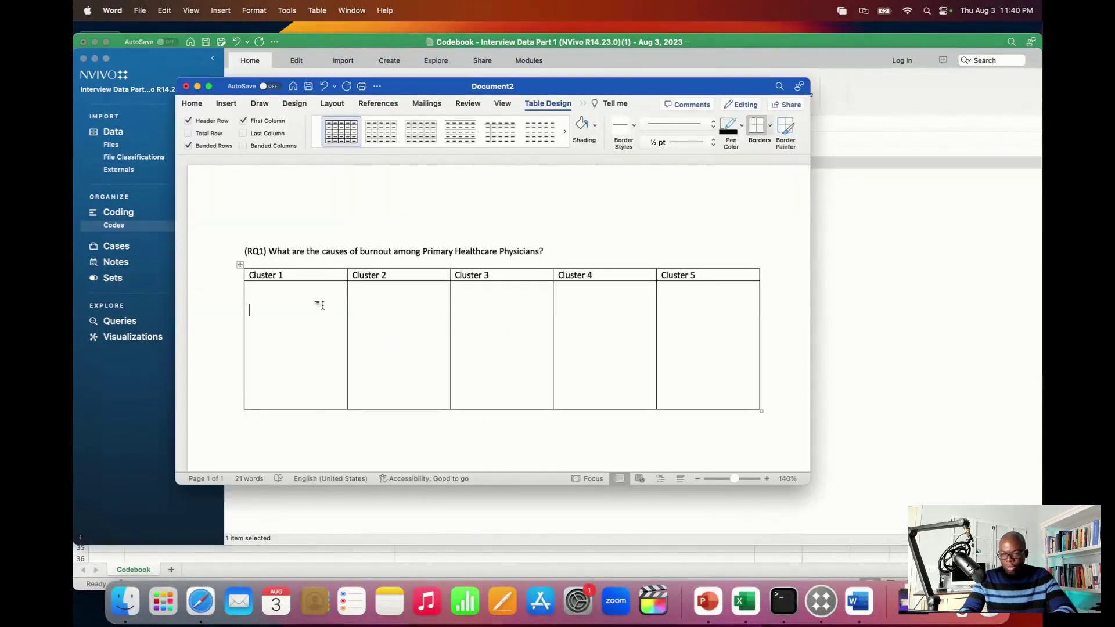
click(298, 293)
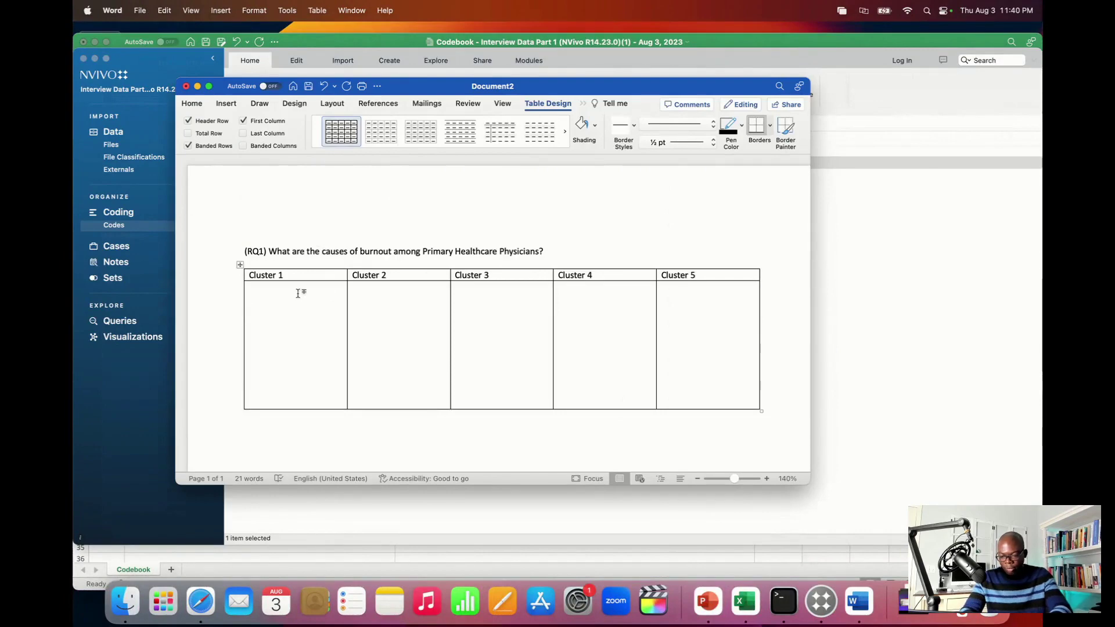
key(super+v)
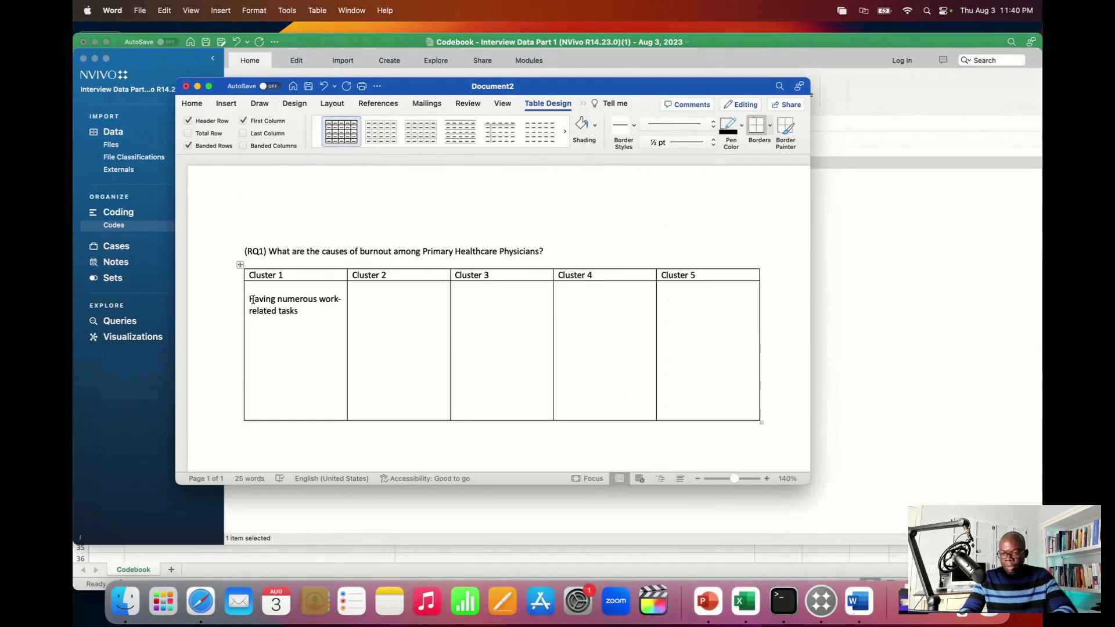
Format "Having numerous work-related tasks" under Cluster 1 as a bullet point and reduce its indent
click(193, 104)
click(422, 124)
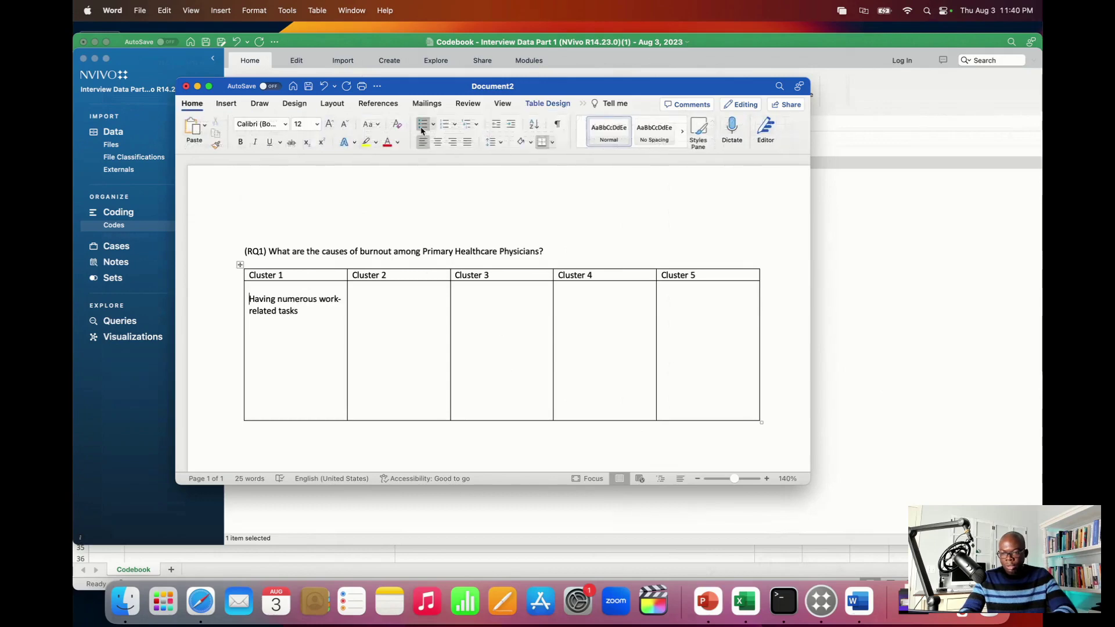
click(496, 124)
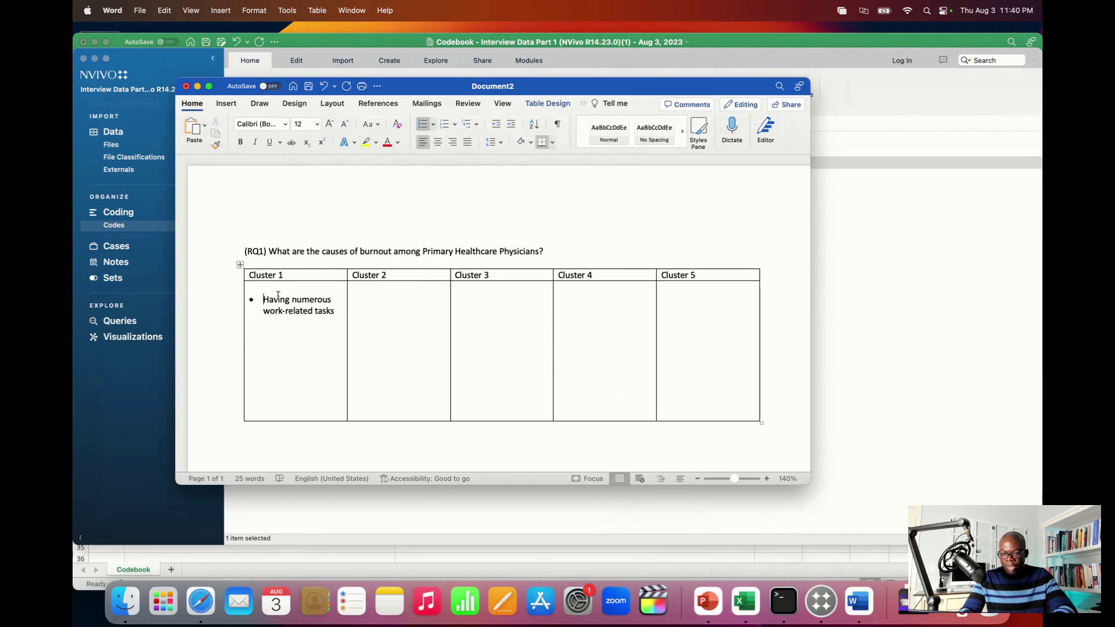
Switch to the Excel codebook and copy only "Being 'a young physician'" from cell B3, without the "(RQ1) Burnout causes" prefix
click(745, 601)
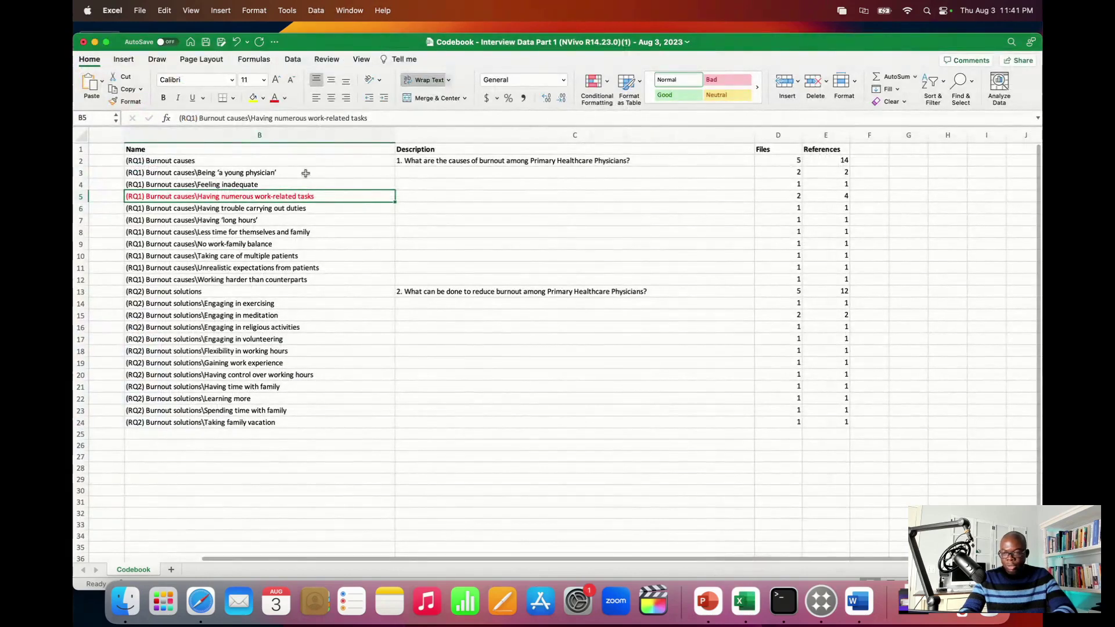
click(250, 172)
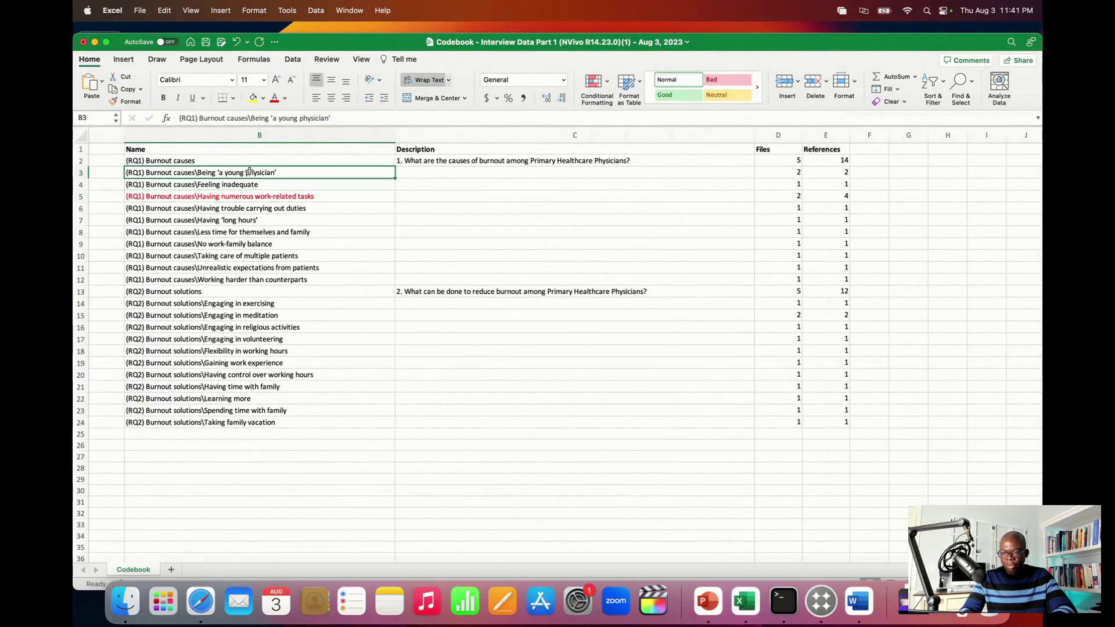
double_click(285, 171)
drag(286, 171, 198, 169)
key(super+c)
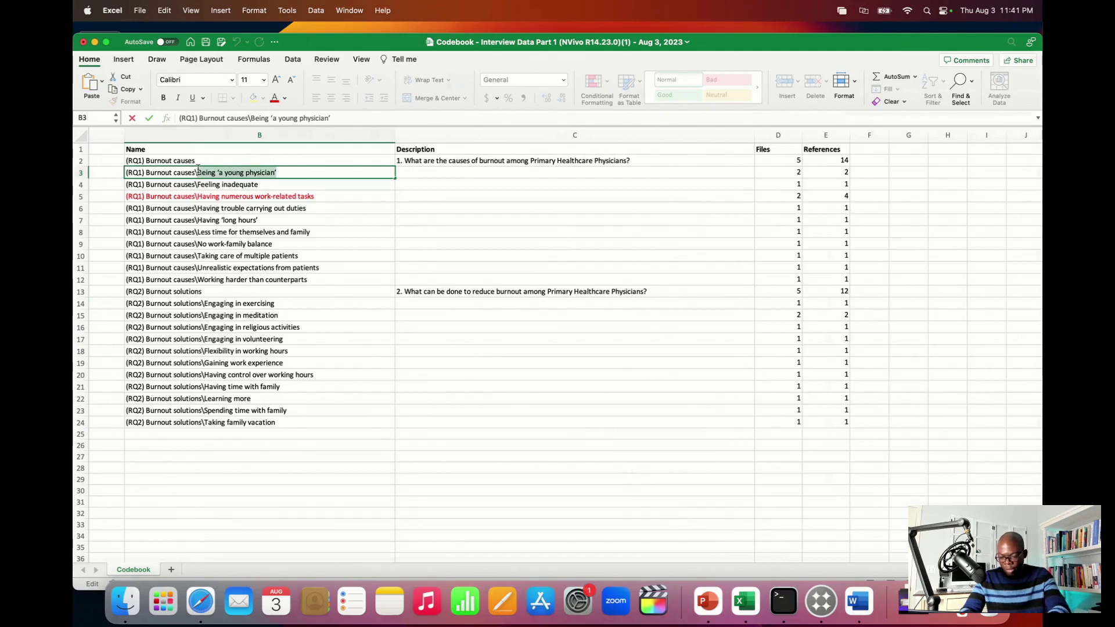
Switch to the Word document and remove the blank line above the bullet in the Cluster 1 cell
click(860, 604)
click(403, 313)
triple_click(314, 313)
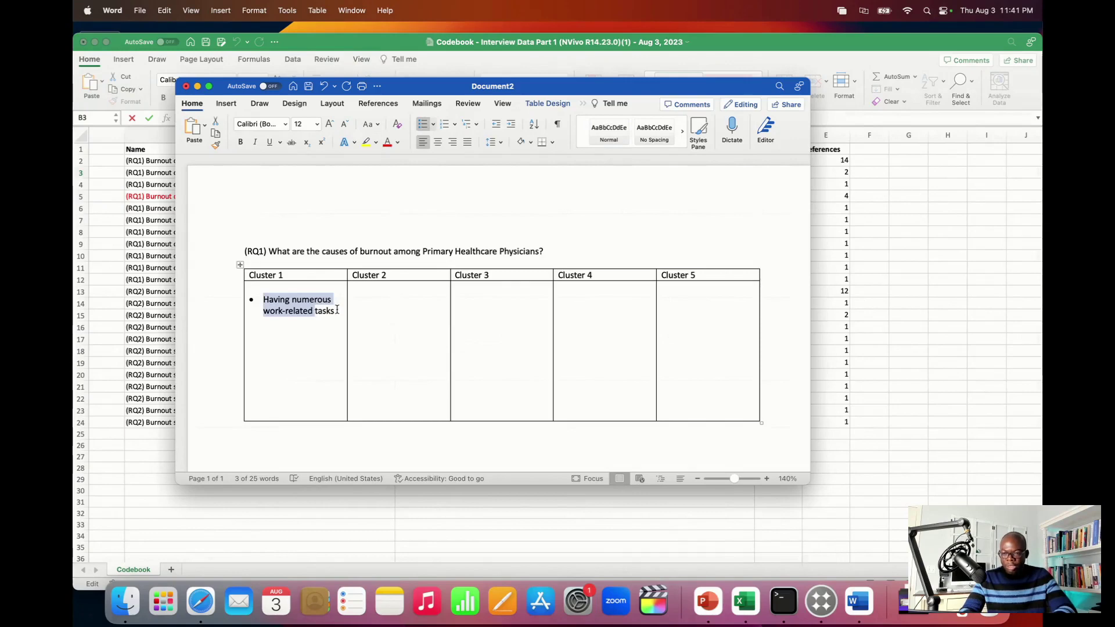
Start a bulleted list in the cell under Cluster 2 and paste "Being 'a young physician'" as its first item
click(351, 310)
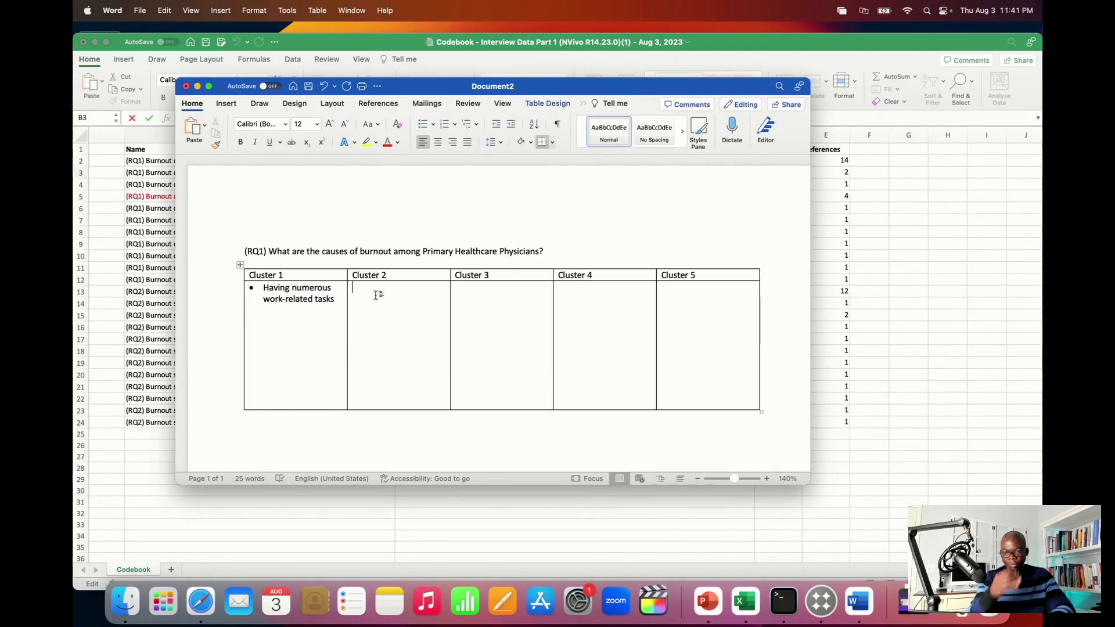
click(419, 126)
key(super+v)
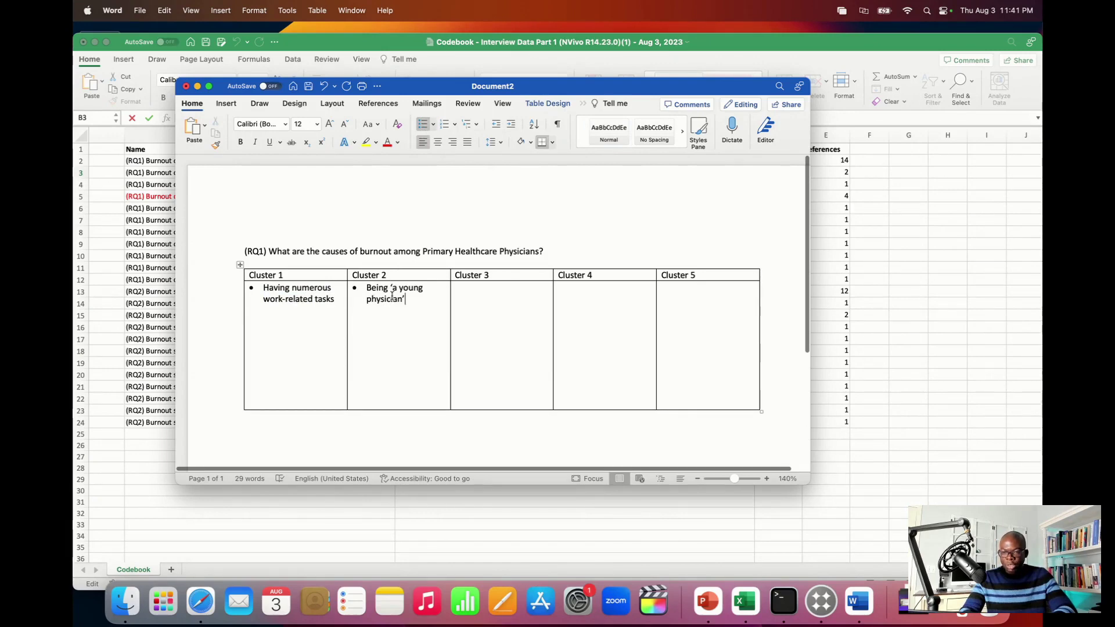
scroll(308, 296, down, 1)
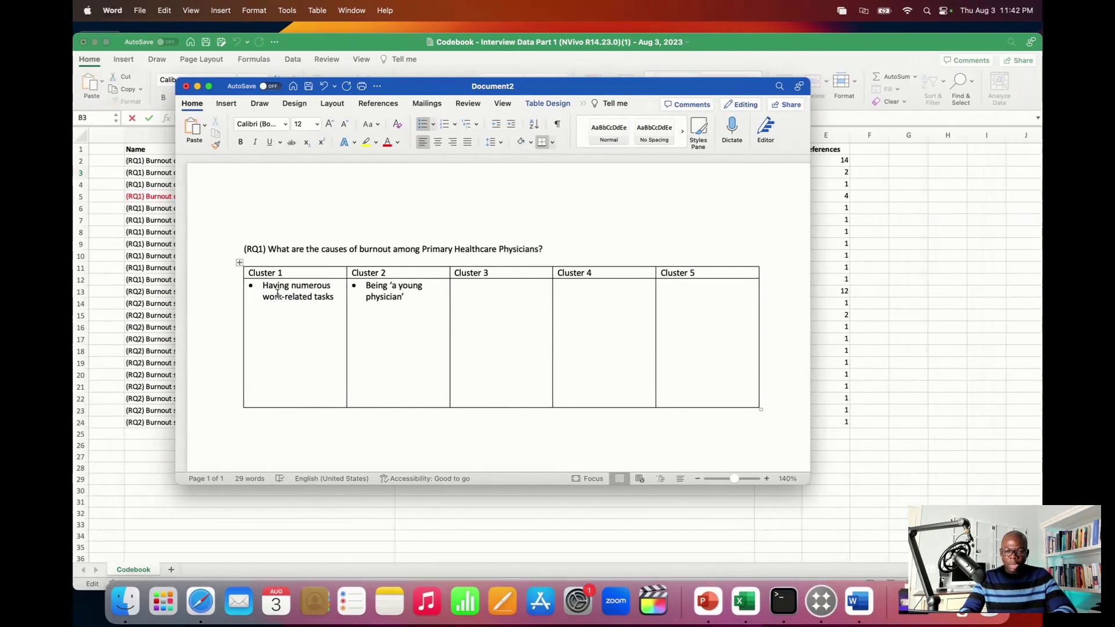
scroll(337, 305, up, 1)
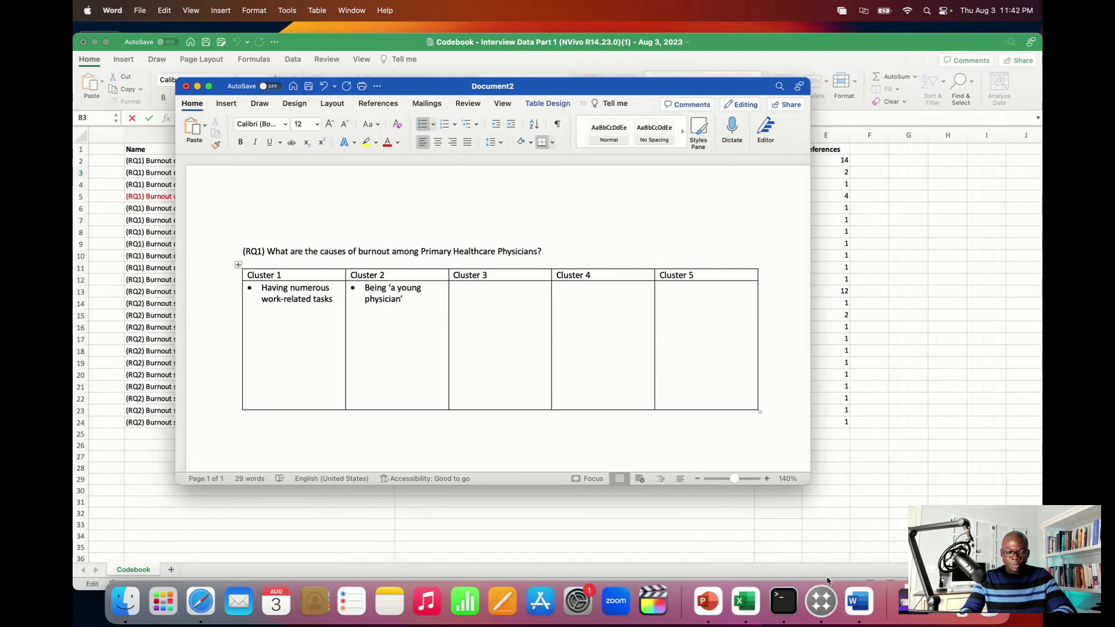
Switch to the Excel codebook and colour the whole text of cell B3, "Being 'a young physician'", red
click(746, 602)
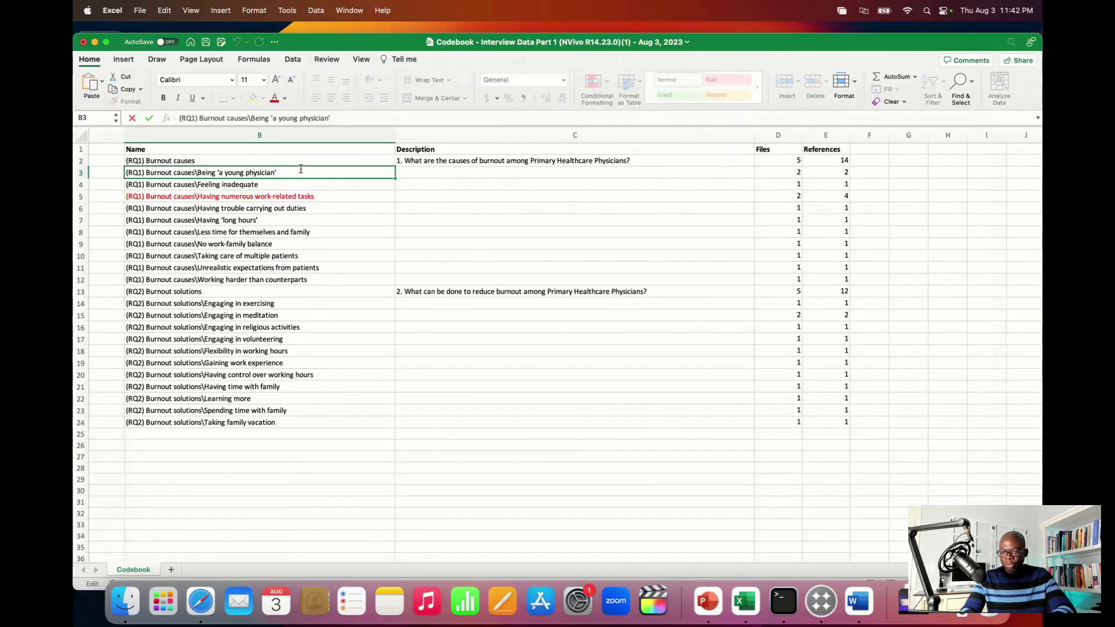
drag(300, 169, 118, 170)
click(271, 99)
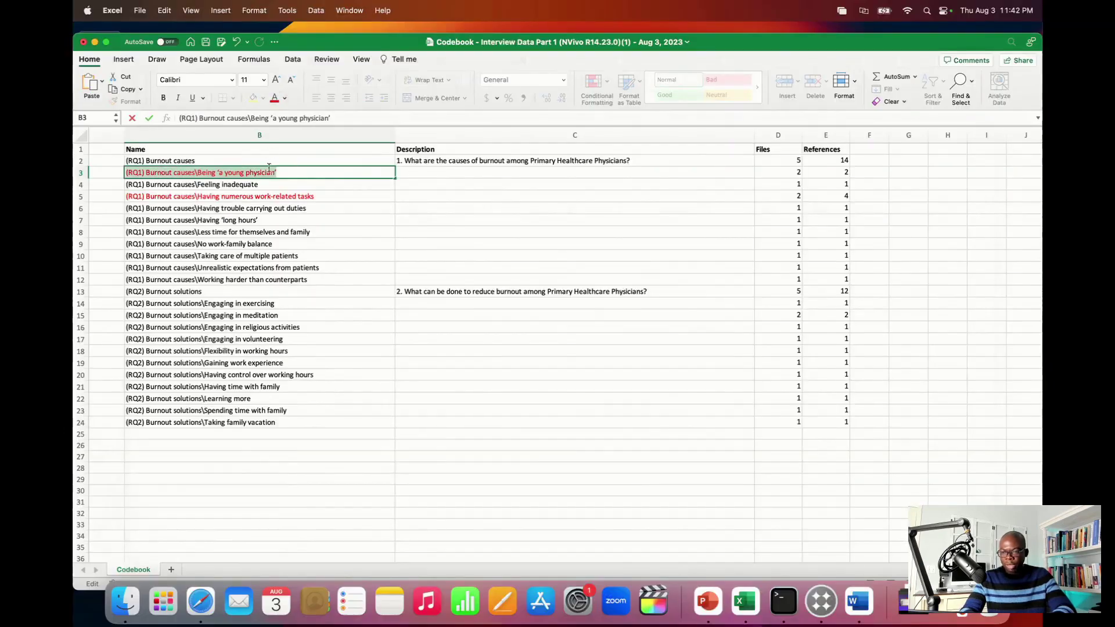
Copy only "Feeling inadequate" from cell B4 and paste it as the second bullet under Cluster 2 in Word
click(270, 188)
drag(270, 188, 196, 174)
key(super+c)
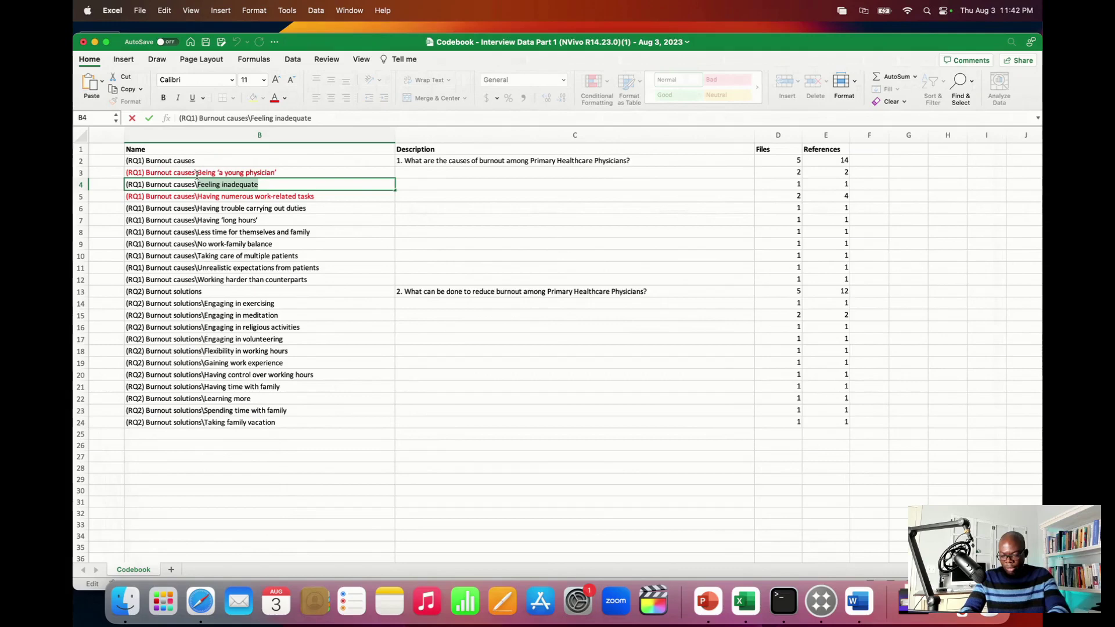
key(super+Tab)
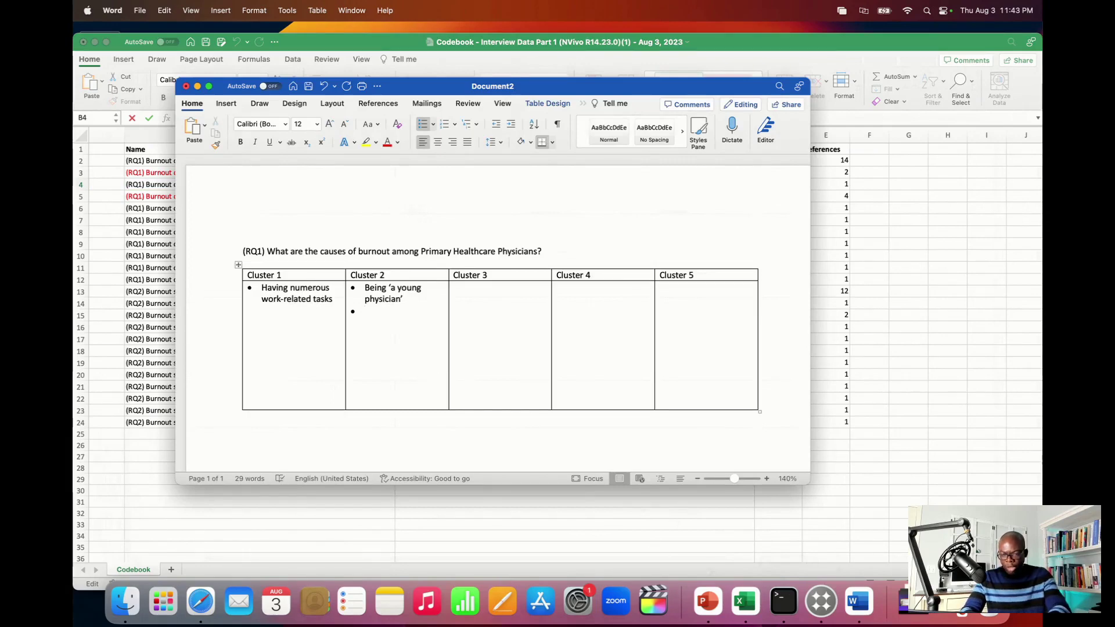
key(super+v)
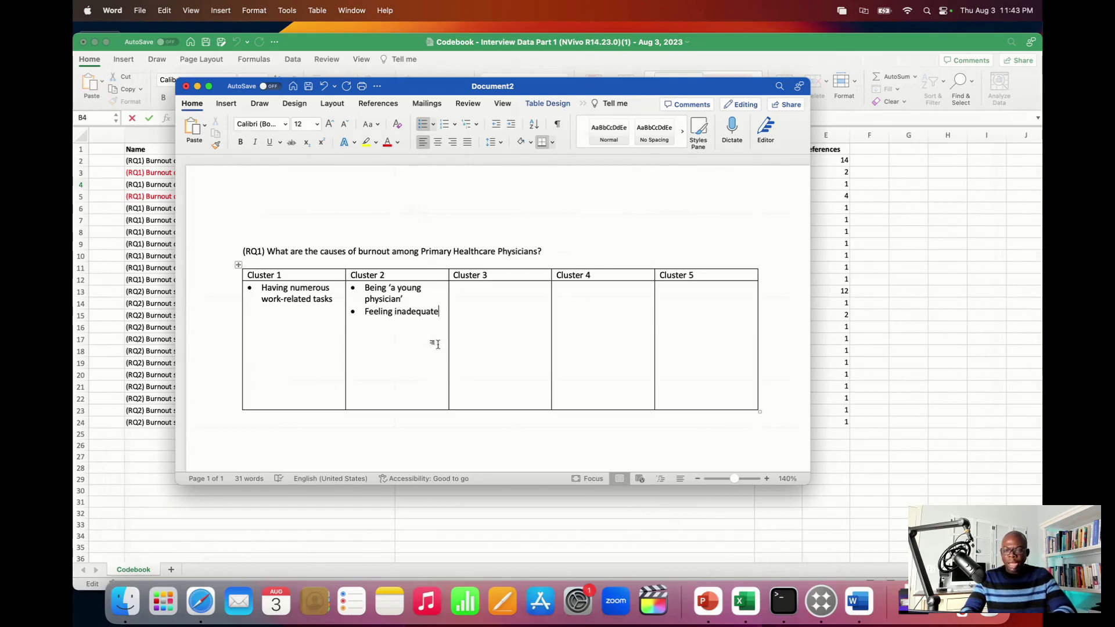
Return to the Excel codebook and mark cell B4, "Feeling inadequate", with a red font colour
click(598, 516)
right_click(293, 185)
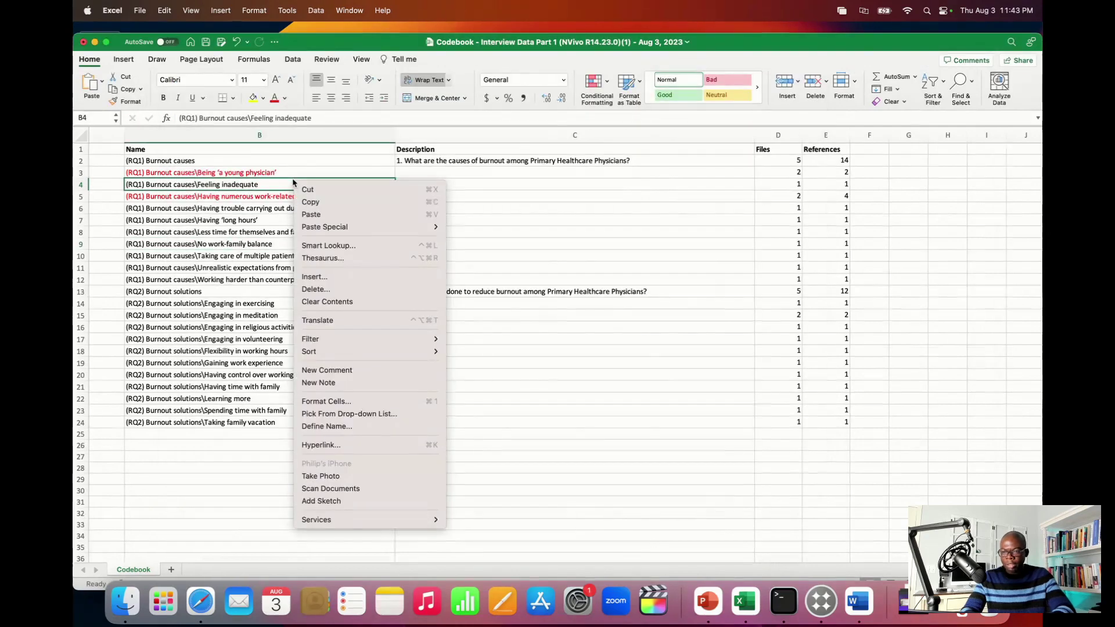
click(293, 185)
click(275, 97)
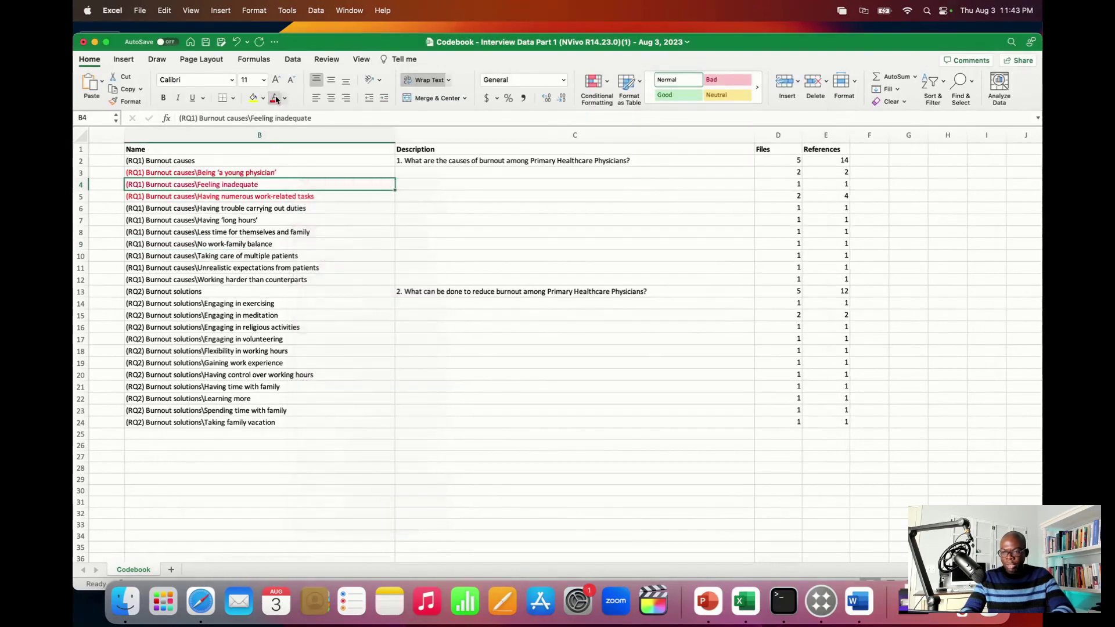
Copy only the text "Having trouble carrying out duties" from cell B6, leaving out the "(RQ1) Burnout causes" prefix
click(312, 206)
double_click(306, 208)
drag(306, 208, 208, 209)
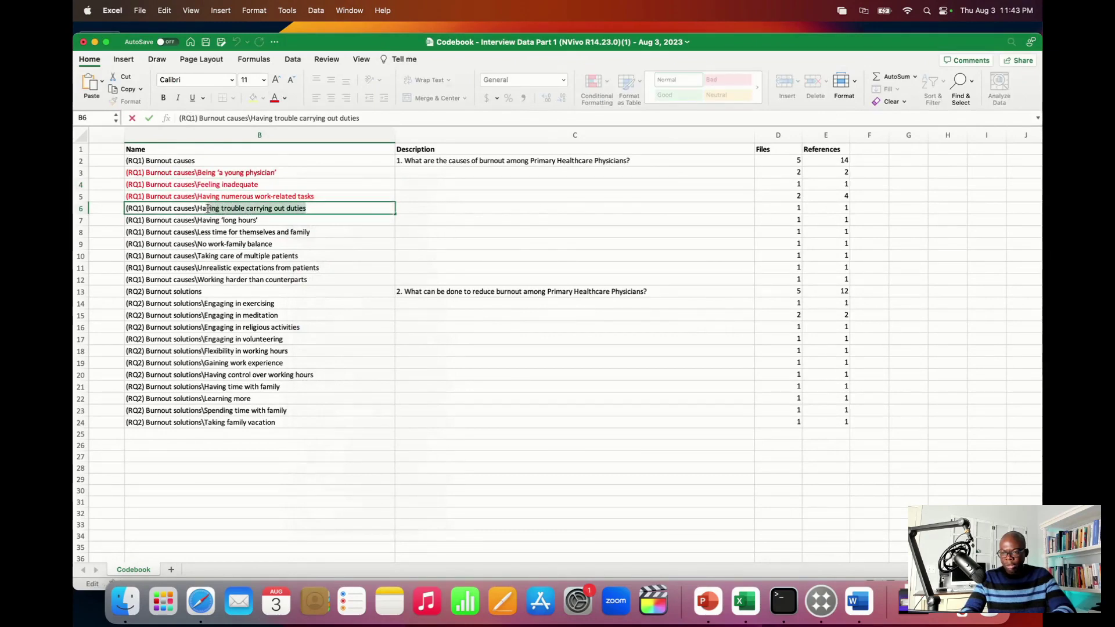
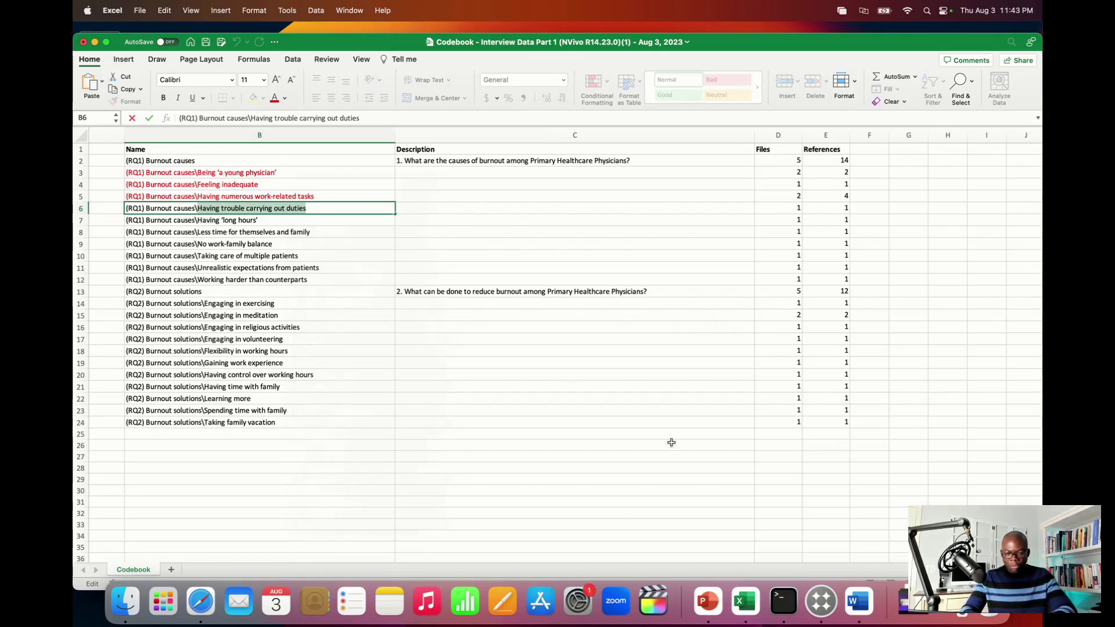
Switch to the Word document and add "Having trouble carrying out duties" as the second bullet under Cluster 1
click(859, 601)
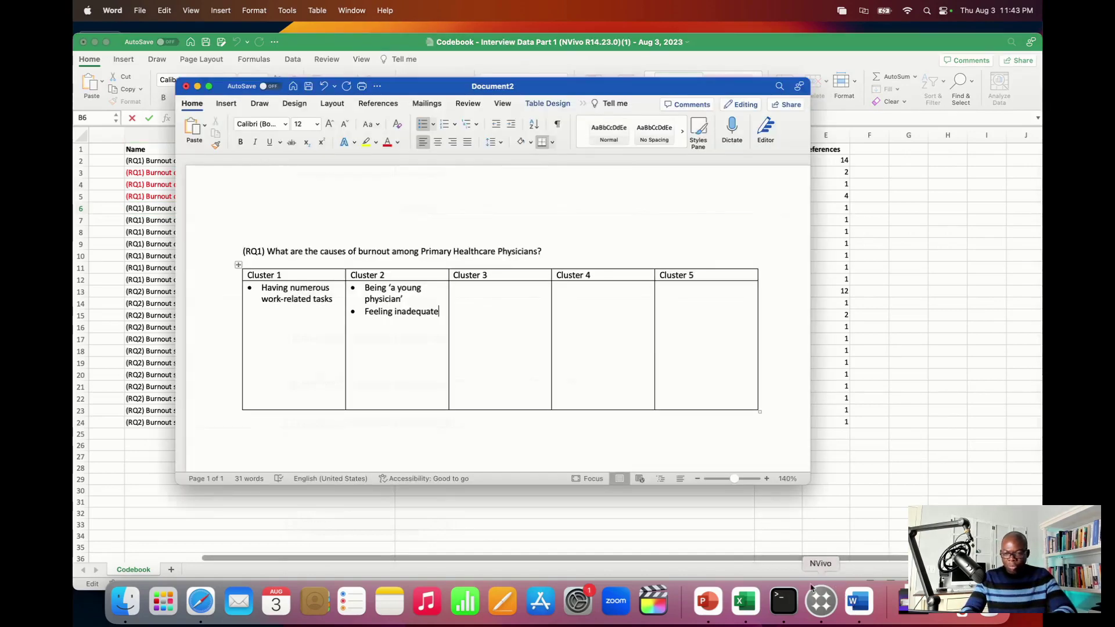
click(417, 346)
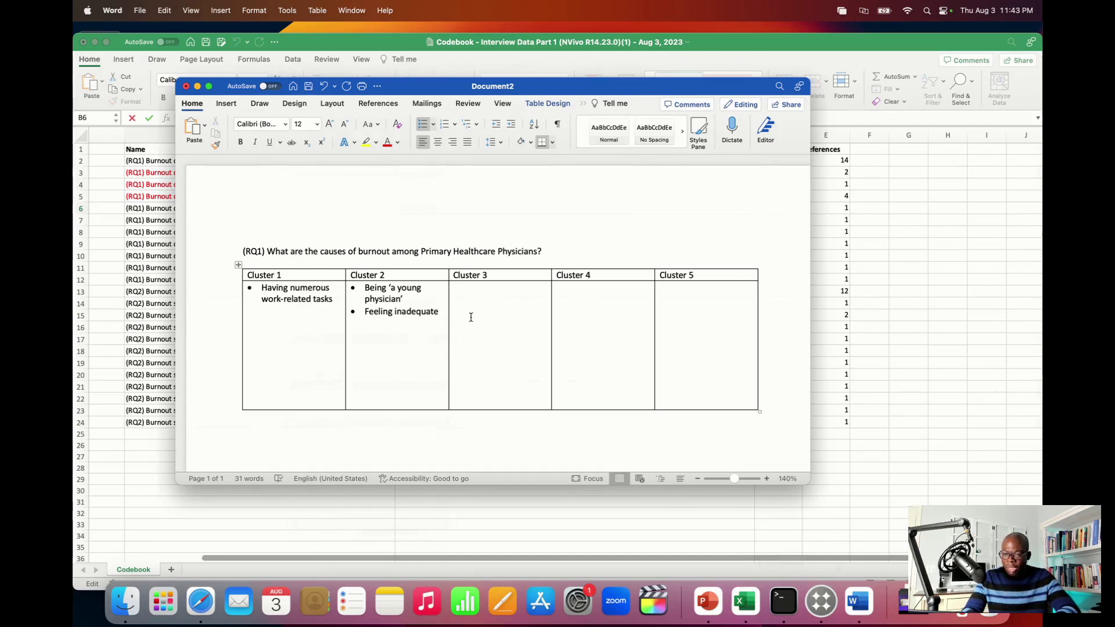
click(334, 302)
key(Return)
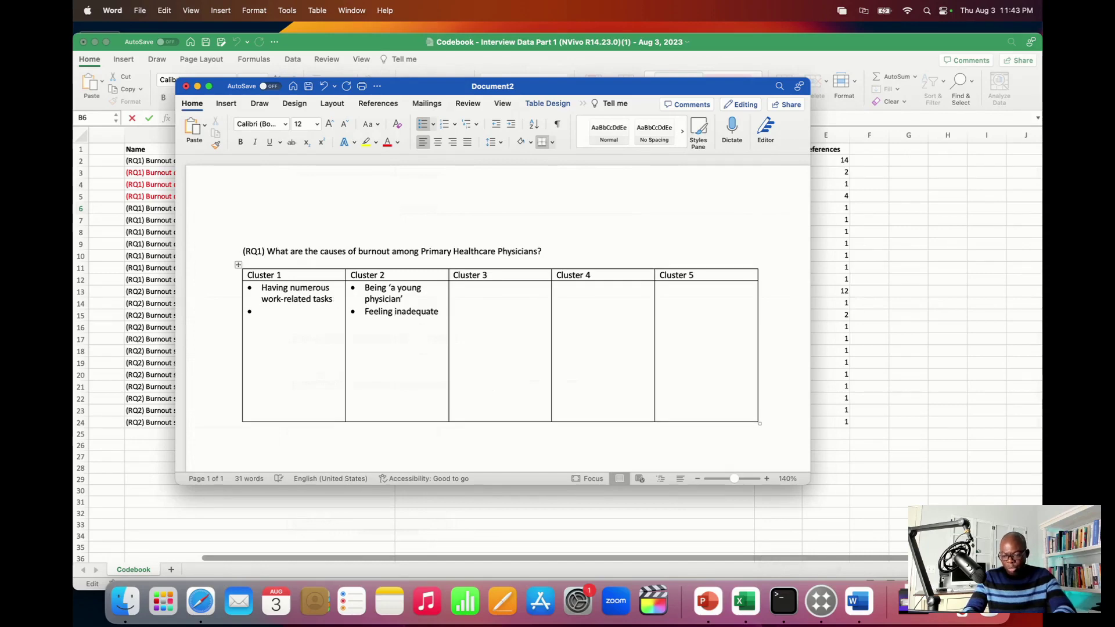
text(Having trouble carrying out duties)
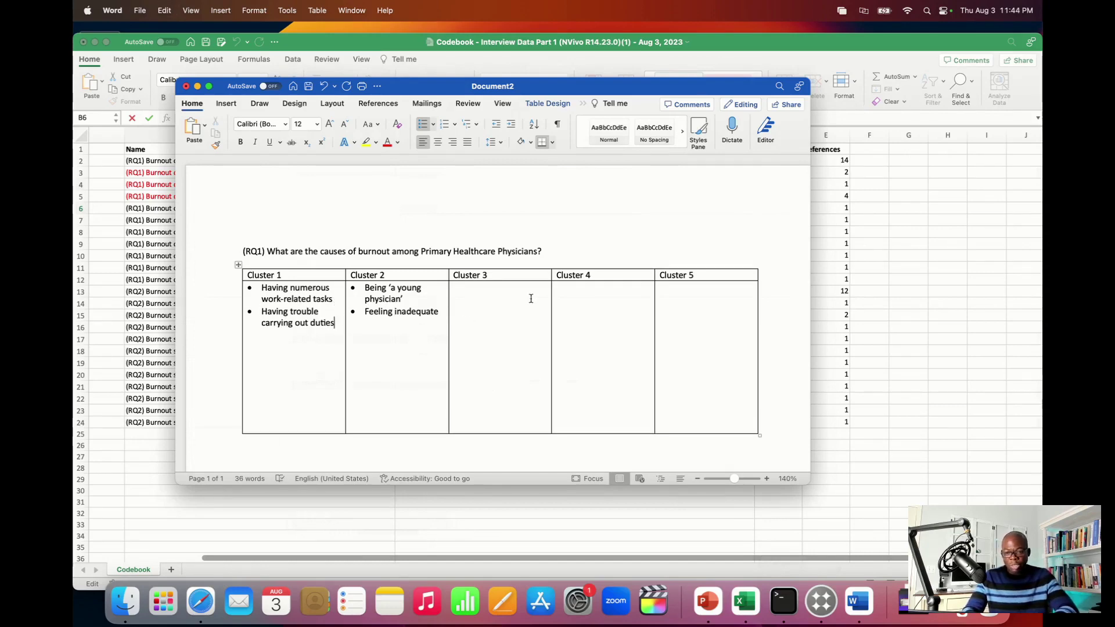
scroll(541, 316, up, 1)
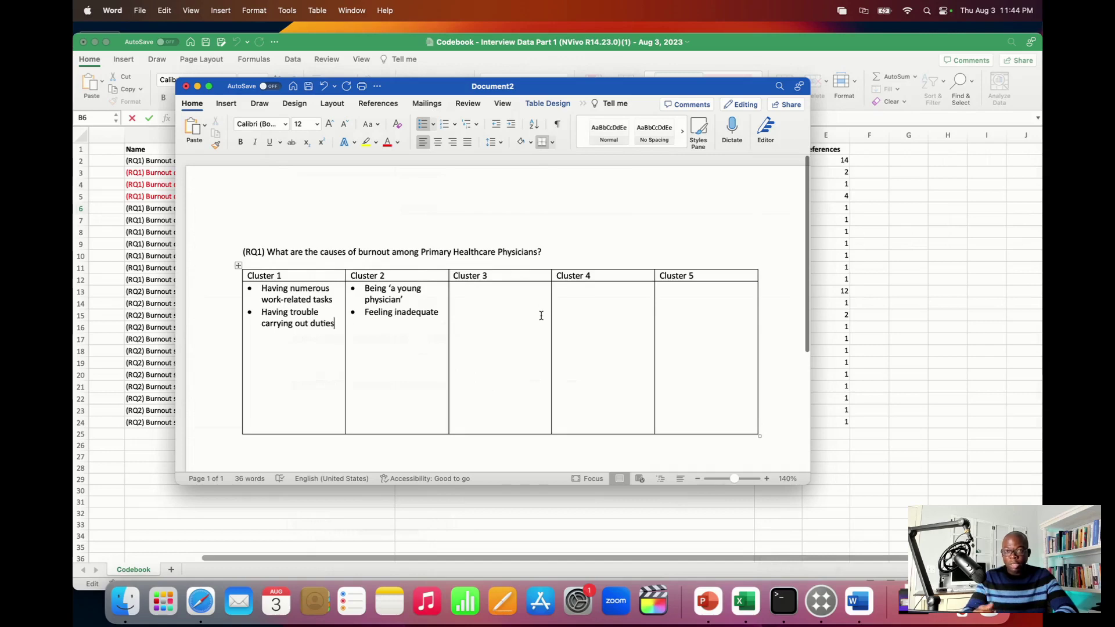
scroll(541, 316, down, 1)
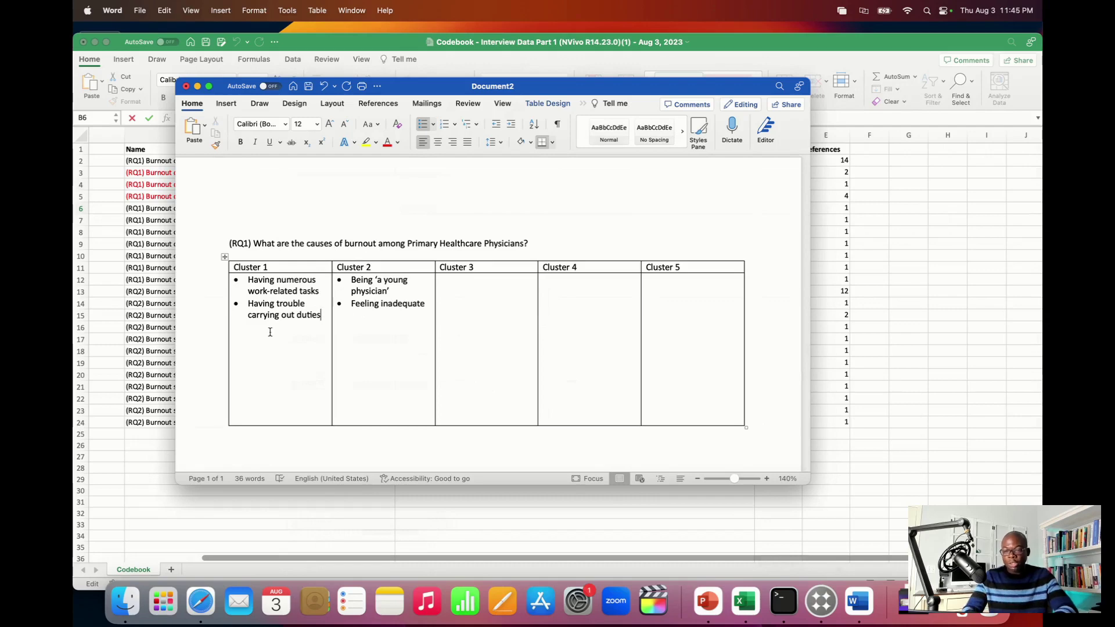
Switch to the Excel codebook and copy only "Having 'long hours'" from cell B7, without its prefix
click(140, 250)
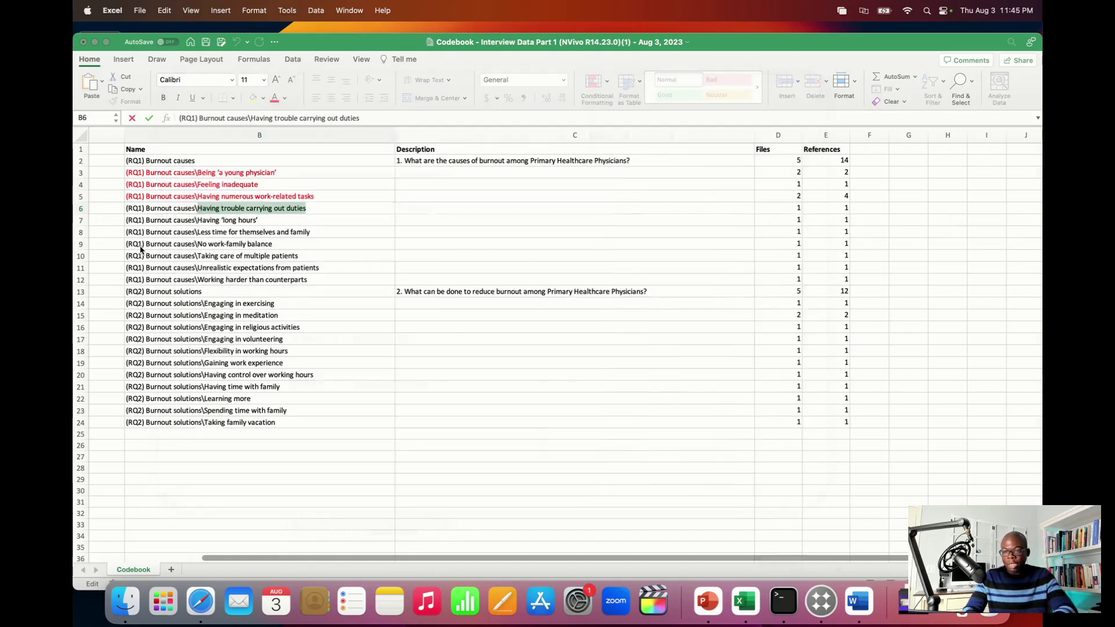
click(274, 220)
drag(270, 220, 197, 221)
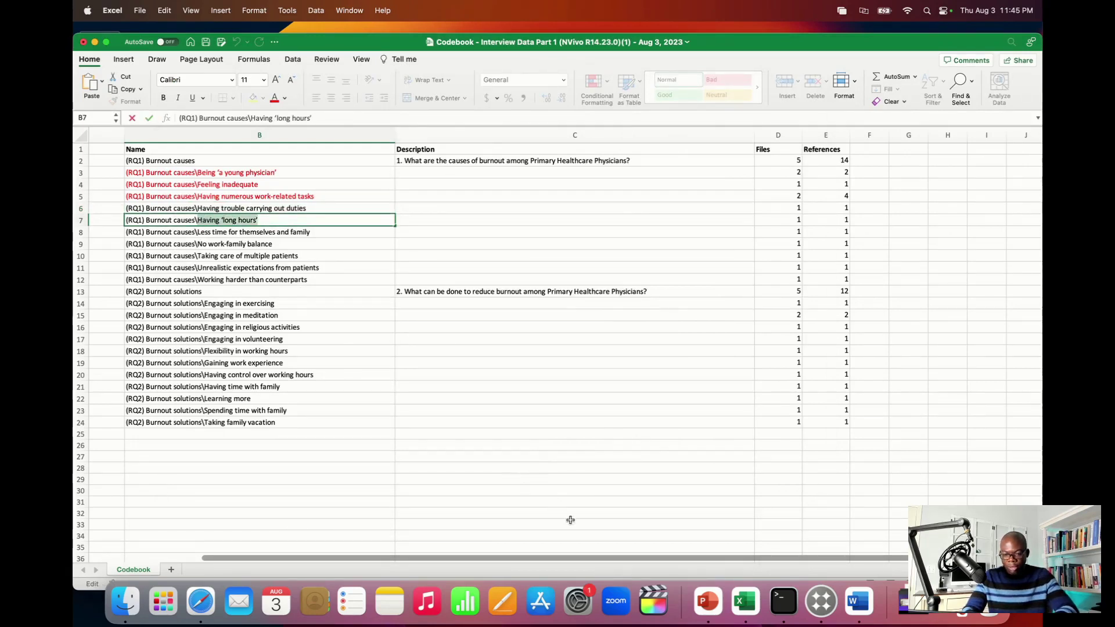
Switch to the Word document and add "Having 'long hours'" as the third bullet under Cluster 1
click(859, 601)
click(325, 324)
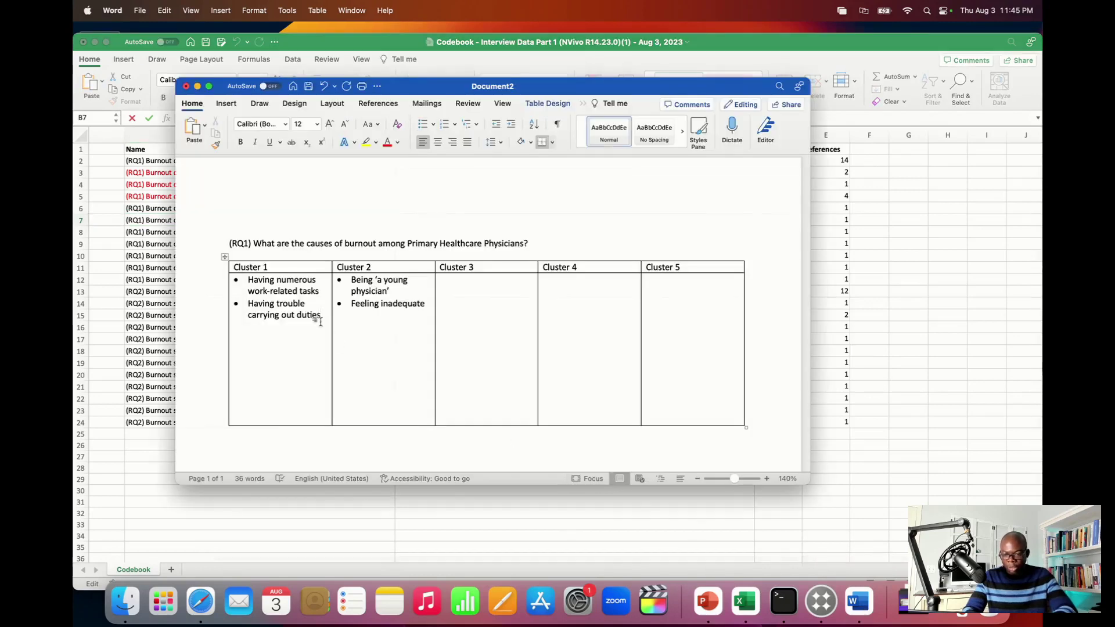
click(325, 314)
key(Return)
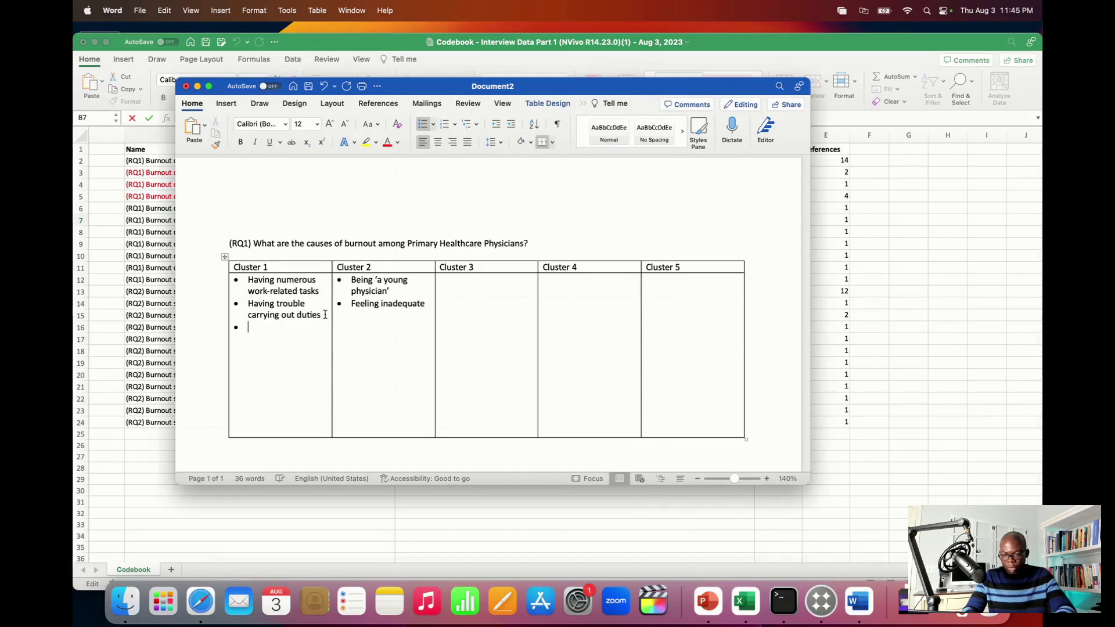
text(Having 'long hours')
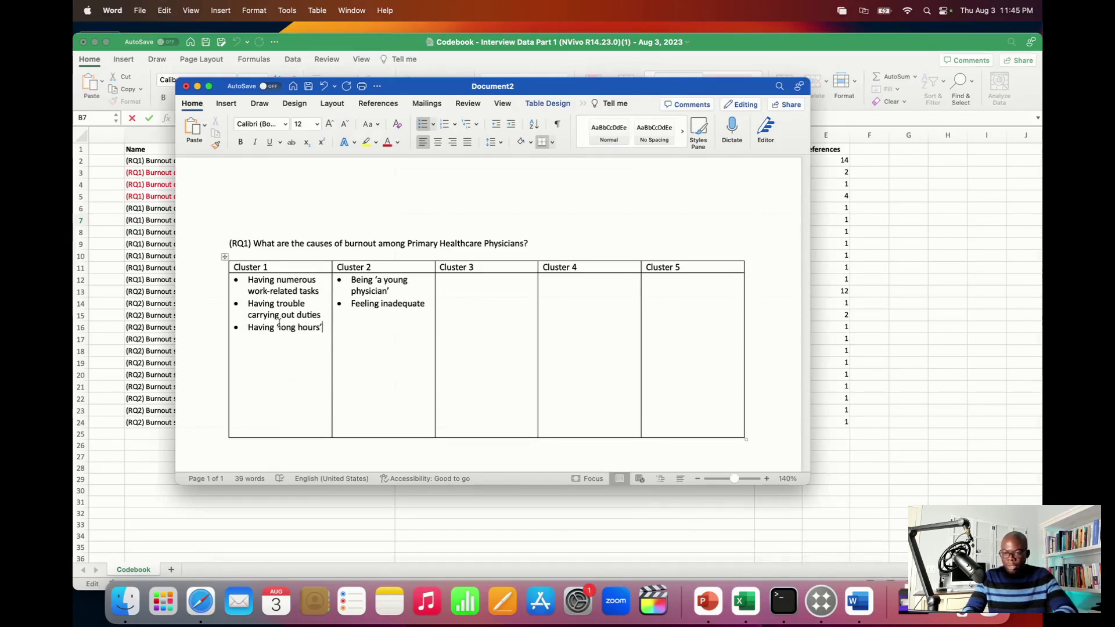
Switch to the Excel codebook and copy only "Less time for themselves and family" from cell B8, without its prefix
click(150, 232)
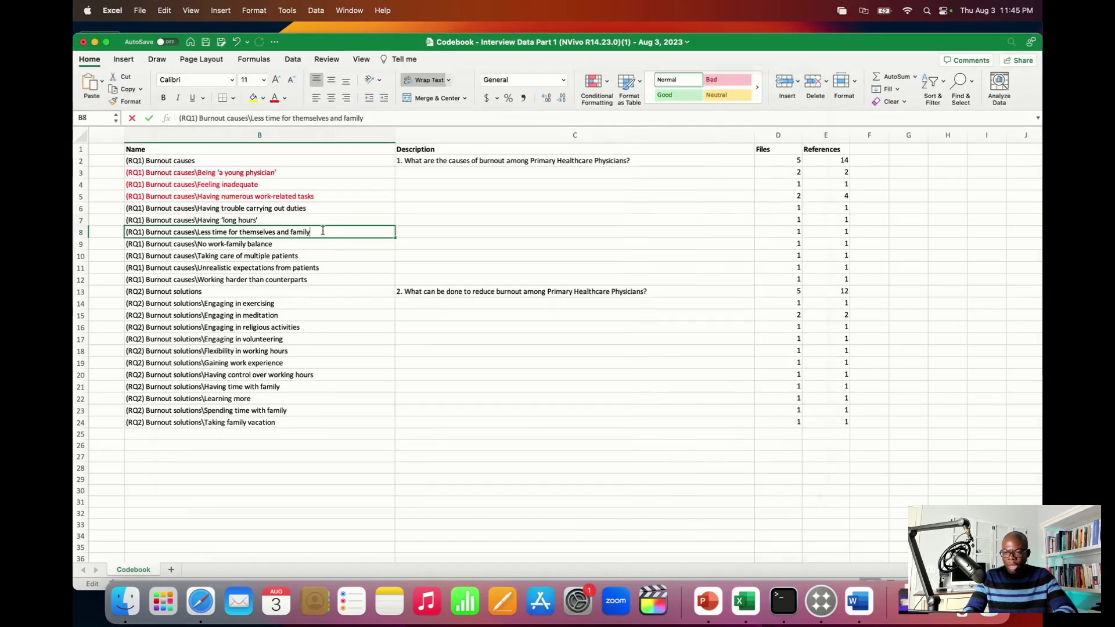
drag(220, 228, 197, 230)
key(super+c)
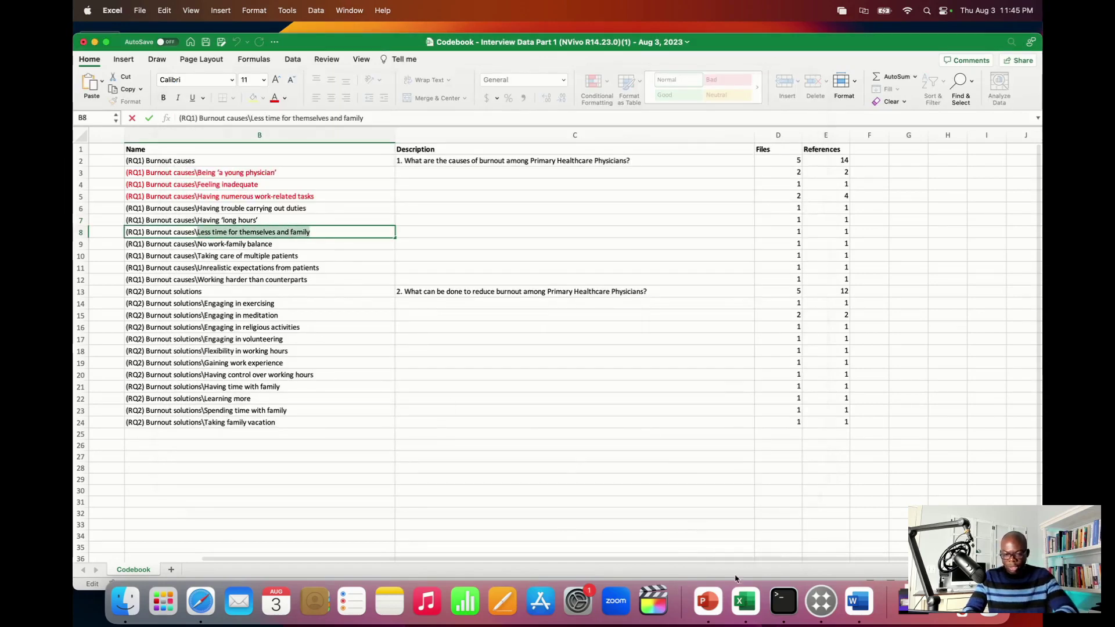
Switch to the Word document and add "Less time for themselves and family" as the first bullet under Cluster 3
click(859, 602)
key(super+v)
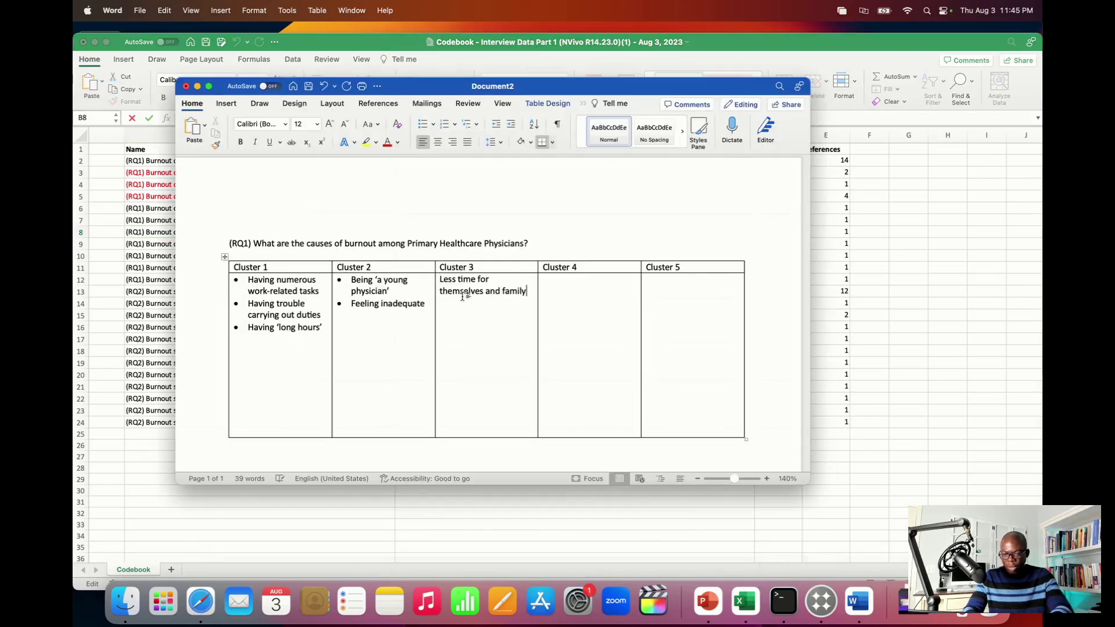
click(423, 124)
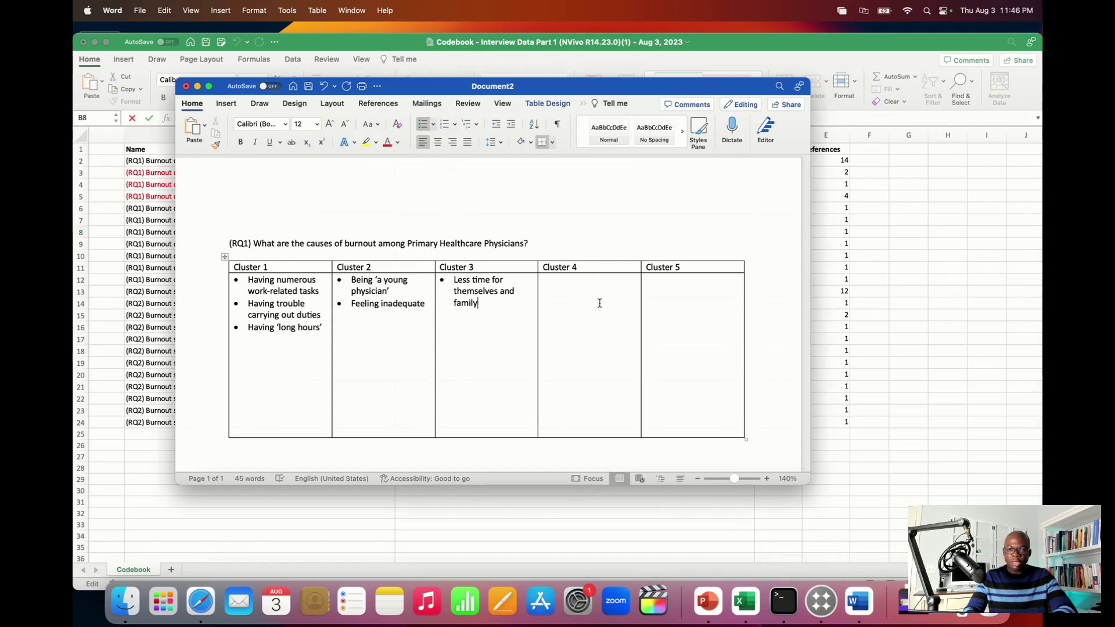
click(581, 306)
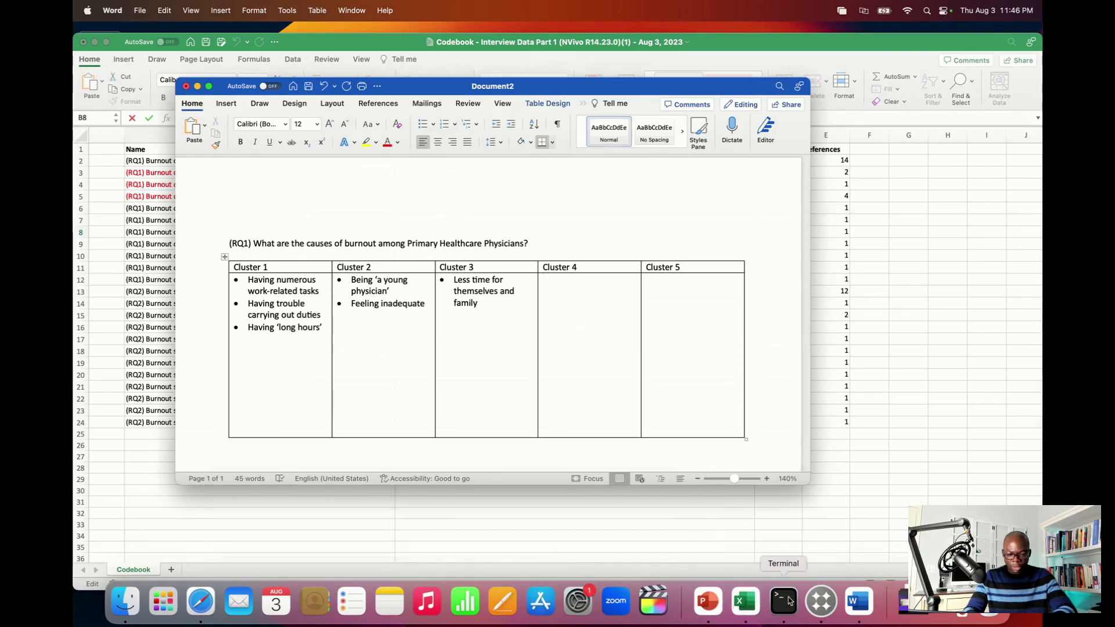
Switch to the PowerPoint presentation and compare the burnout causes clusters on slide 22 with the cluster table in Word
click(707, 601)
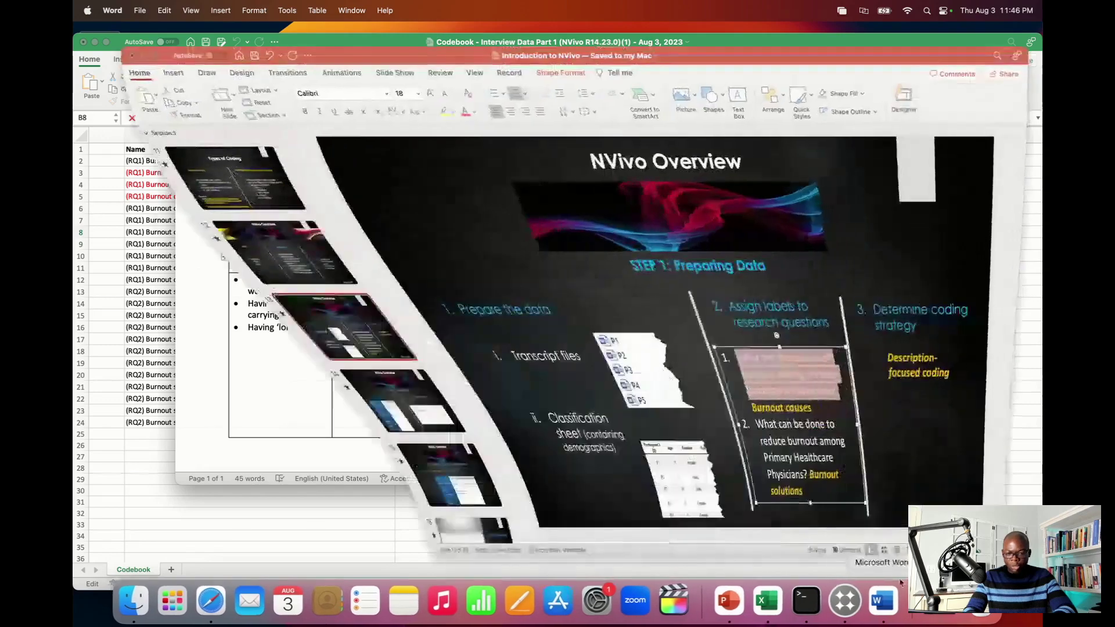
click(198, 468)
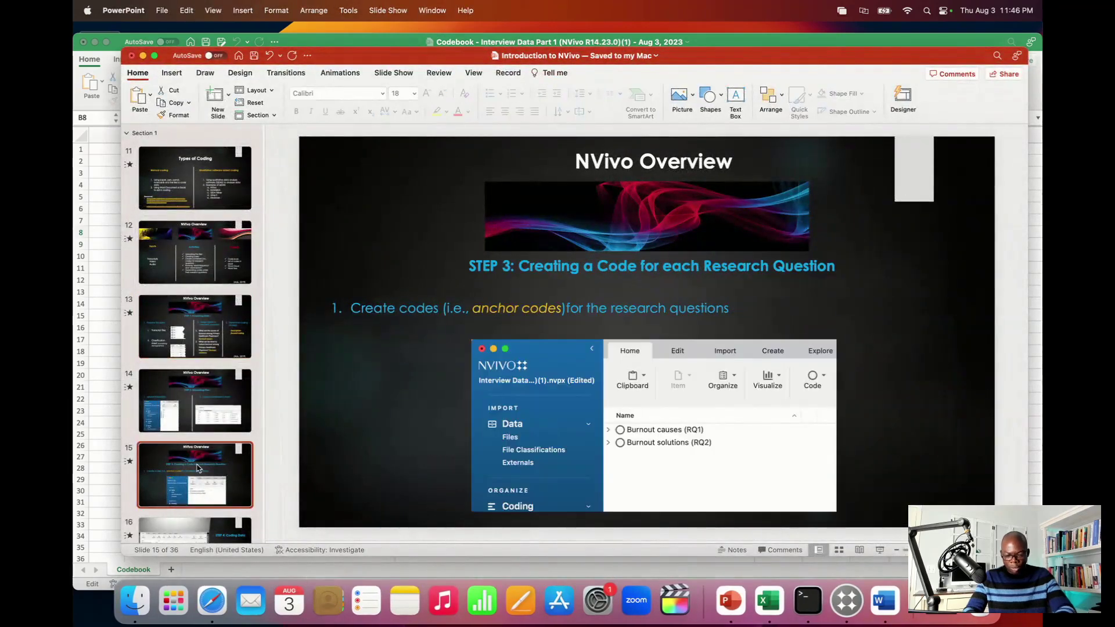
scroll(198, 468, down, 5)
click(198, 468)
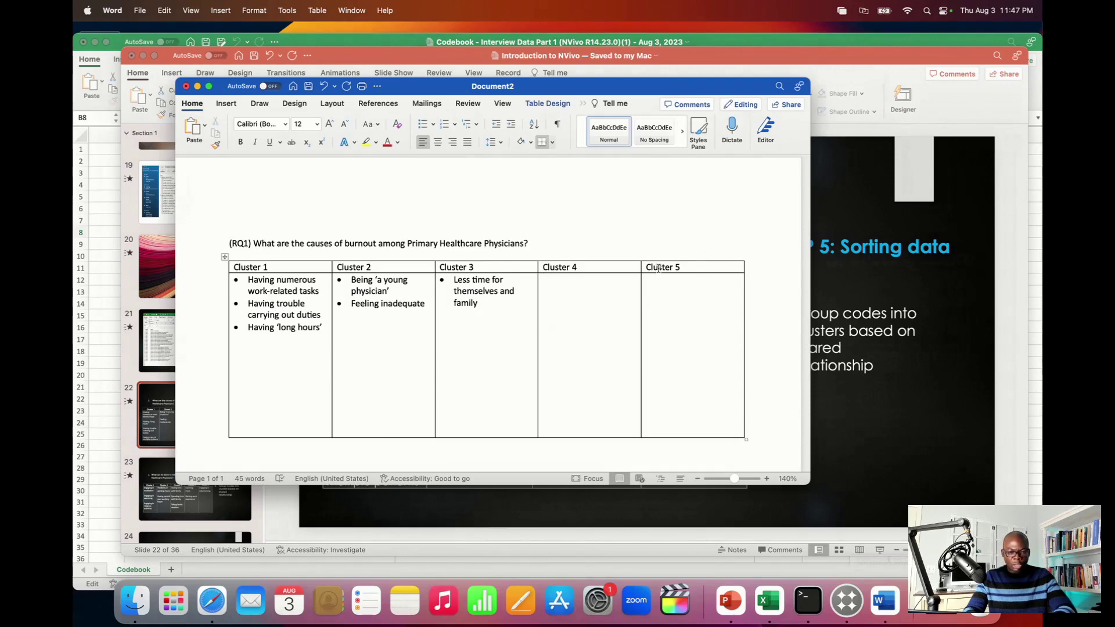
drag(659, 268, 700, 319)
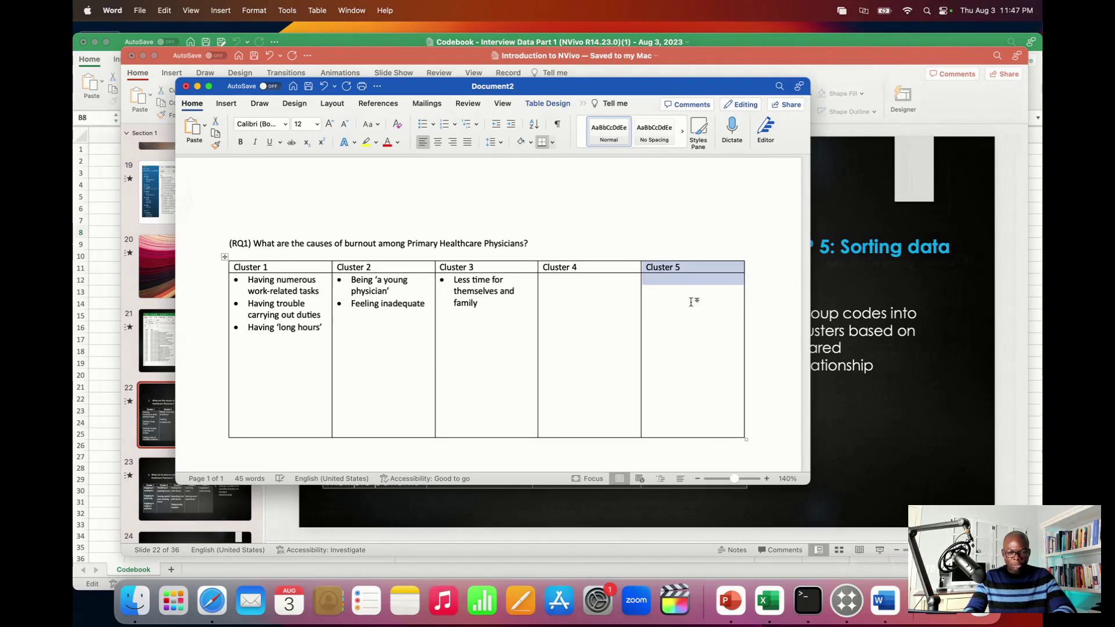
click(840, 265)
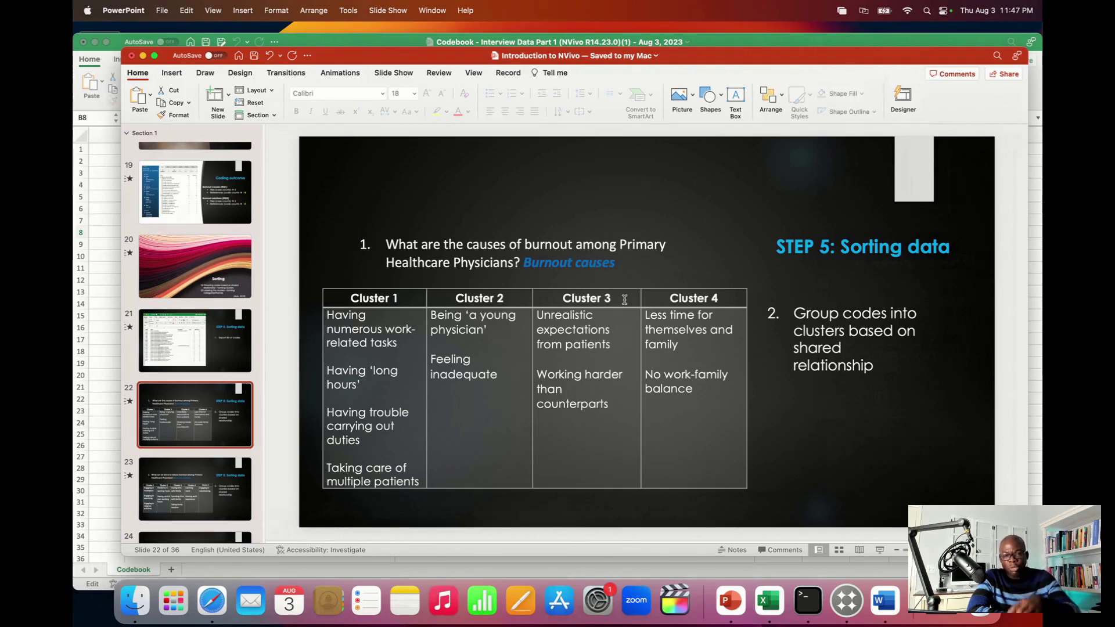
click(504, 327)
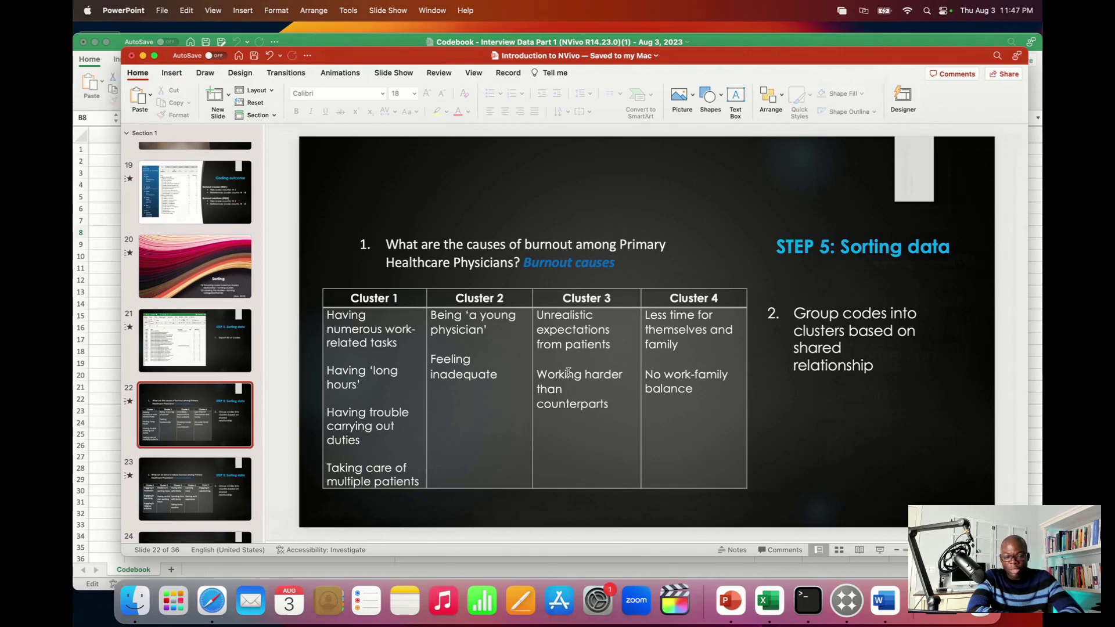
Review the burnout solutions clusters on slide 23 and the theme labels on slide 24, focusing on Cluster 1's "Having High workload"
click(196, 480)
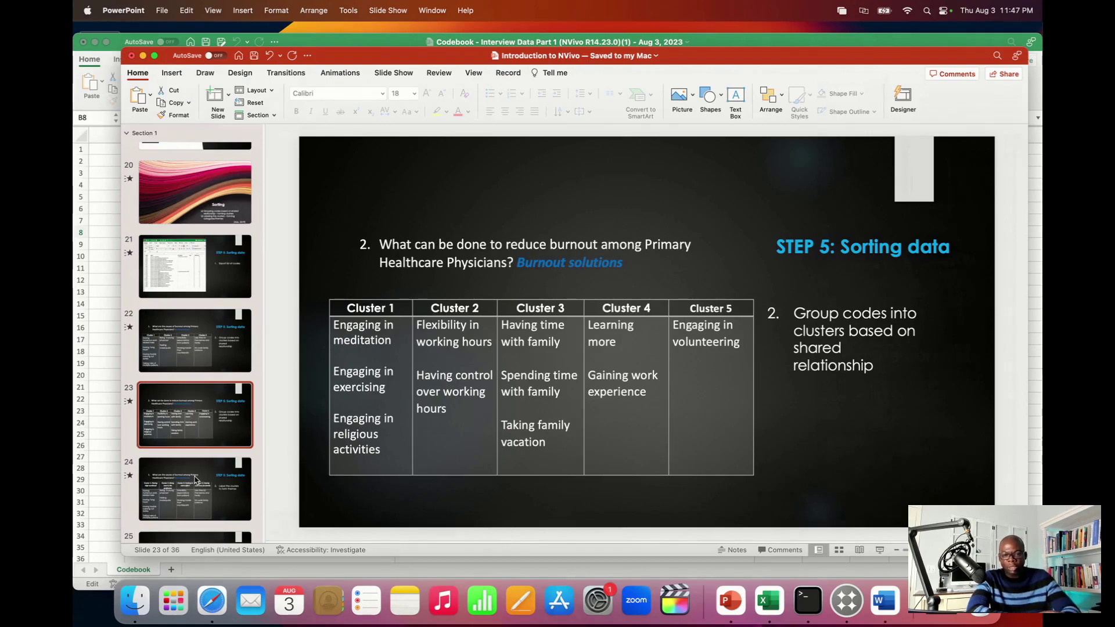
click(196, 479)
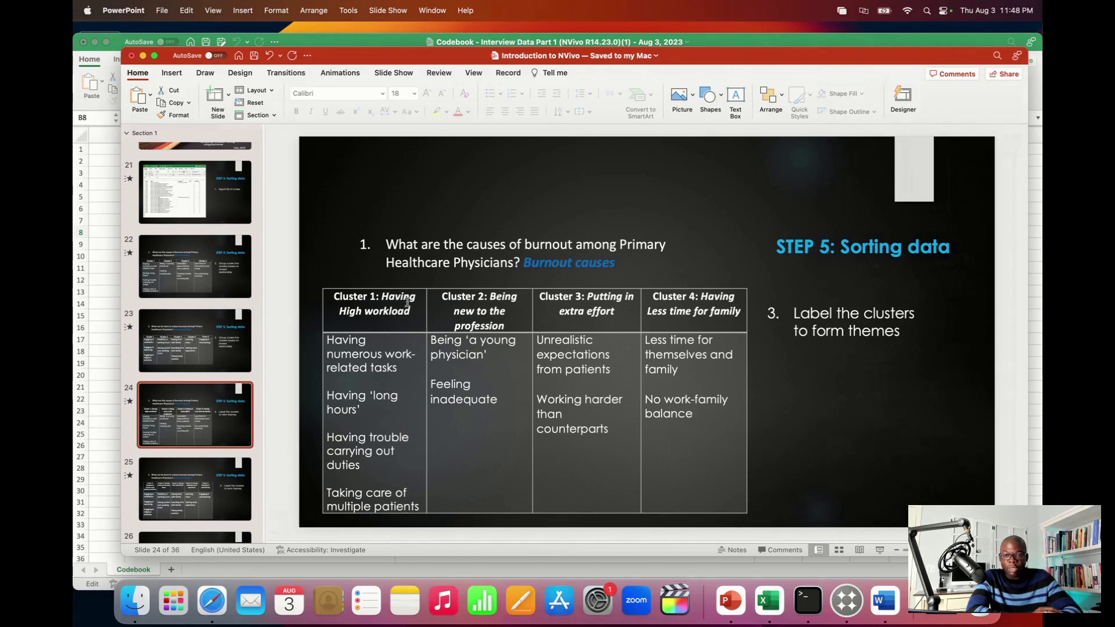
drag(382, 296, 409, 306)
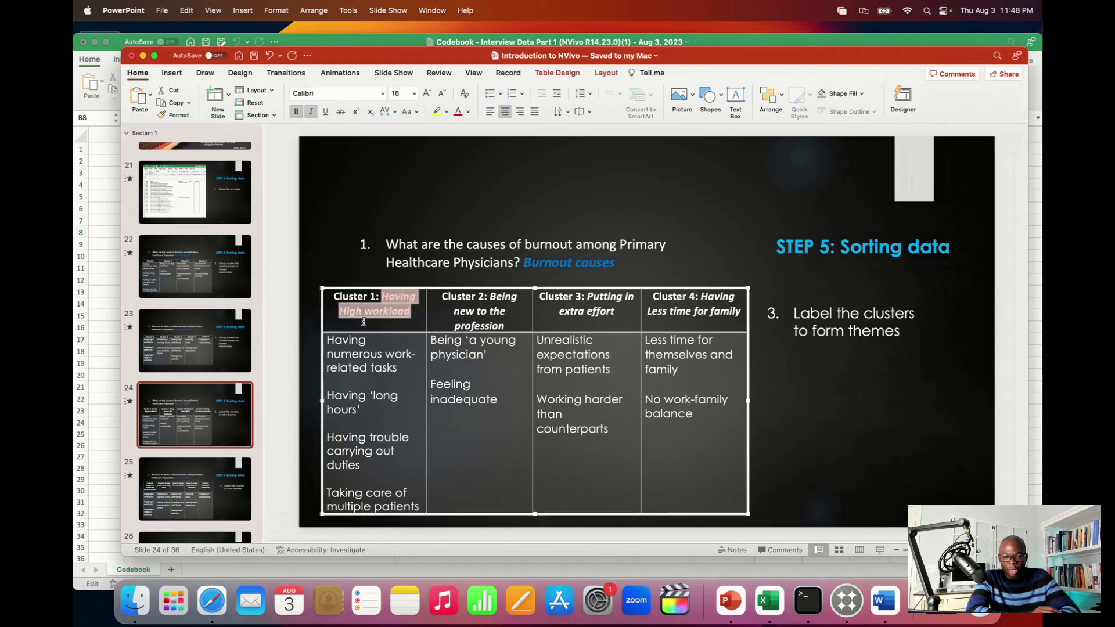
click(393, 310)
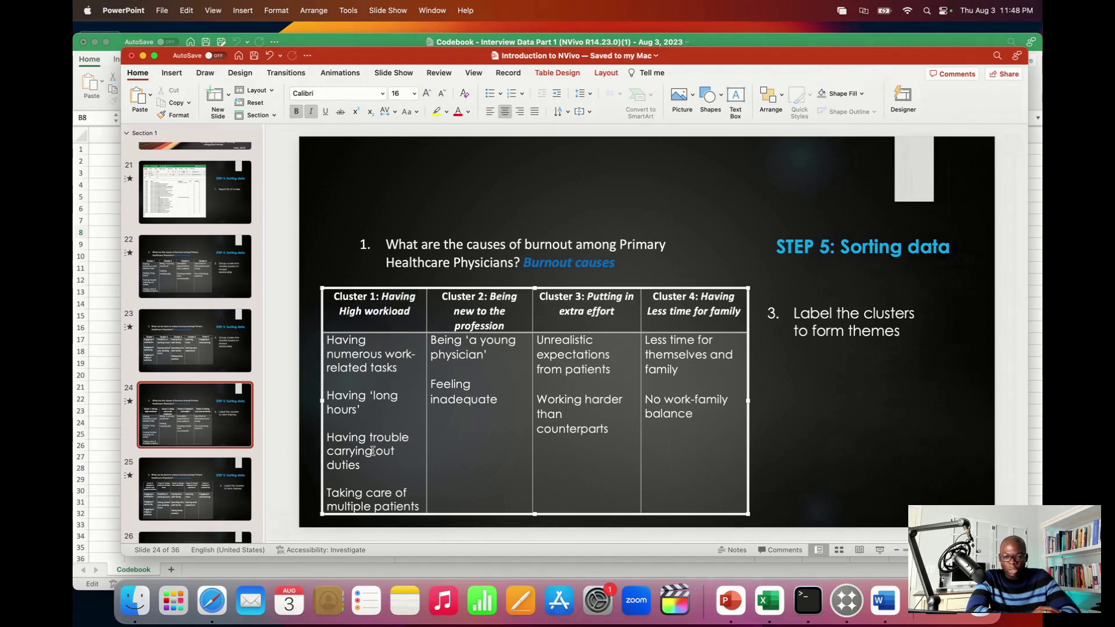
drag(387, 299, 412, 309)
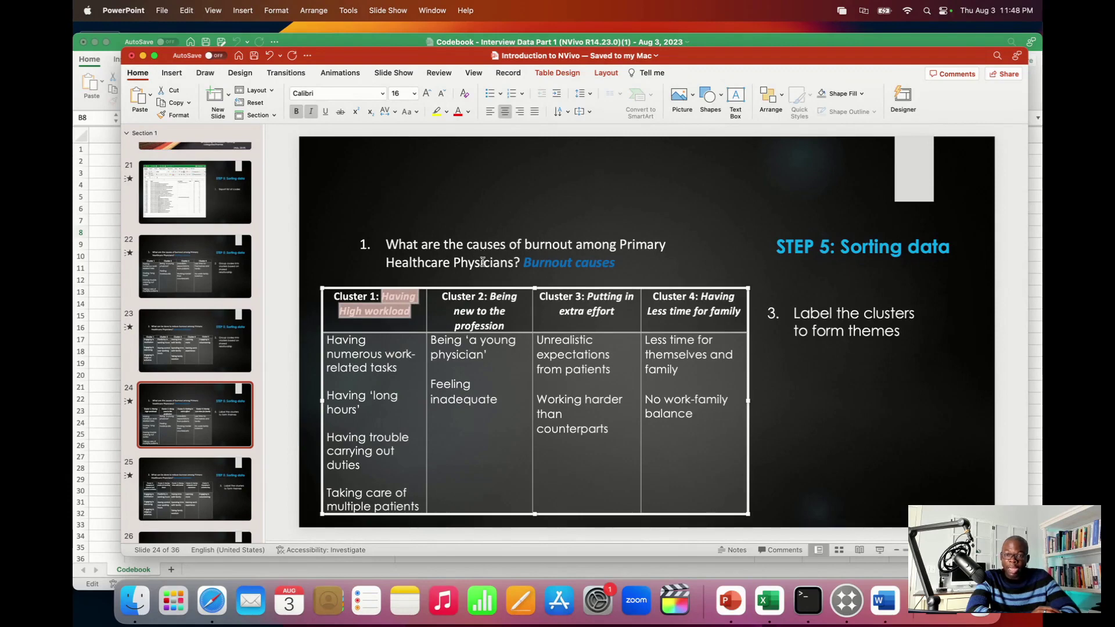
key(Left)
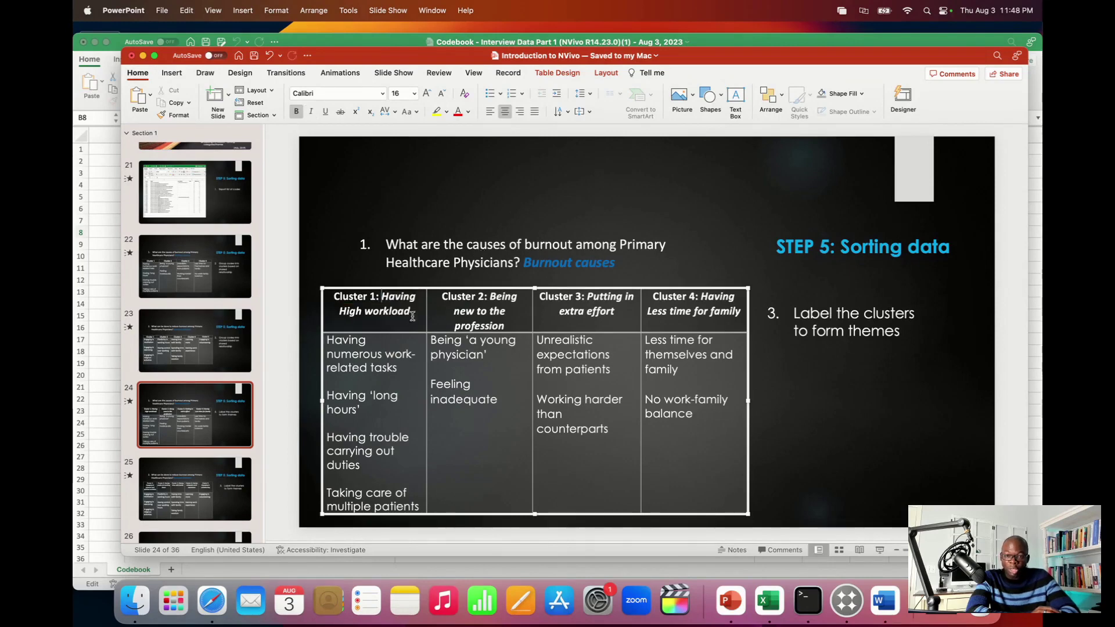
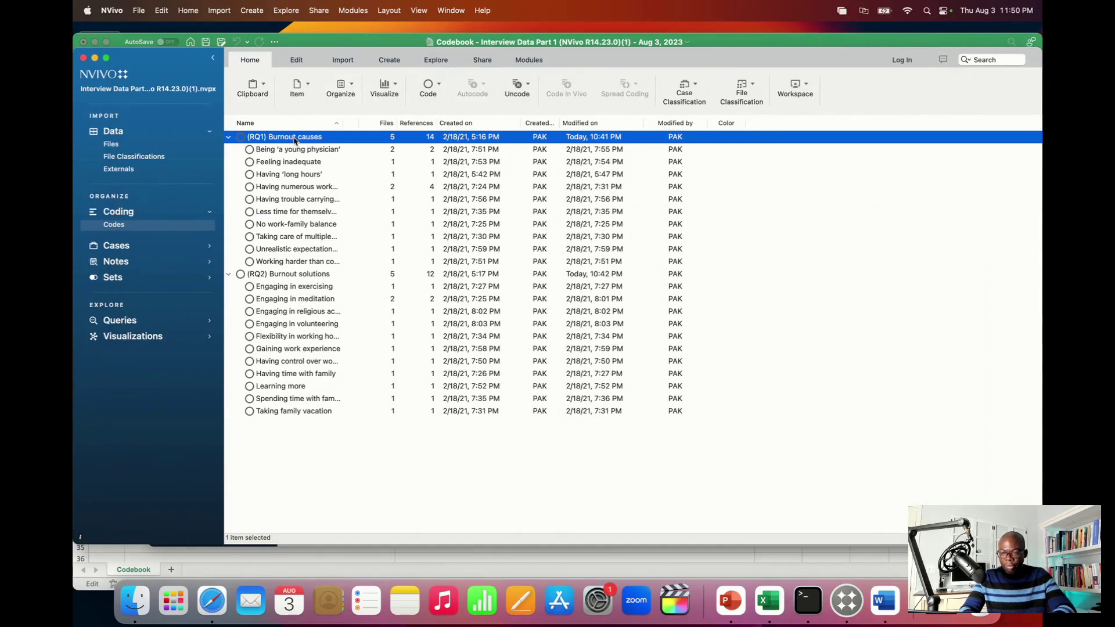
Create a child code named "(Theme) Having High workload" under (RQ1) Burnout causes, with coding aggregated from child codes
right_click(294, 140)
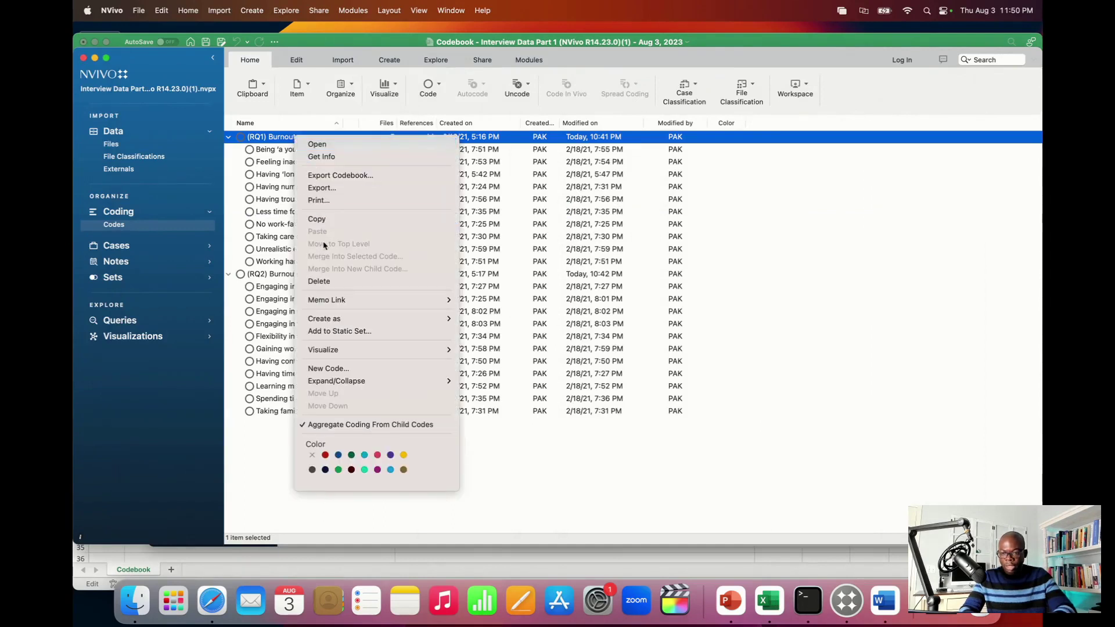
mouse_move(330, 357)
click(332, 369)
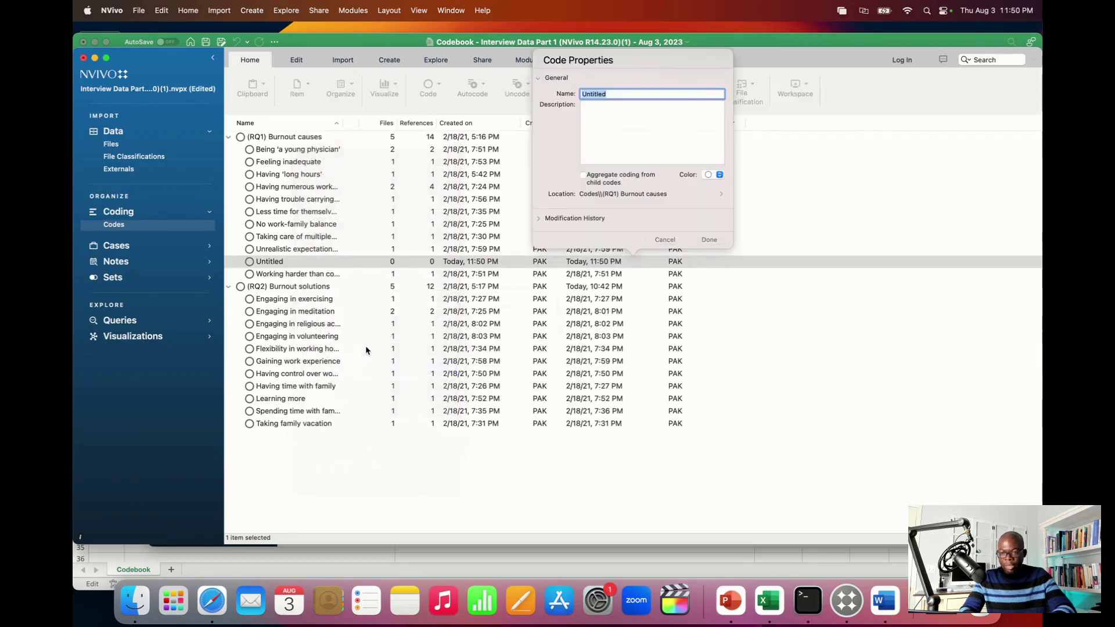
text((Theme))
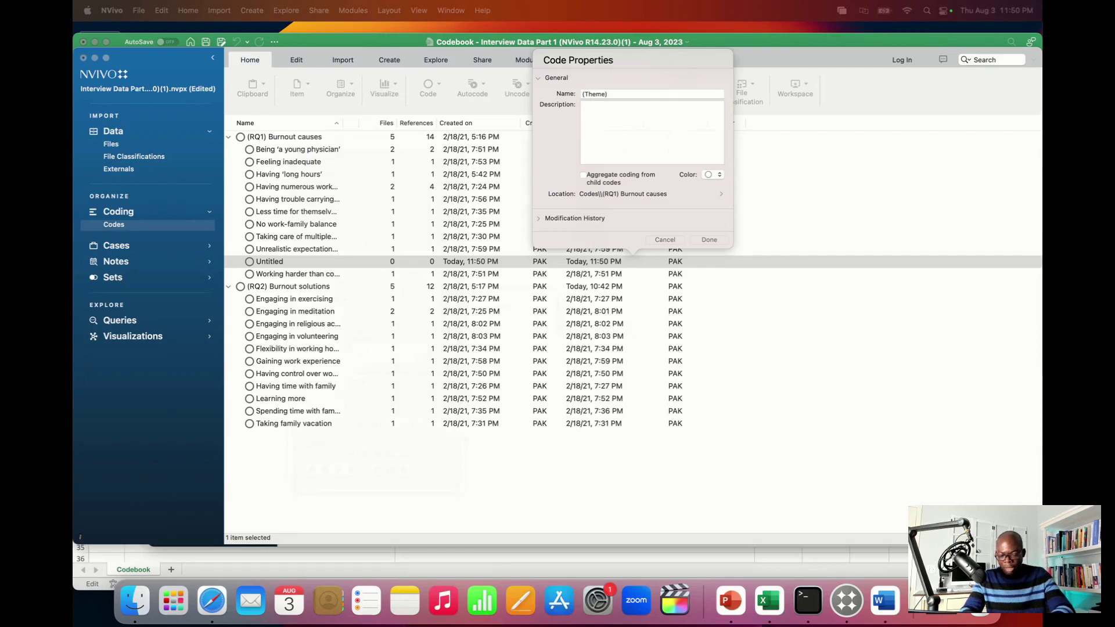
click(656, 95)
text(Having High workload)
click(641, 113)
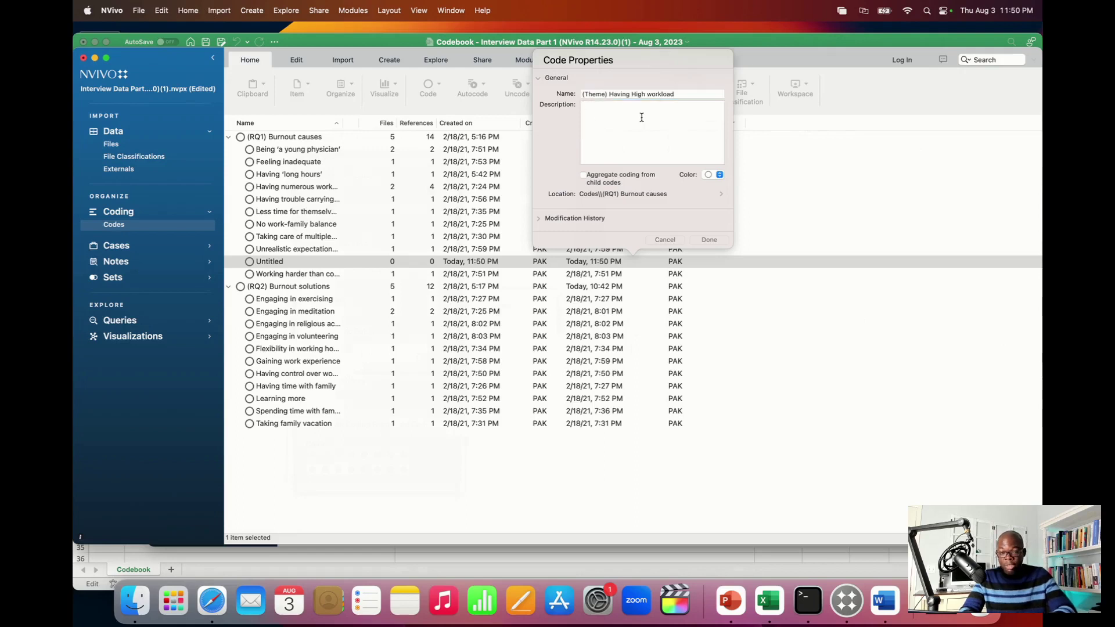
click(583, 175)
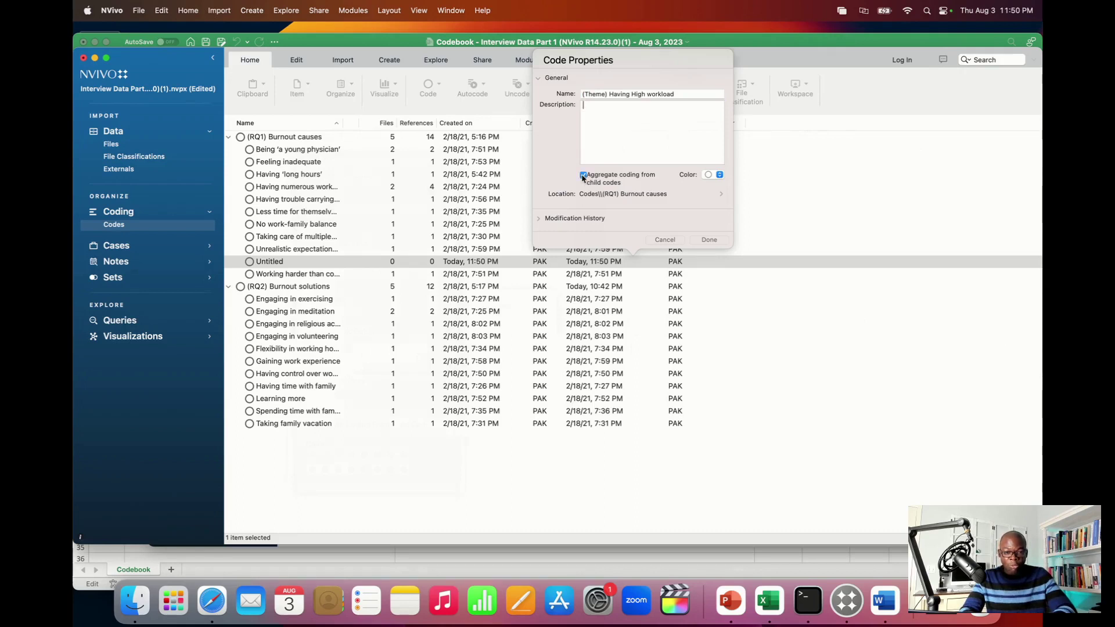
click(702, 240)
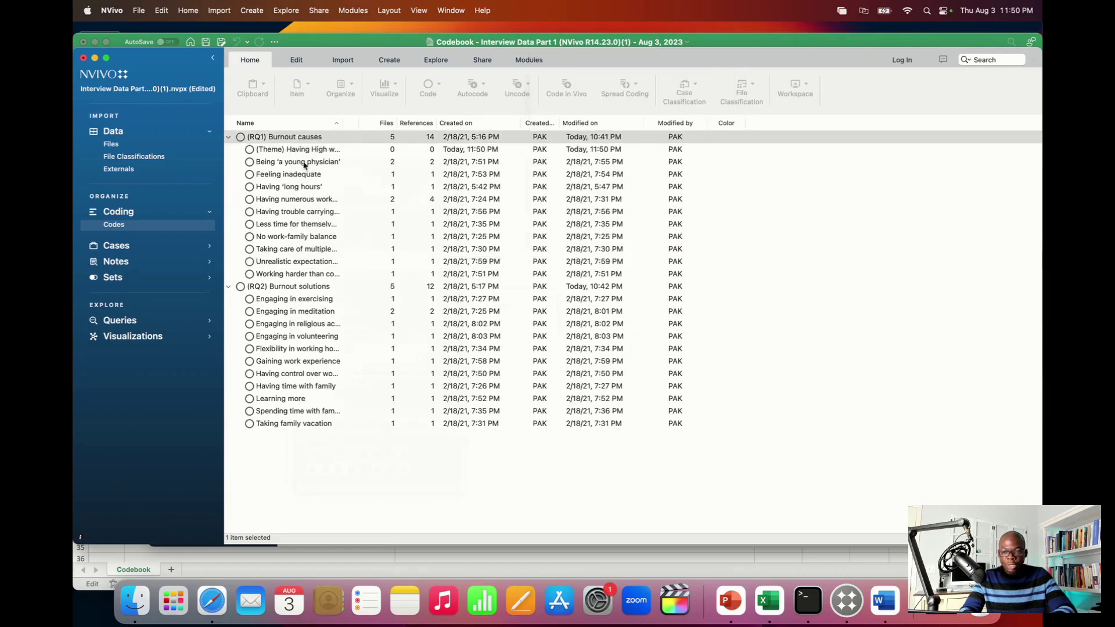
Create a child code named "(Theme) Being new to the profession" under (RQ1) Burnout causes, with coding aggregated from child codes
click(293, 141)
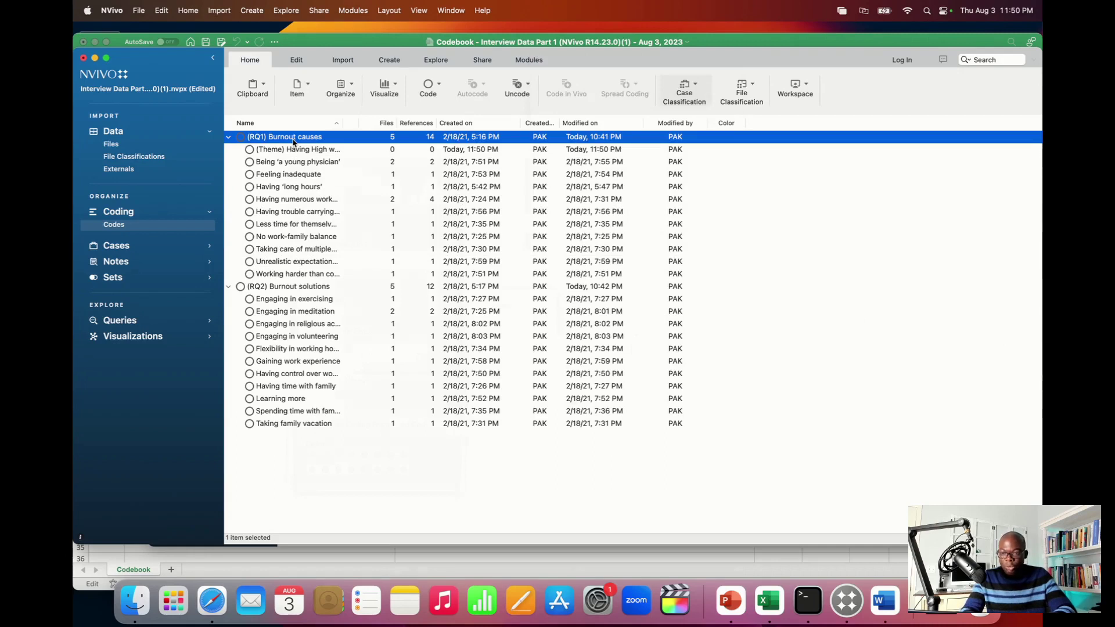
right_click(293, 141)
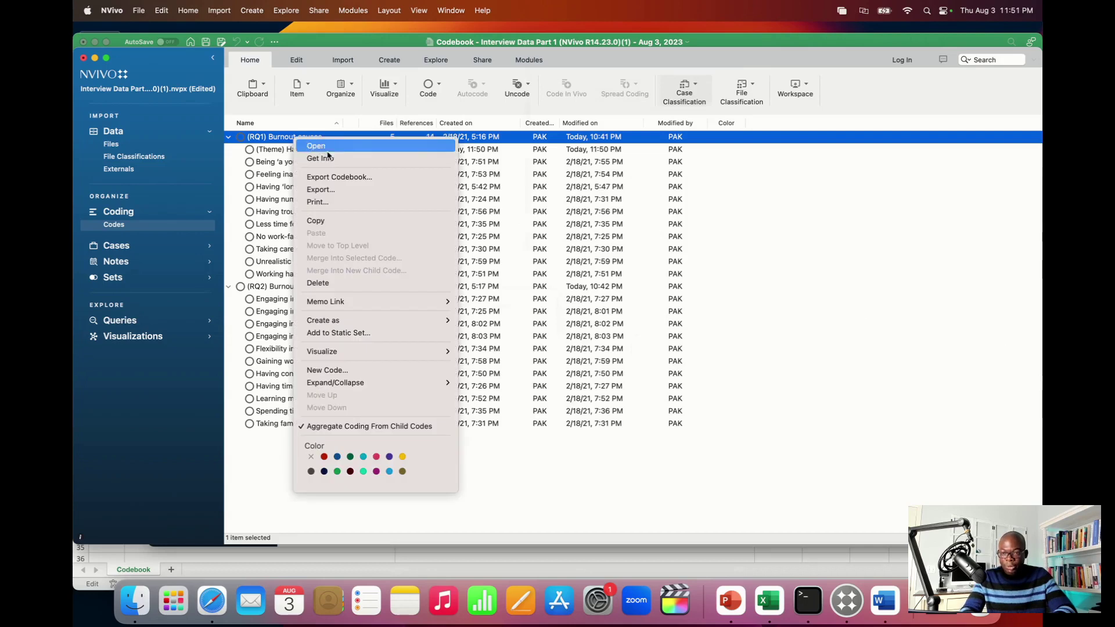
click(338, 370)
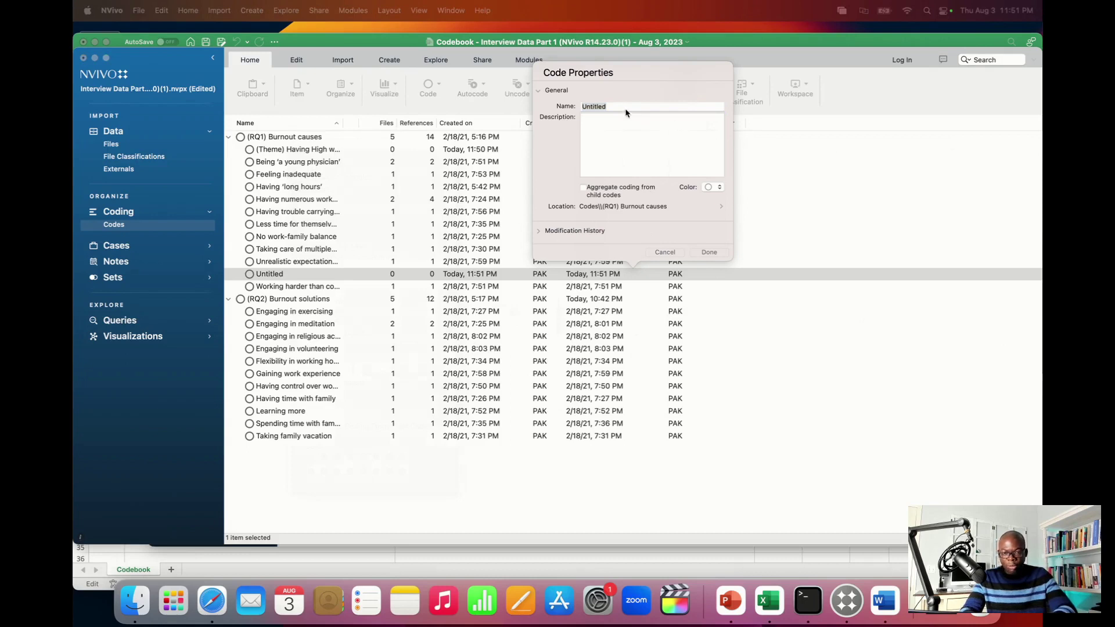
click(585, 107)
text(Being new to the profession)
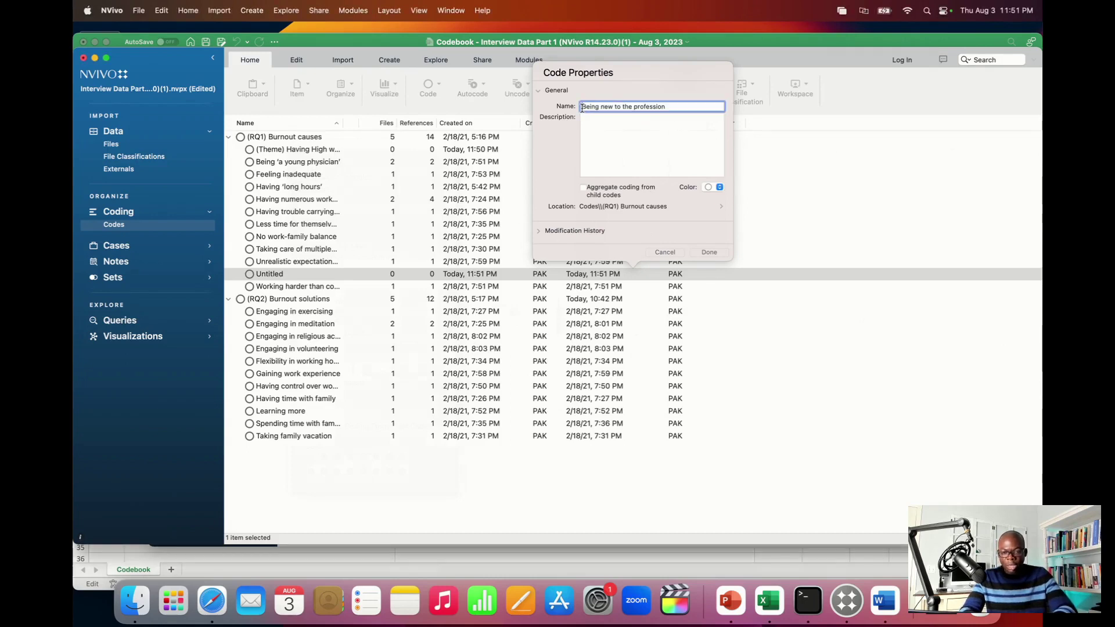
text(()
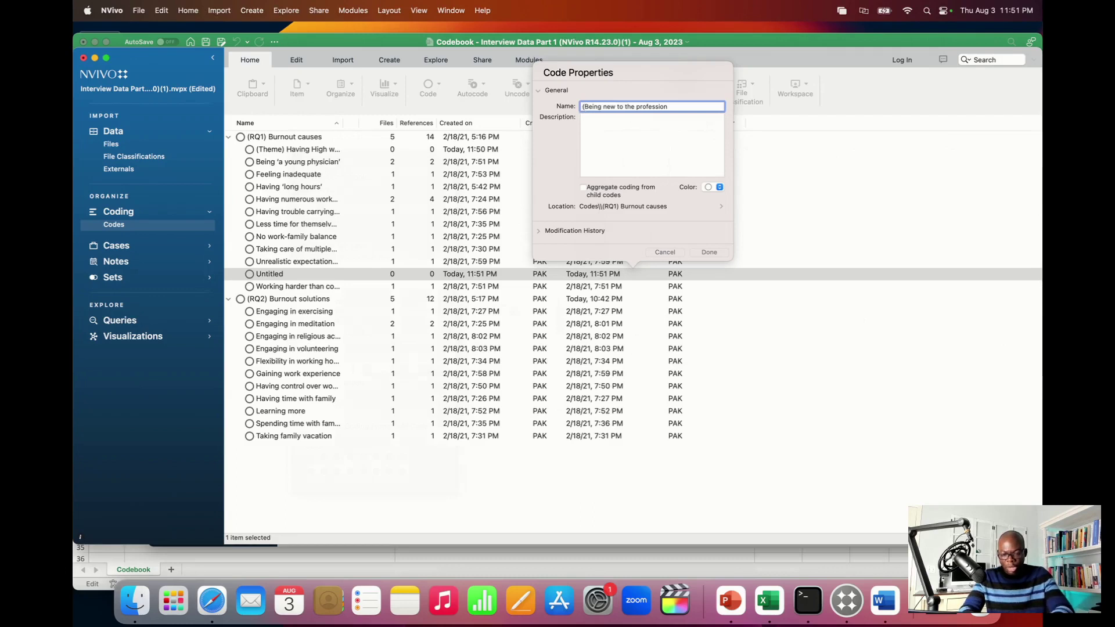
text(Theme)
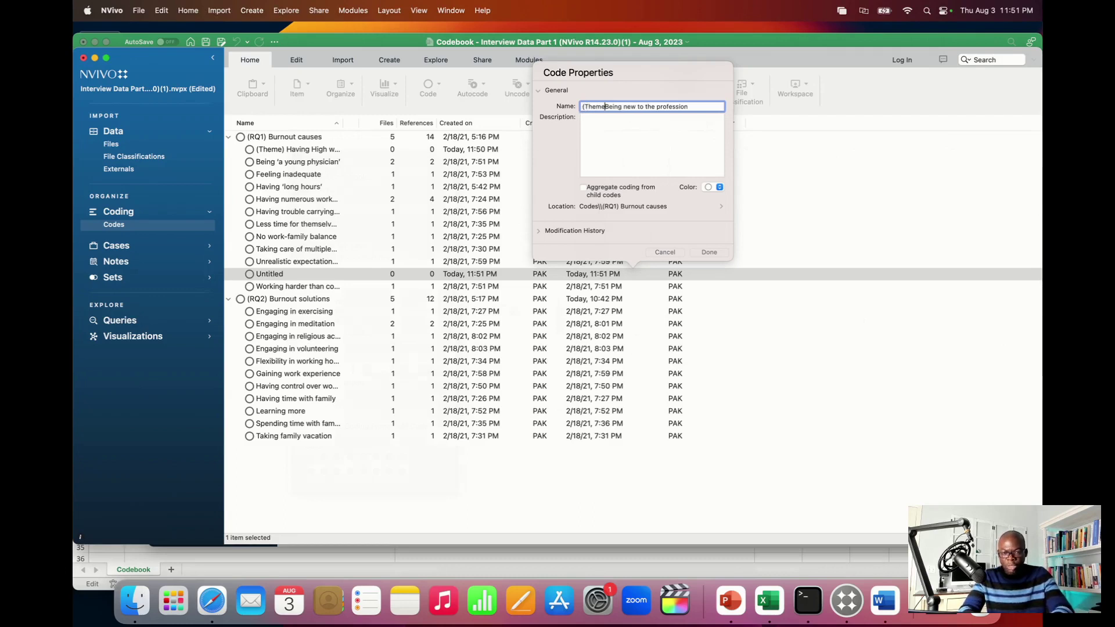
text())
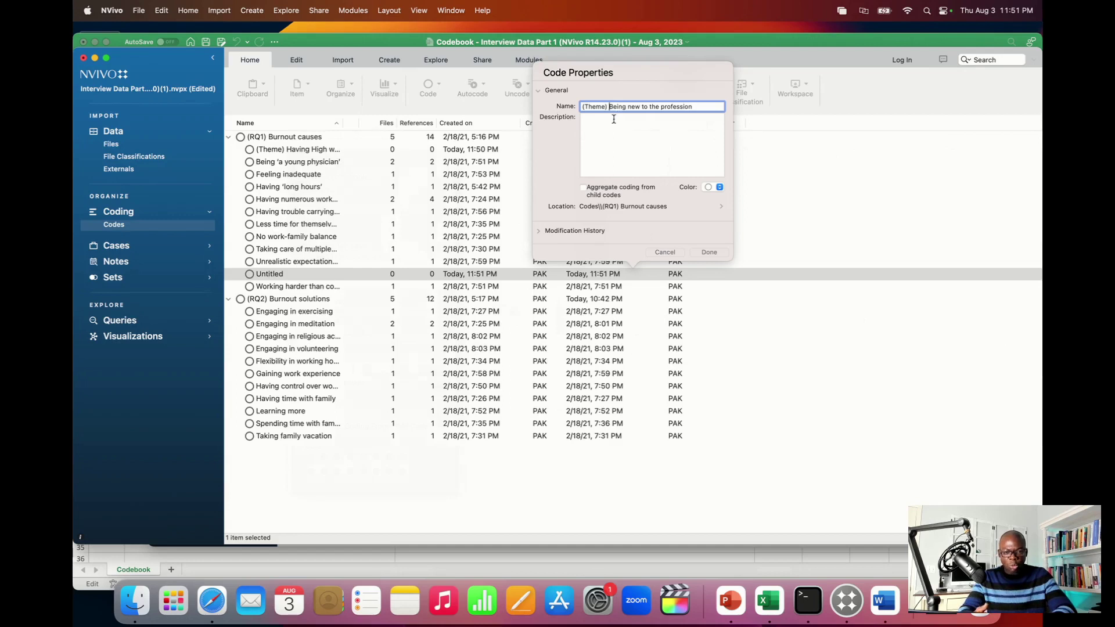
click(584, 188)
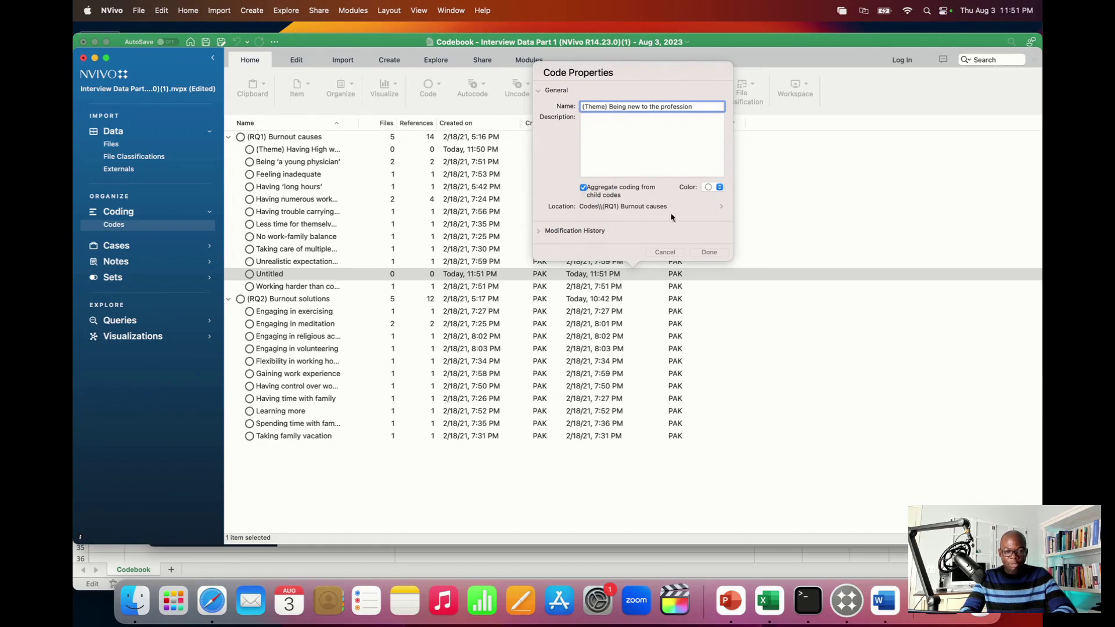
click(709, 253)
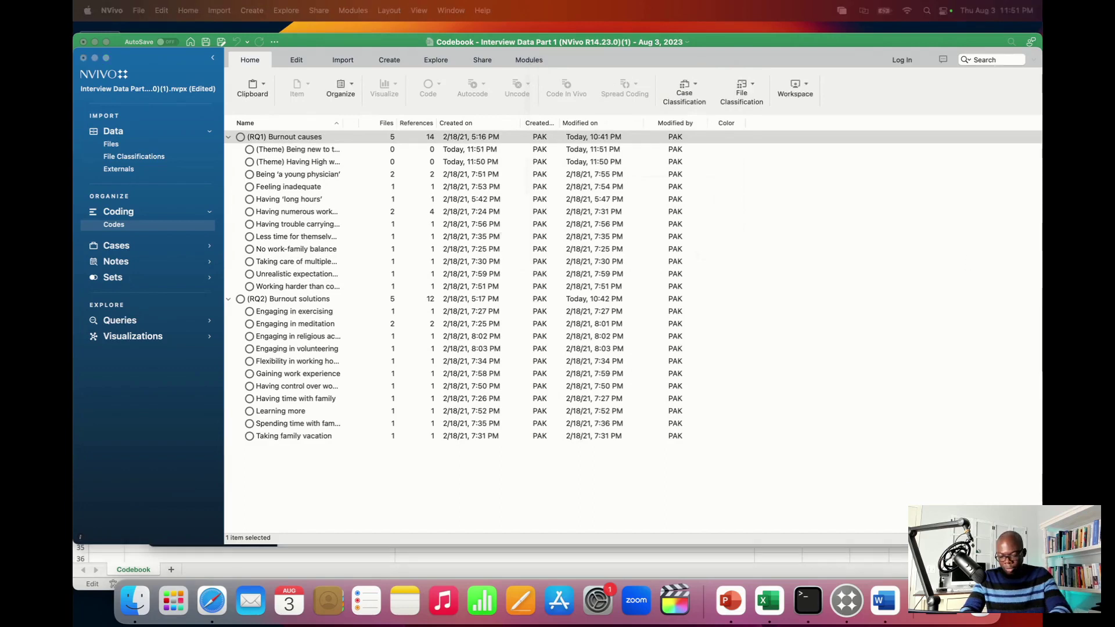
Create a child code named "(Theme) Putting in extra effort" under (RQ1) Burnout causes, with coding aggregated from child codes
click(296, 137)
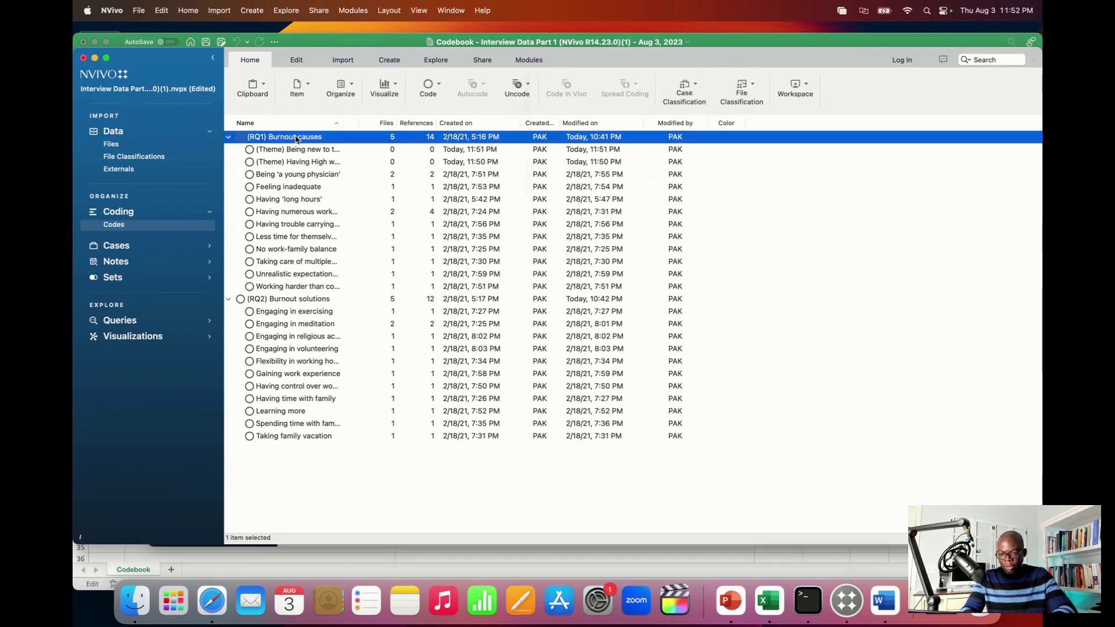
right_click(296, 138)
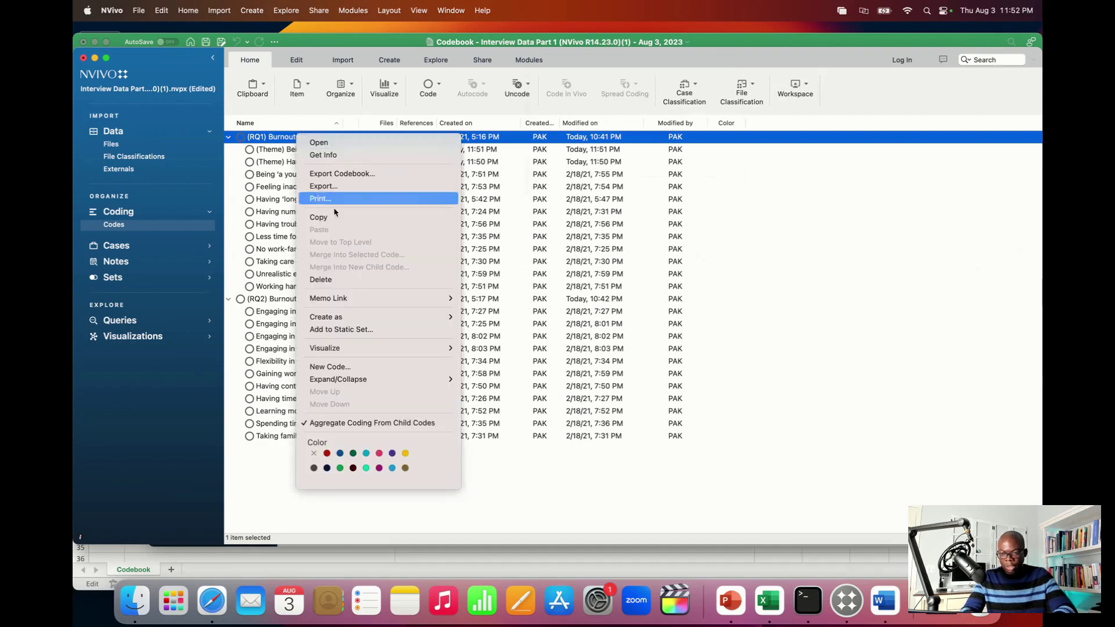
click(347, 367)
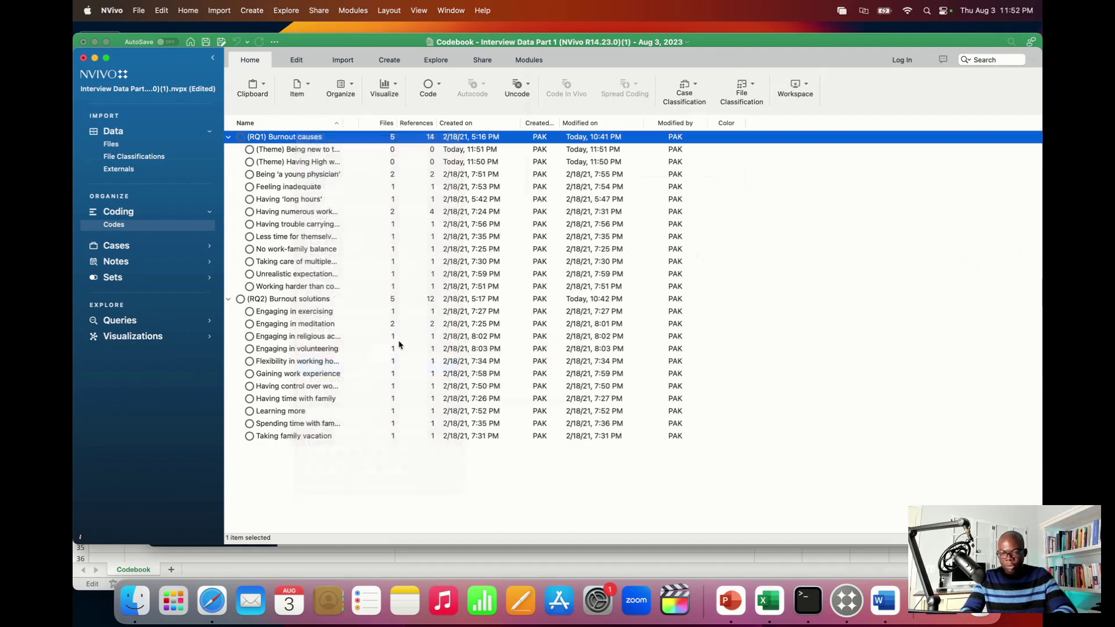
key(BackSpace)
text((Theme))
text(Putting in extra effort)
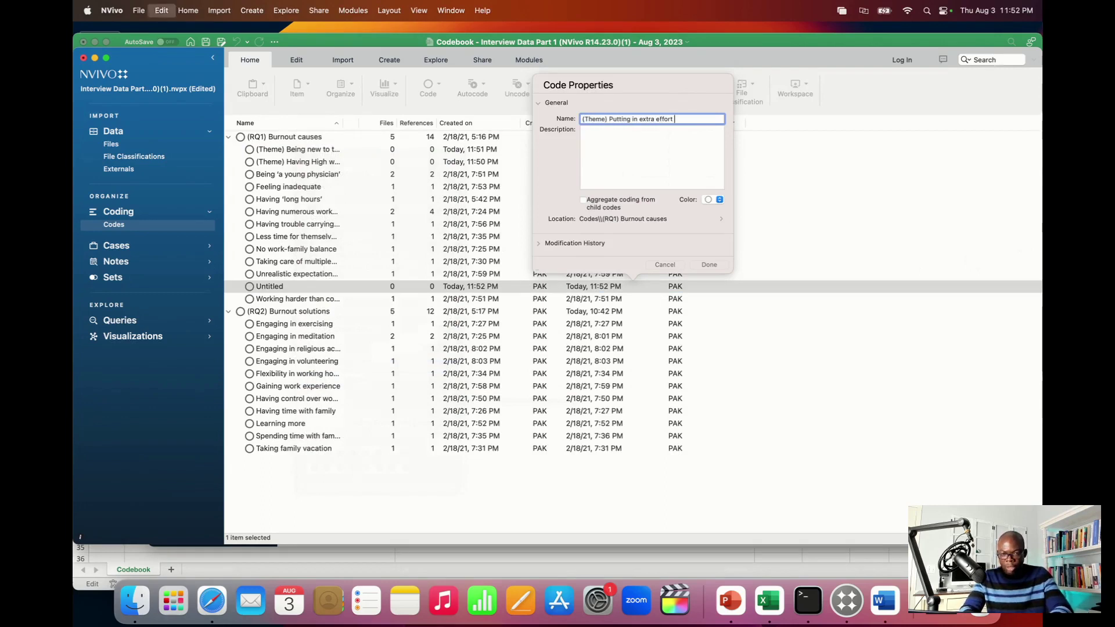
click(584, 200)
click(709, 265)
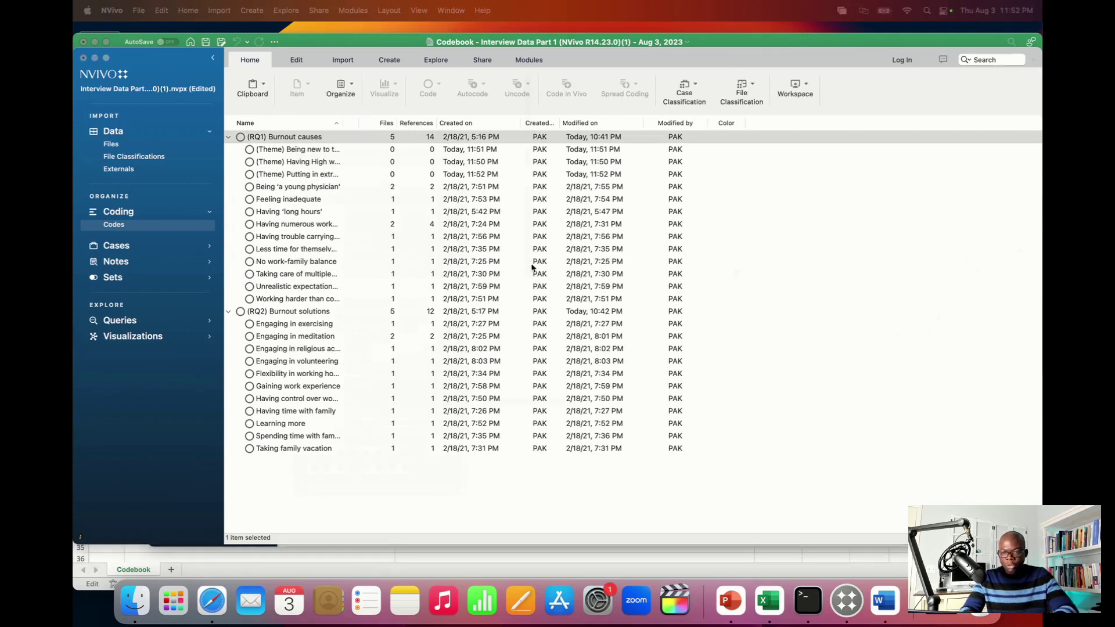
Create a child code named "(Theme) Having Less time for family" under (RQ1) Burnout causes, with coding aggregated from child codes
click(318, 141)
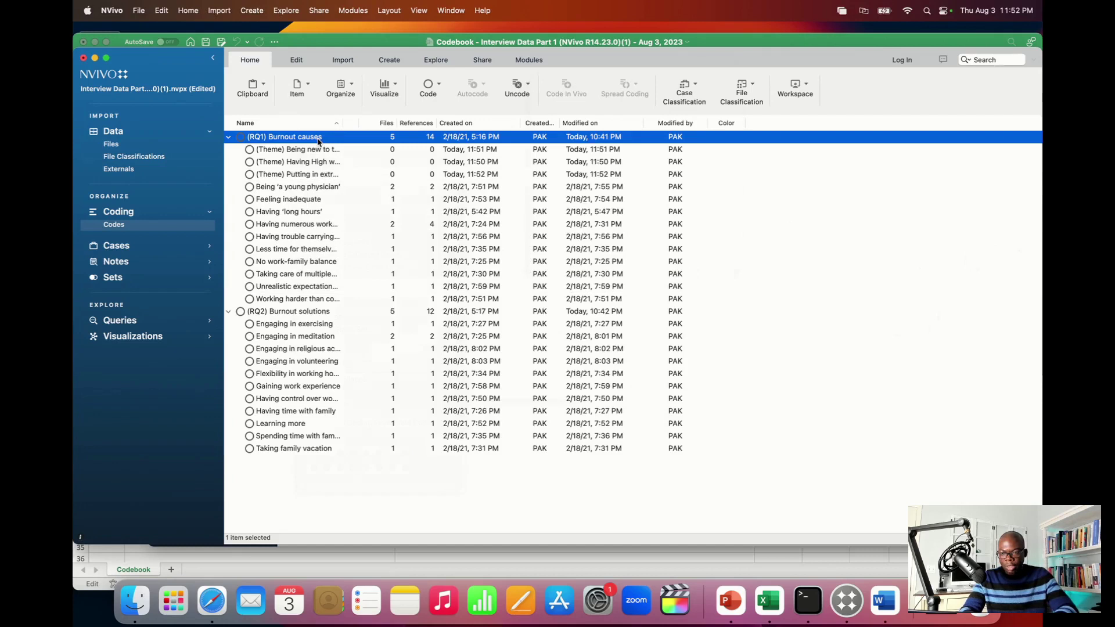
right_click(318, 141)
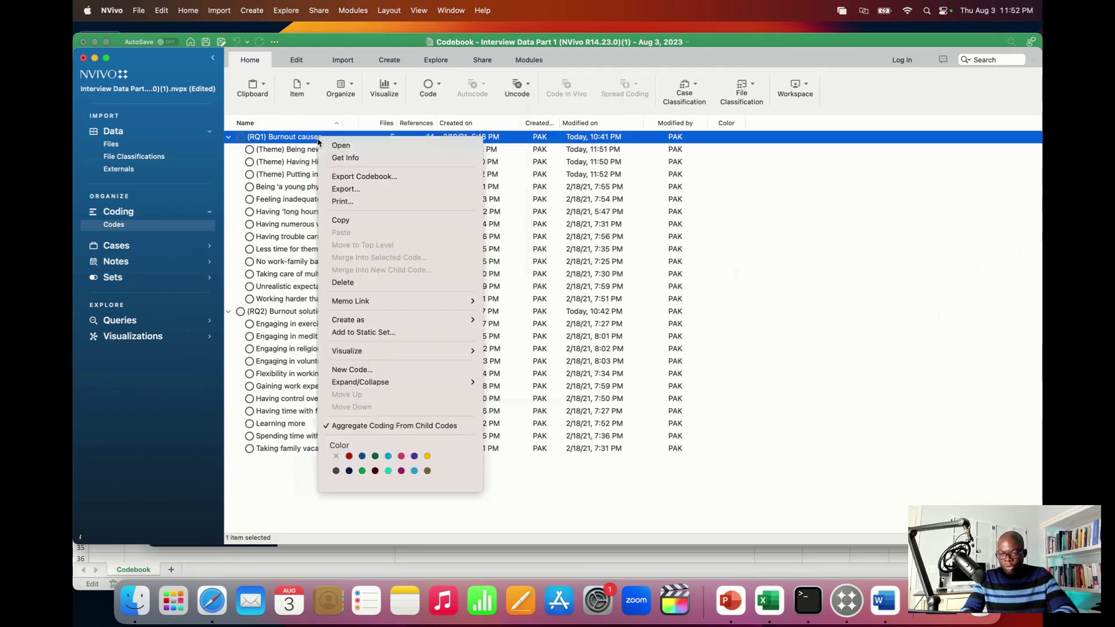
click(387, 371)
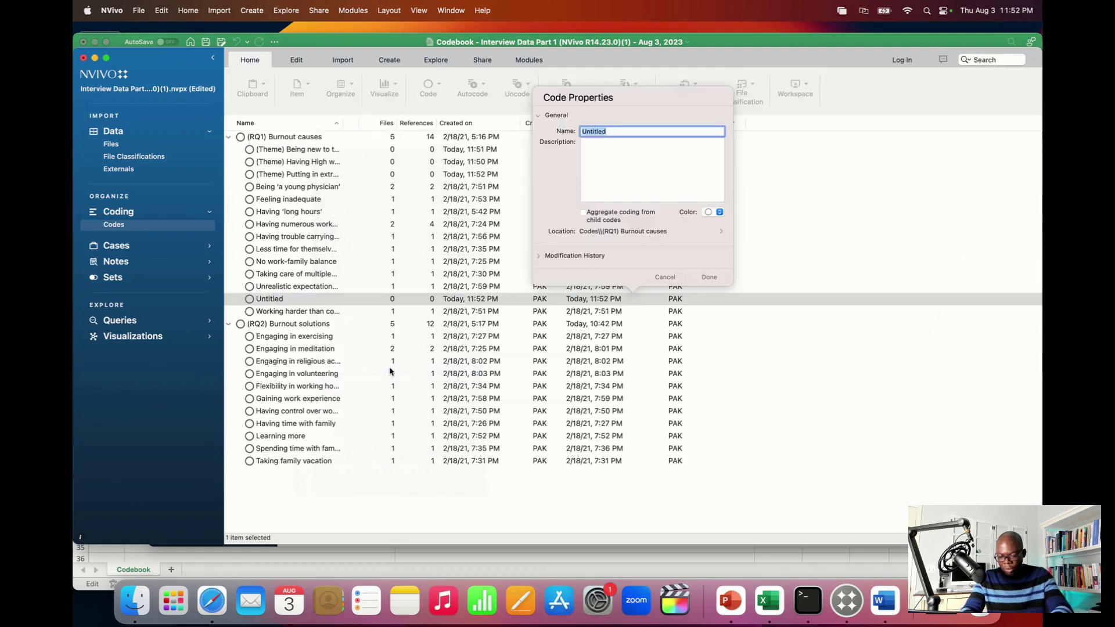
text(Having Less time for family)
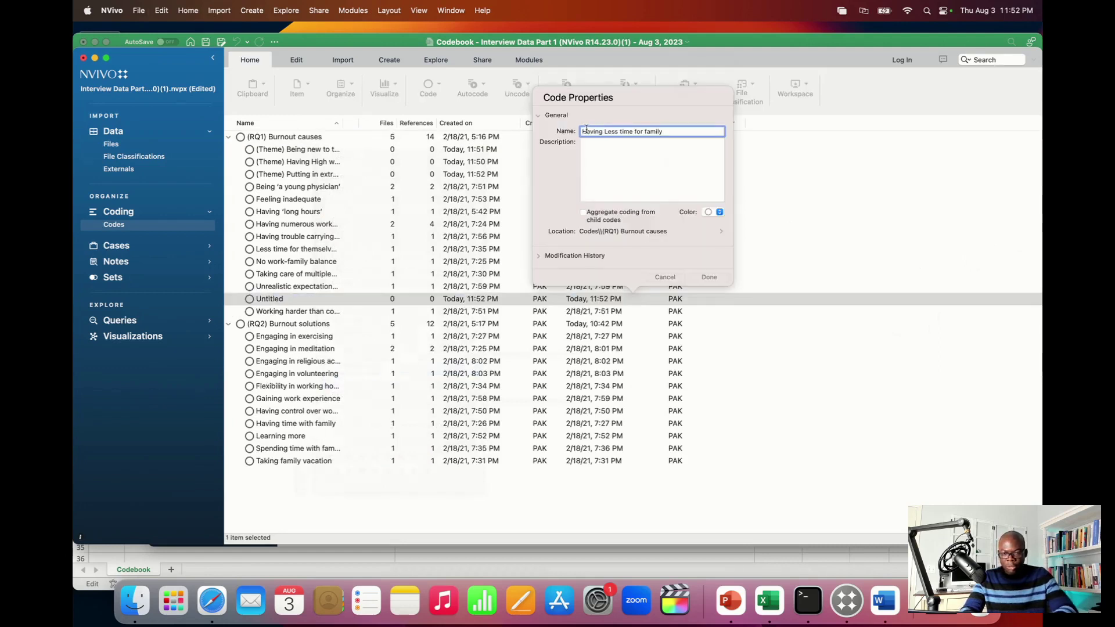
text((Theme))
drag(608, 132, 583, 132)
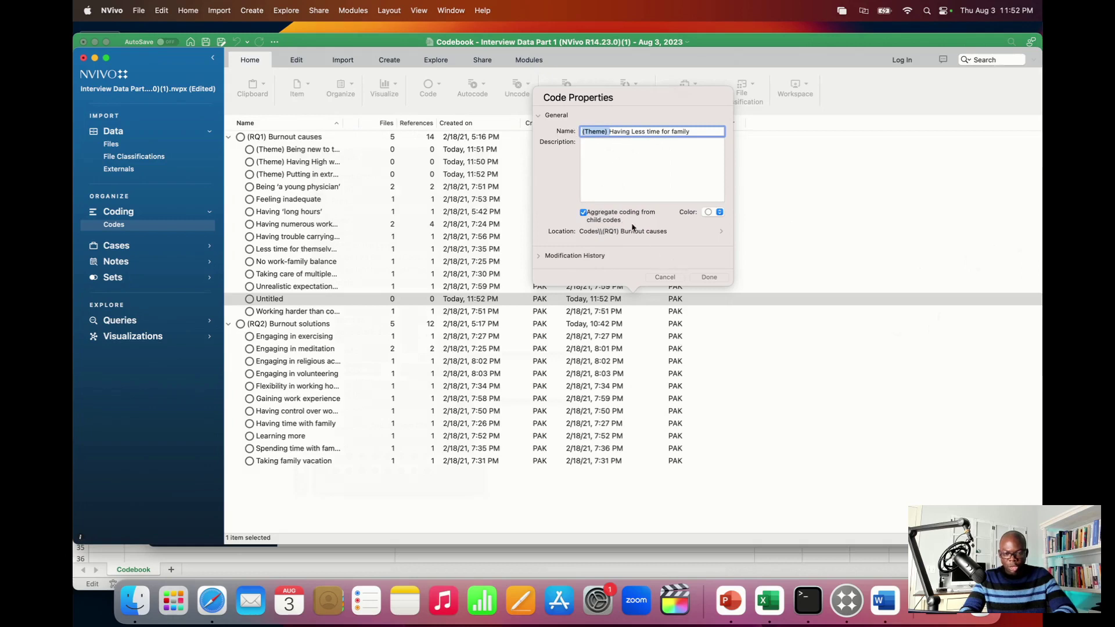
click(709, 277)
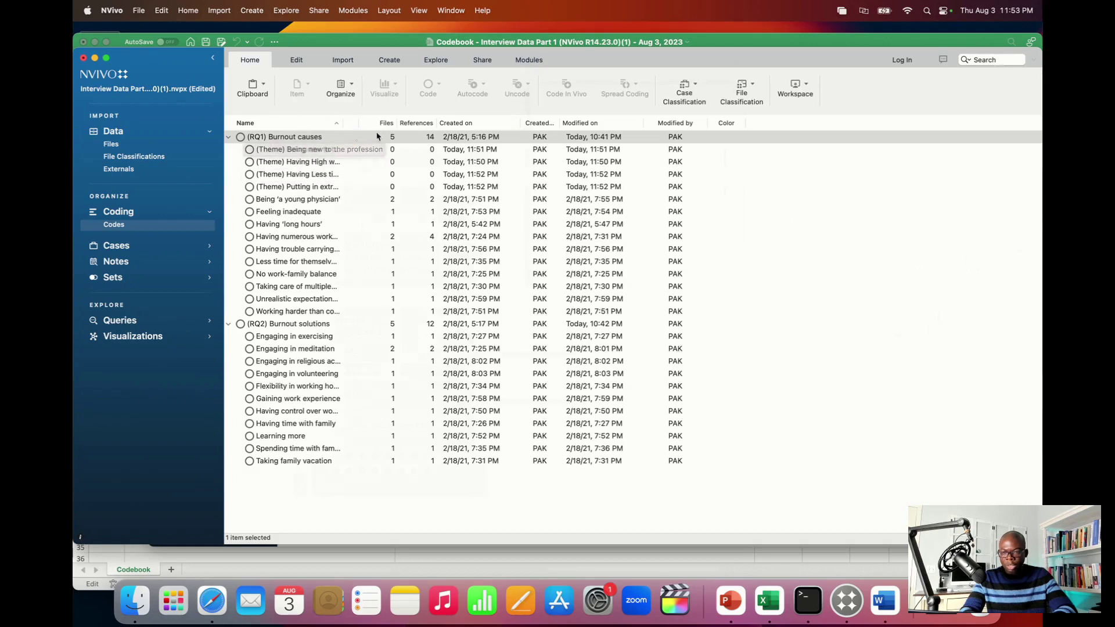
Widen the Name column and move "Being 'a young physician'" and "Feeling inadequate" into the "(Theme) Being new to the profession" code
drag(341, 123, 490, 123)
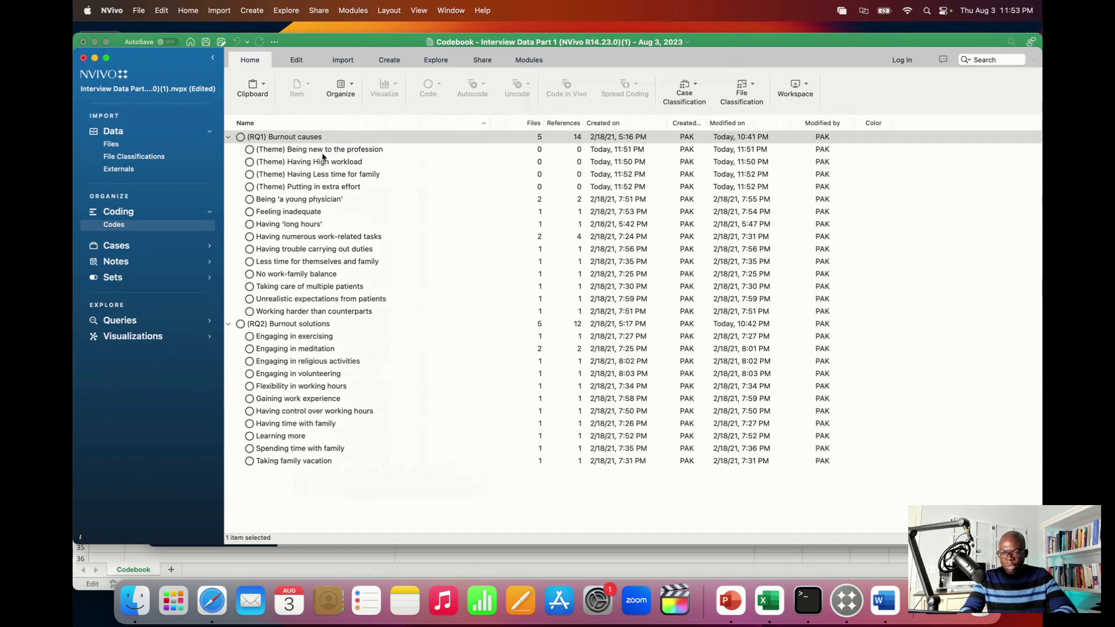
click(318, 203)
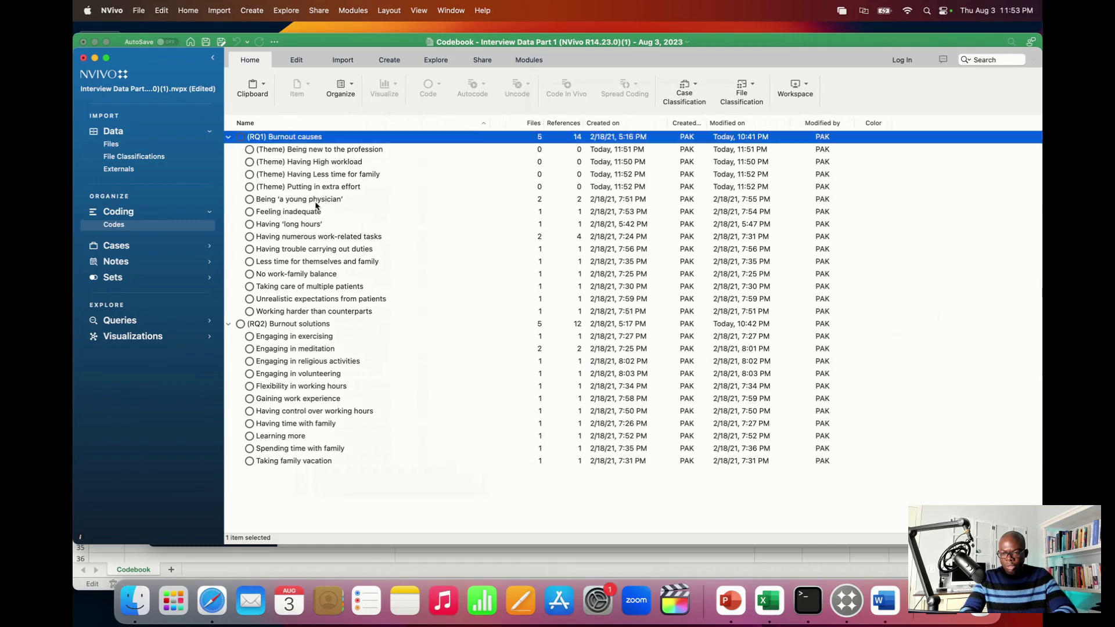
click(321, 202)
drag(328, 201, 312, 154)
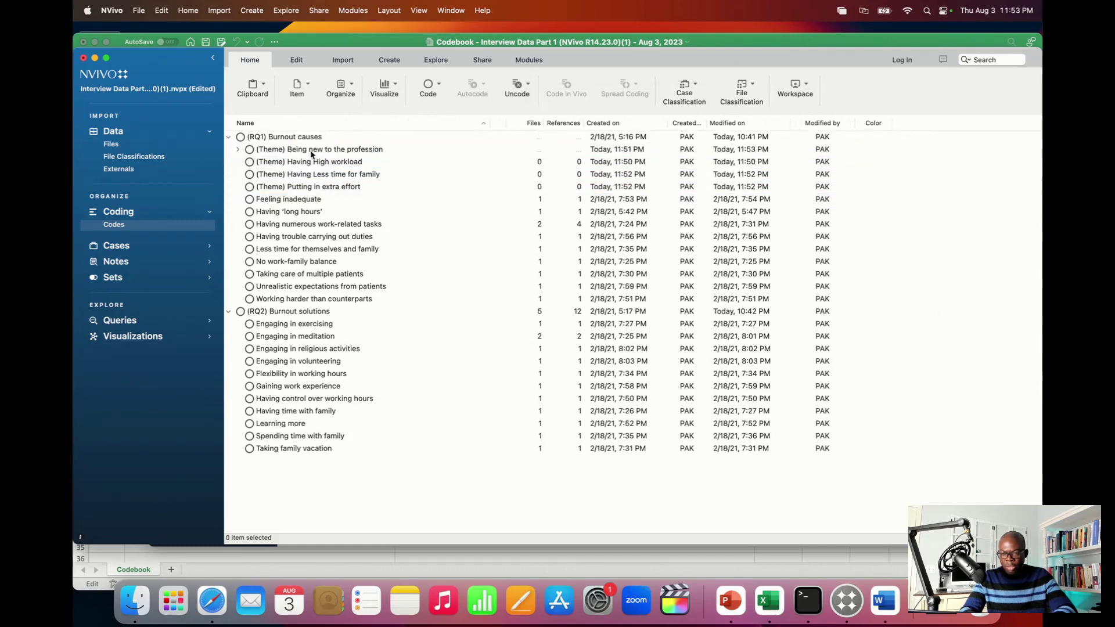
click(334, 200)
drag(336, 203, 314, 152)
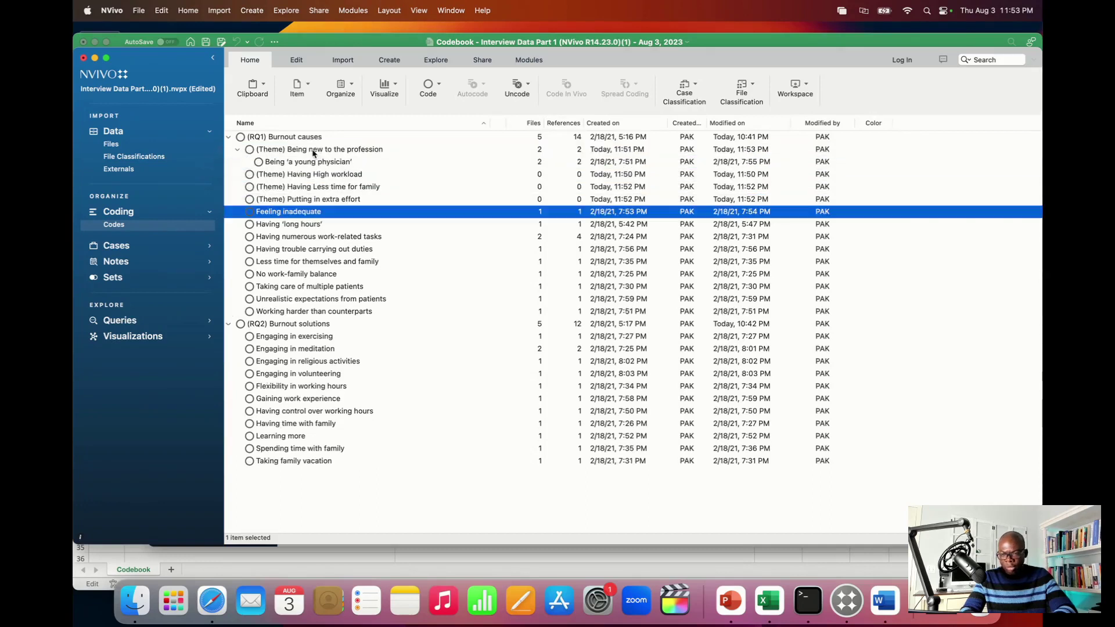
Move "Having 'long hours'" and "Having numerous work-related tasks" into the "(Theme) Having High workload" code
click(283, 226)
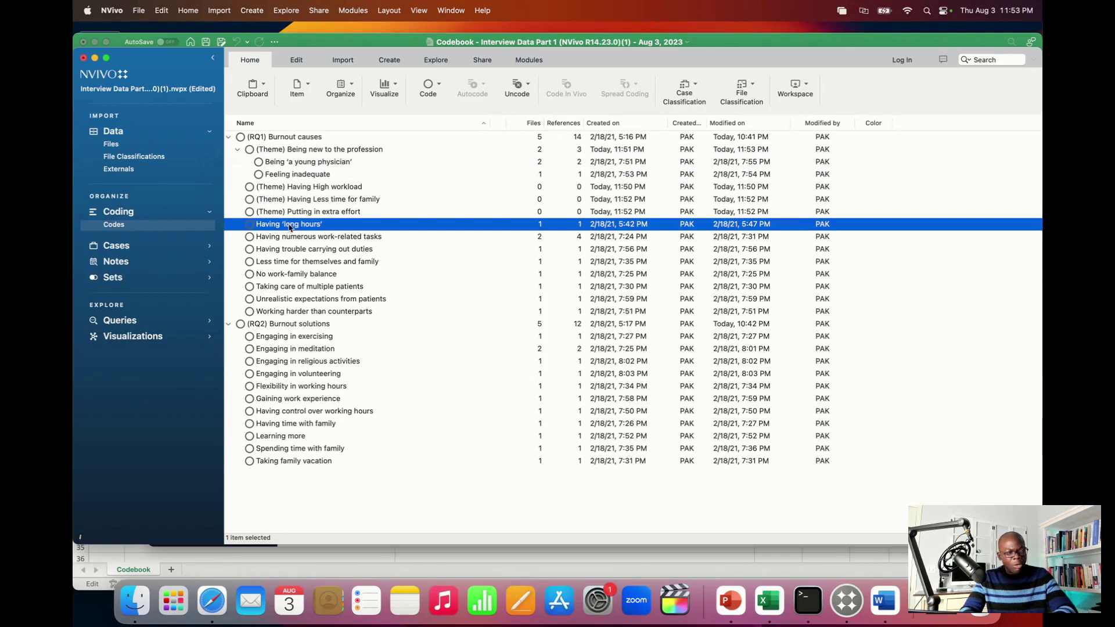
drag(310, 228, 296, 190)
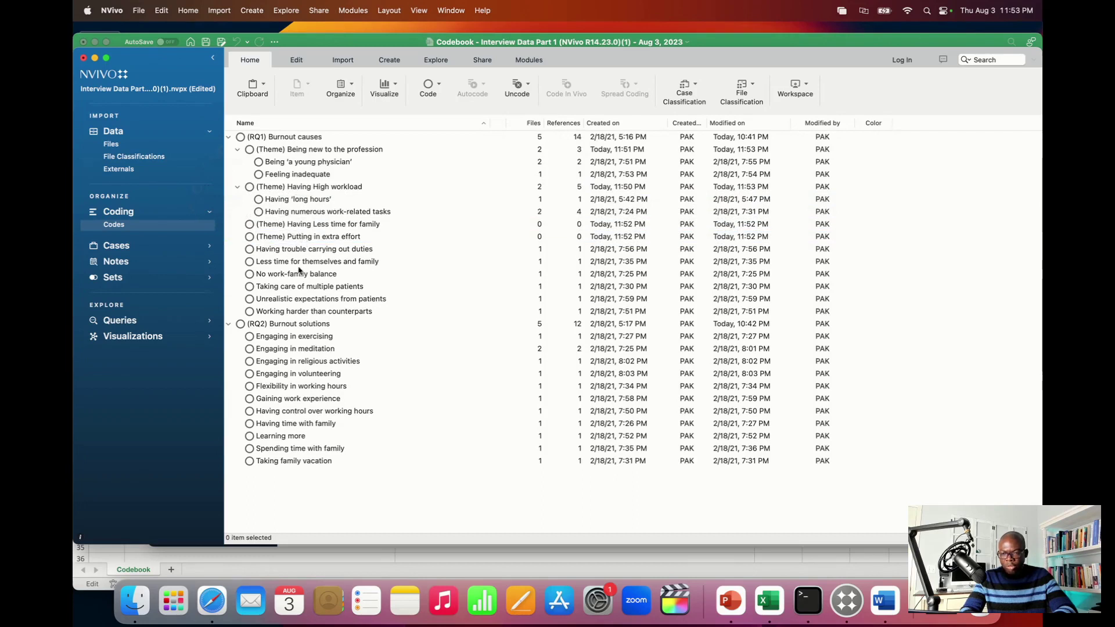
click(237, 187)
click(238, 188)
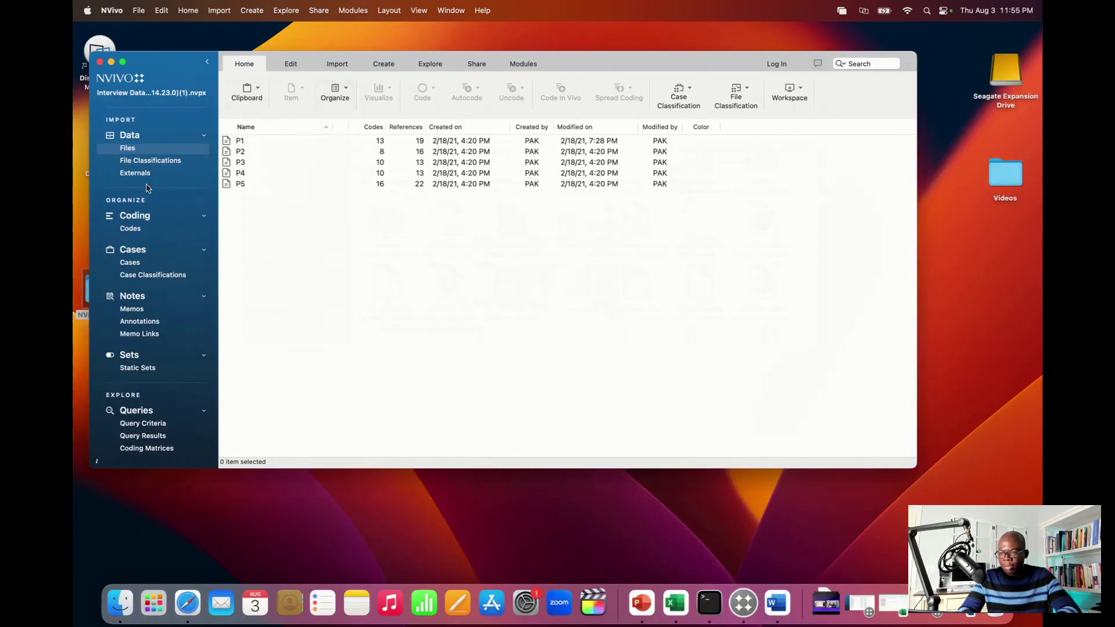
In the completed project, display the codes full screen with full names and examine the codes grouped under each burnout causes theme
click(143, 233)
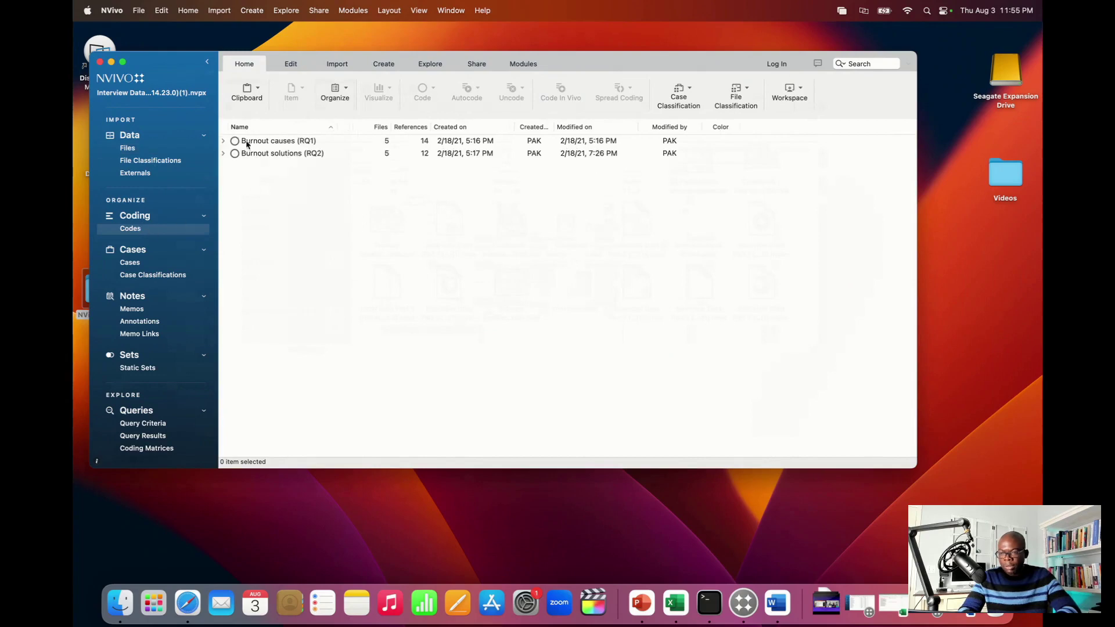
key(ctrl+super+f)
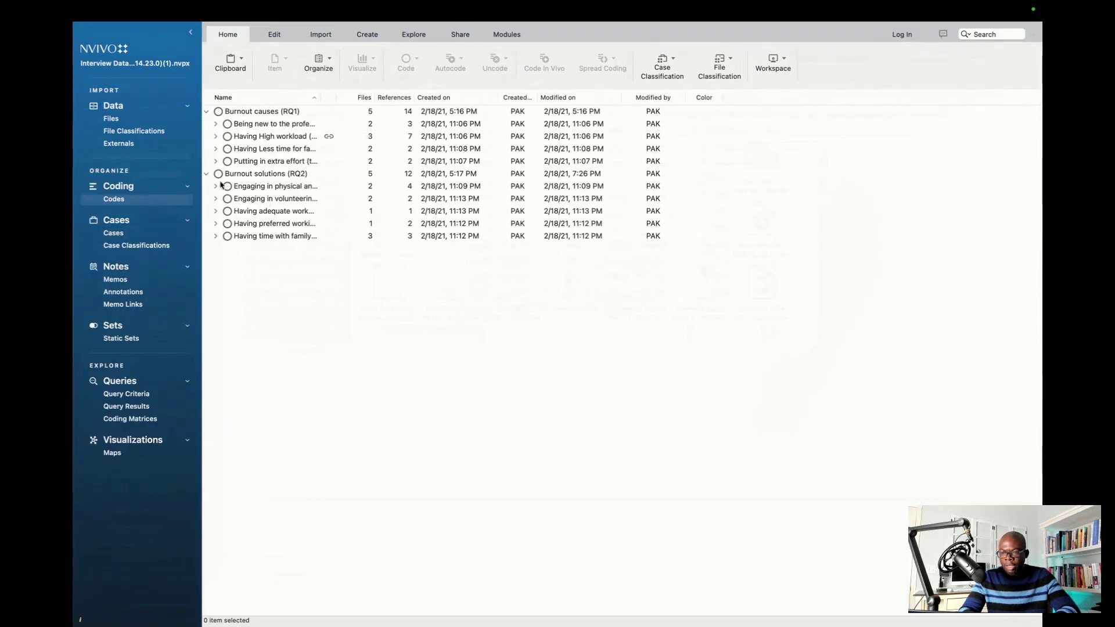
drag(321, 97, 498, 98)
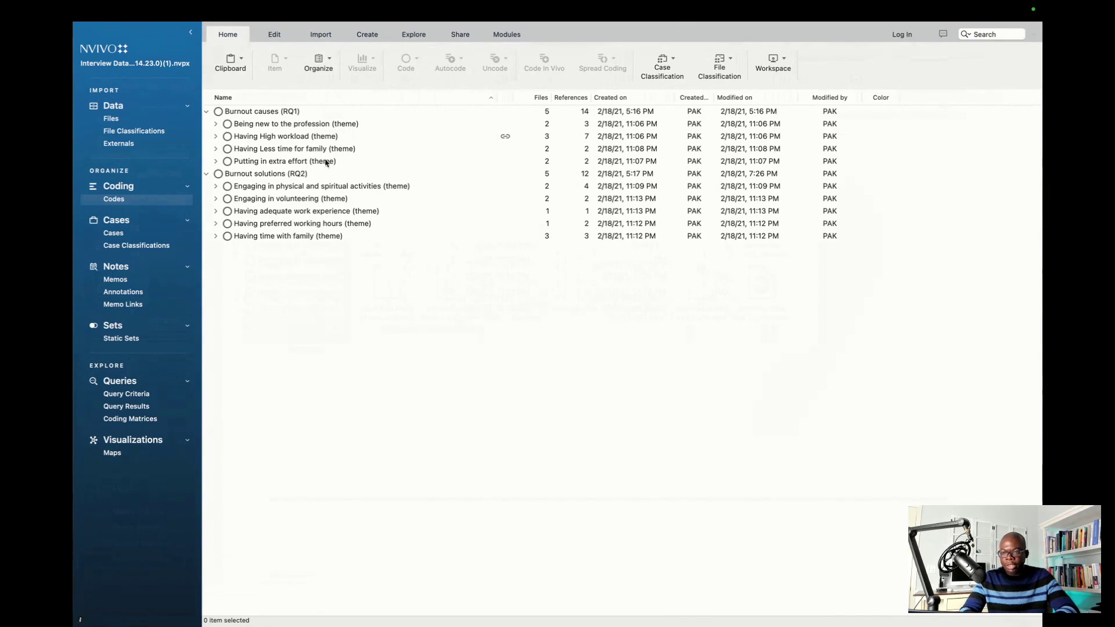
click(216, 124)
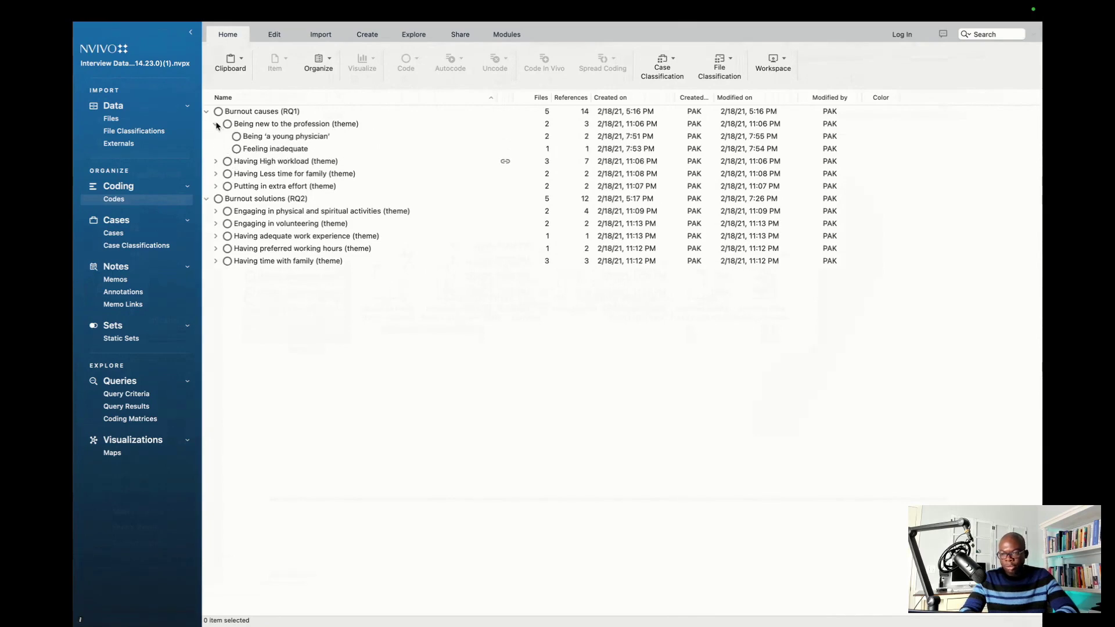
click(216, 162)
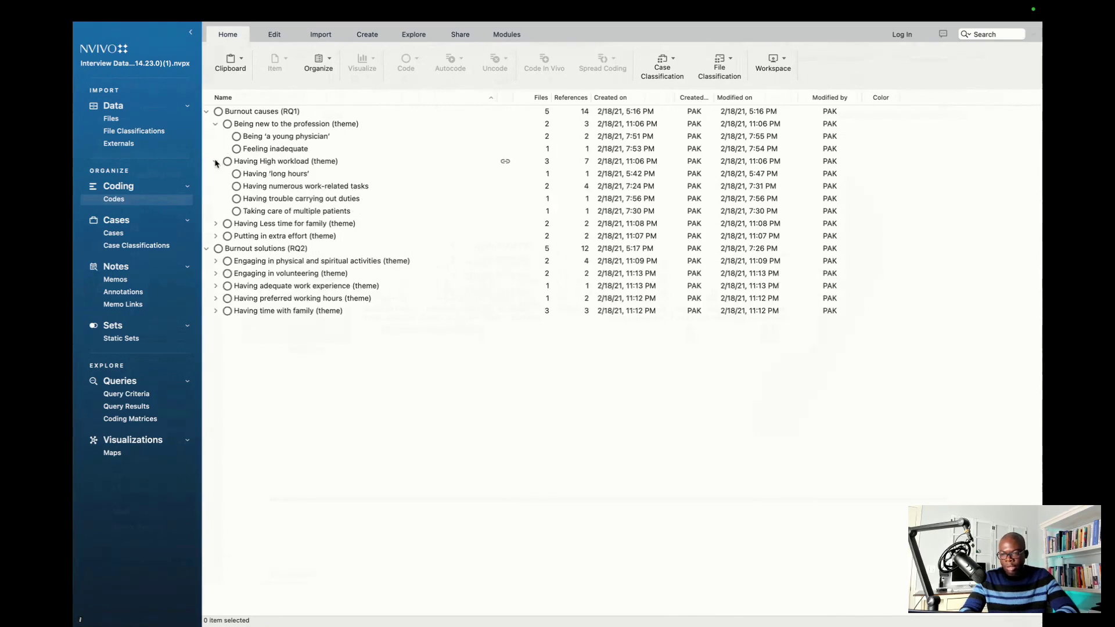
click(216, 224)
click(216, 262)
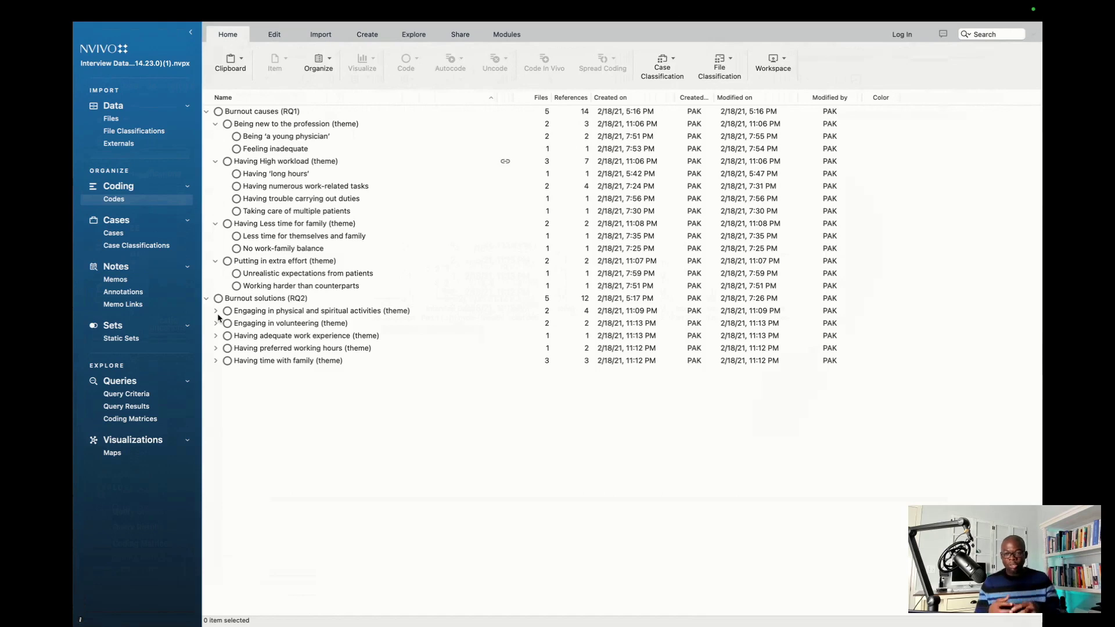
Link a new memo named "my reflections on the theme ...." to the "Taking care of multiple patients" code and fill it with placeholder text
click(285, 214)
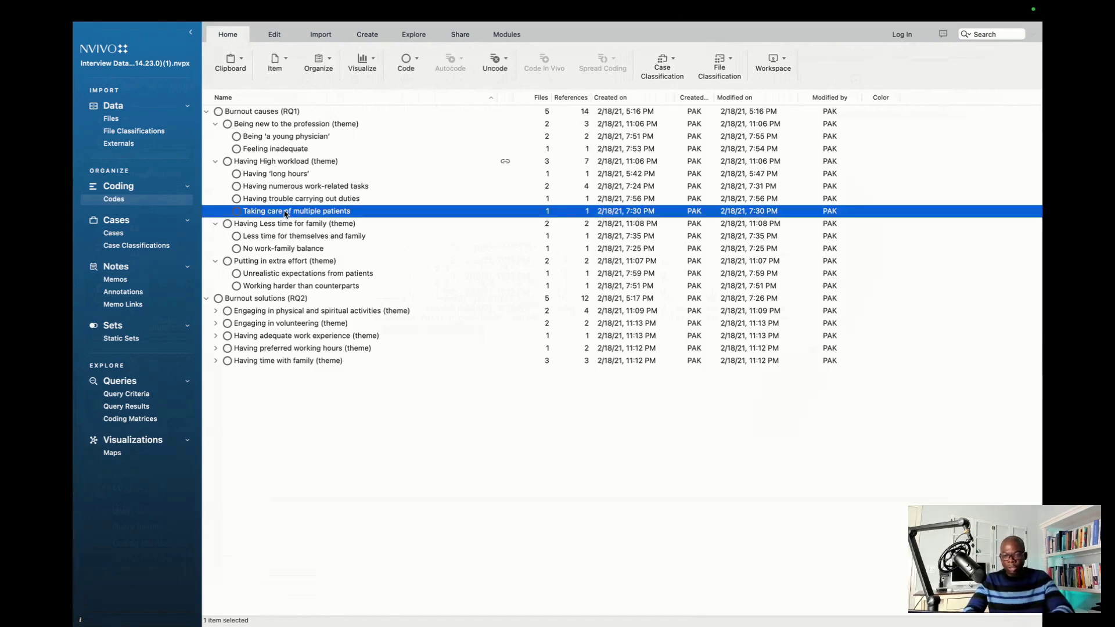
right_click(285, 214)
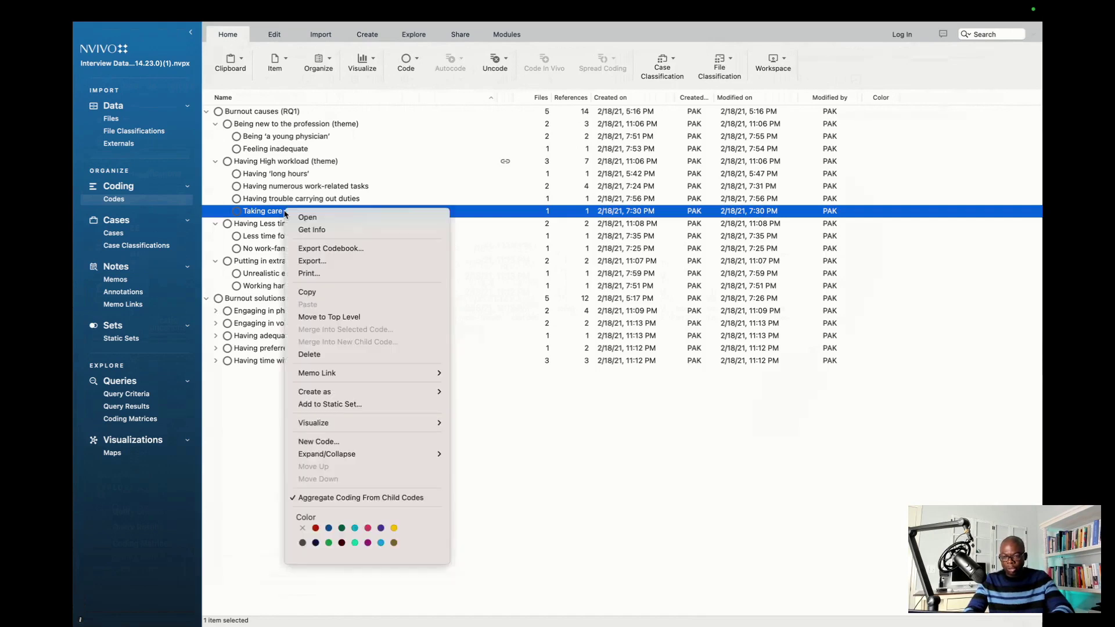
mouse_move(328, 378)
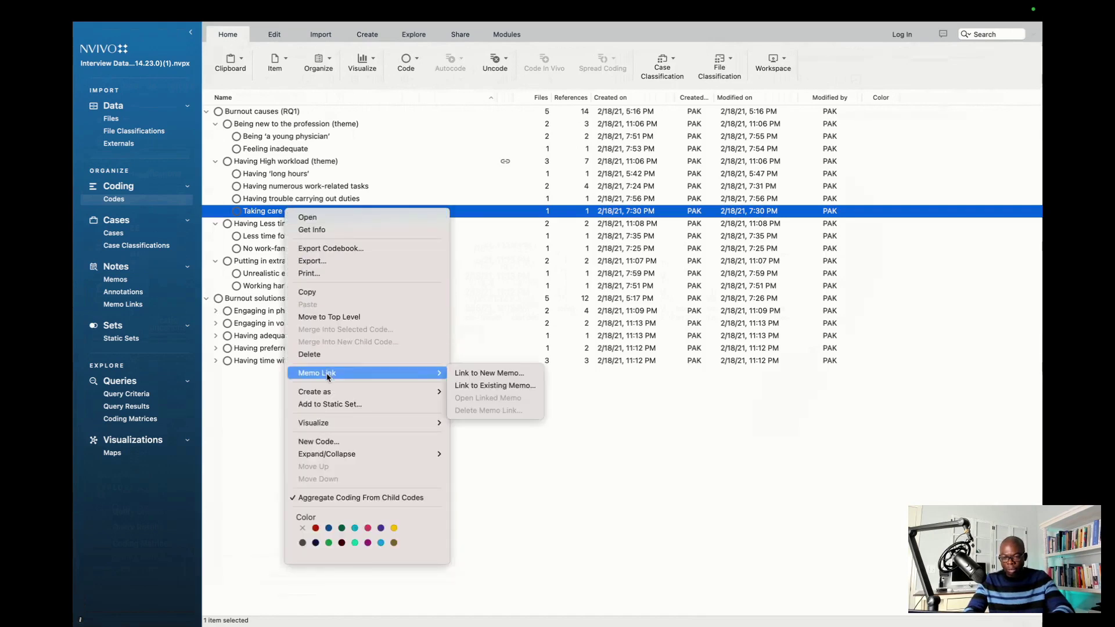
click(487, 374)
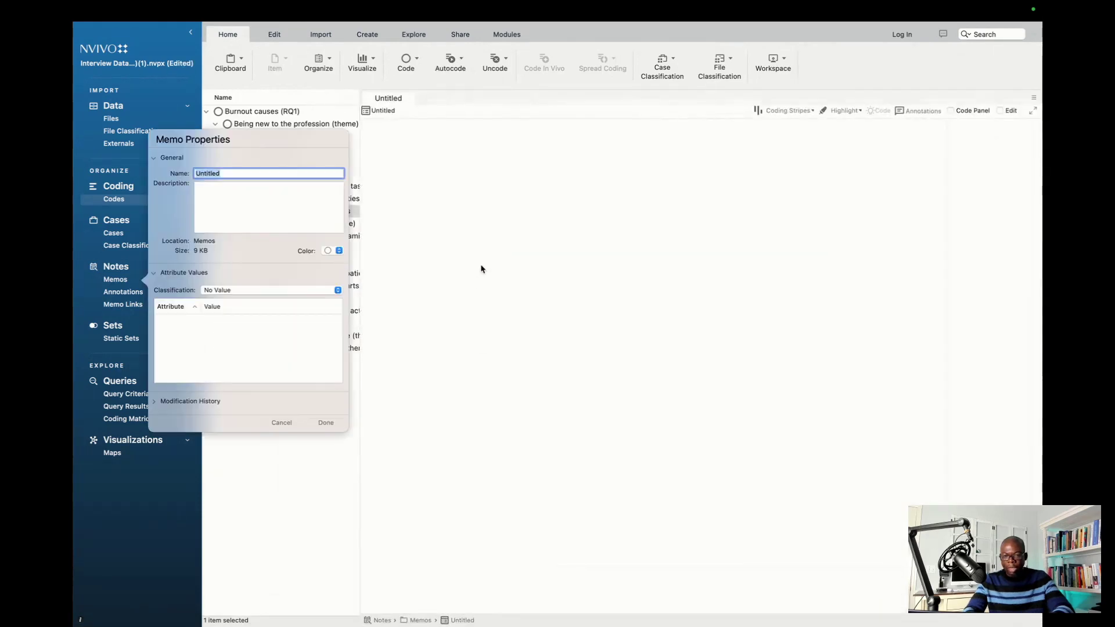
key(BackSpace)
key(BackSpace)
key(BackSpace)
key(BackSpace)
key(BackSpace)
key(BackSpace)
key(BackSpace)
key(BackSpace)
text(my r)
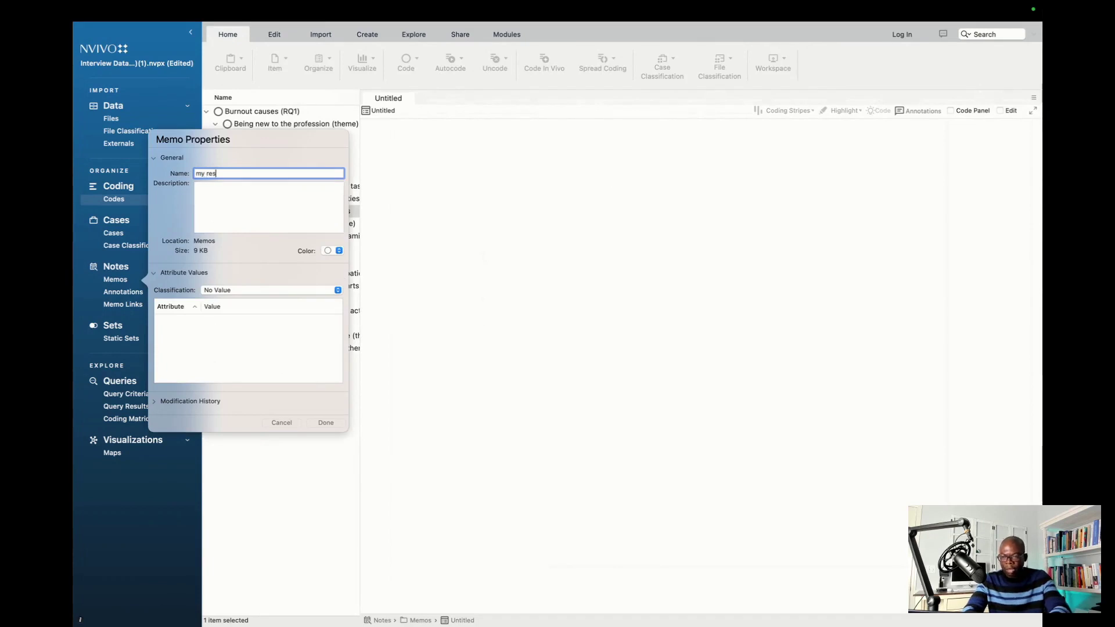
text(eflections on the theme ....)
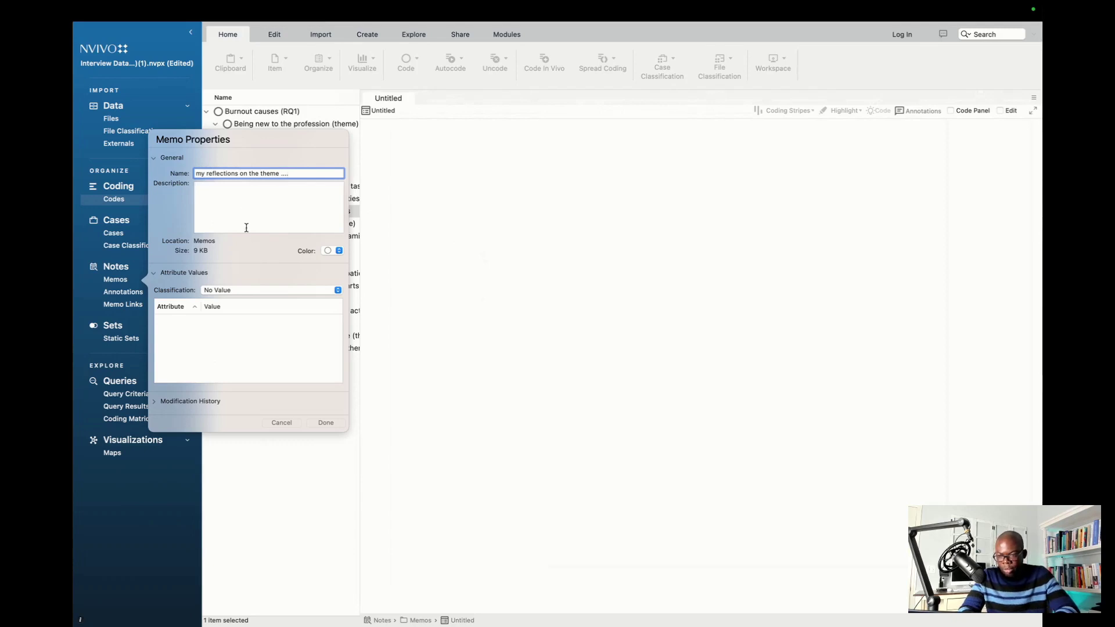
click(241, 207)
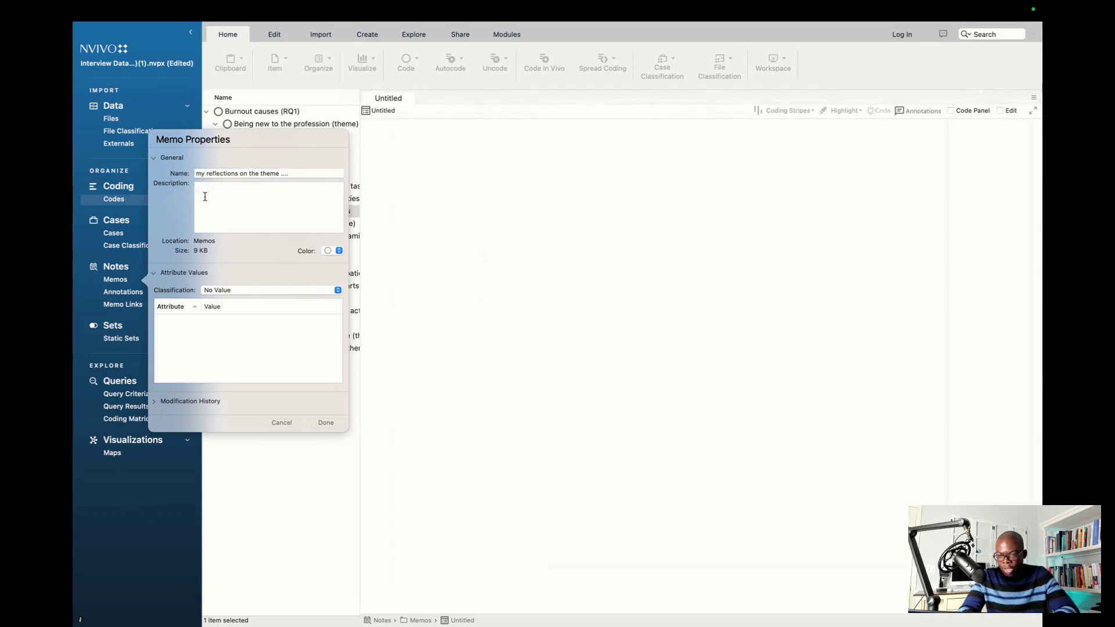
click(323, 423)
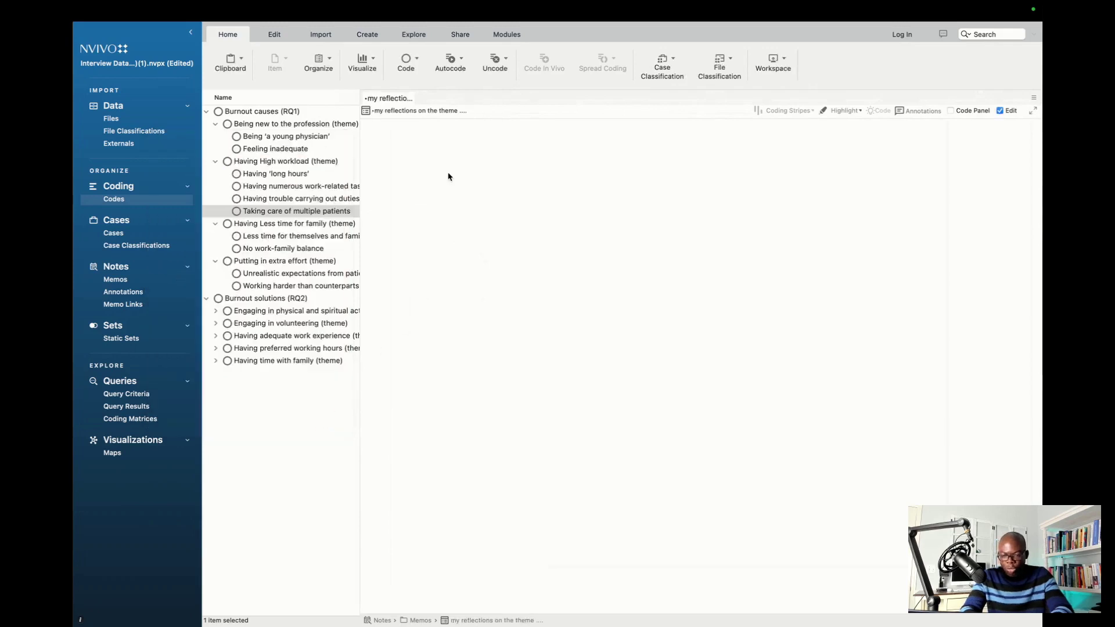
text(hgghththhehehhehehehehheh)
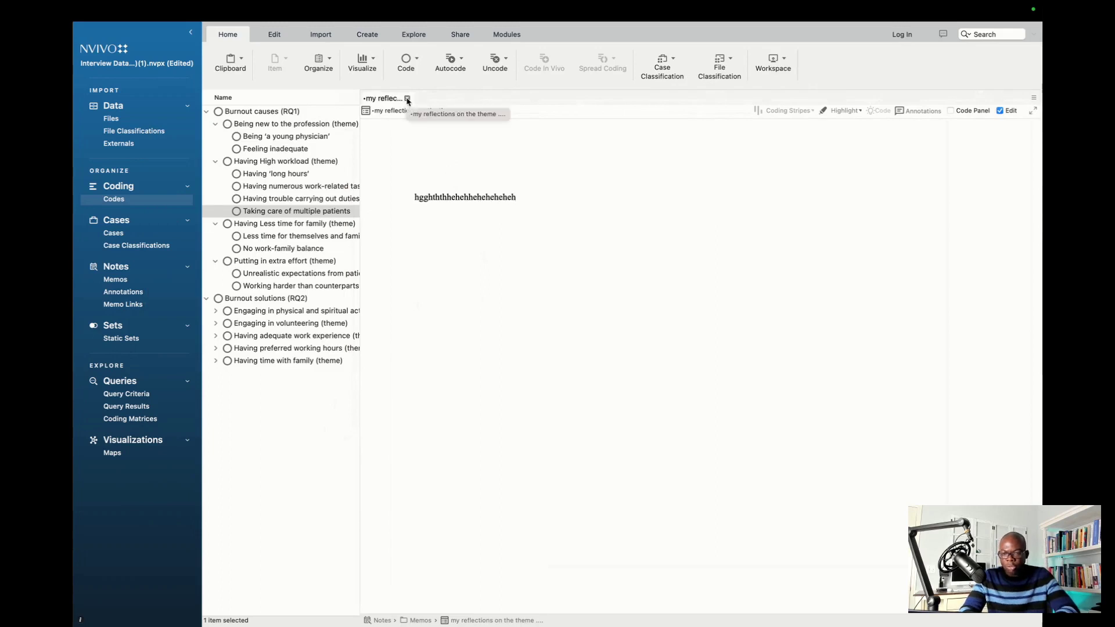
click(407, 99)
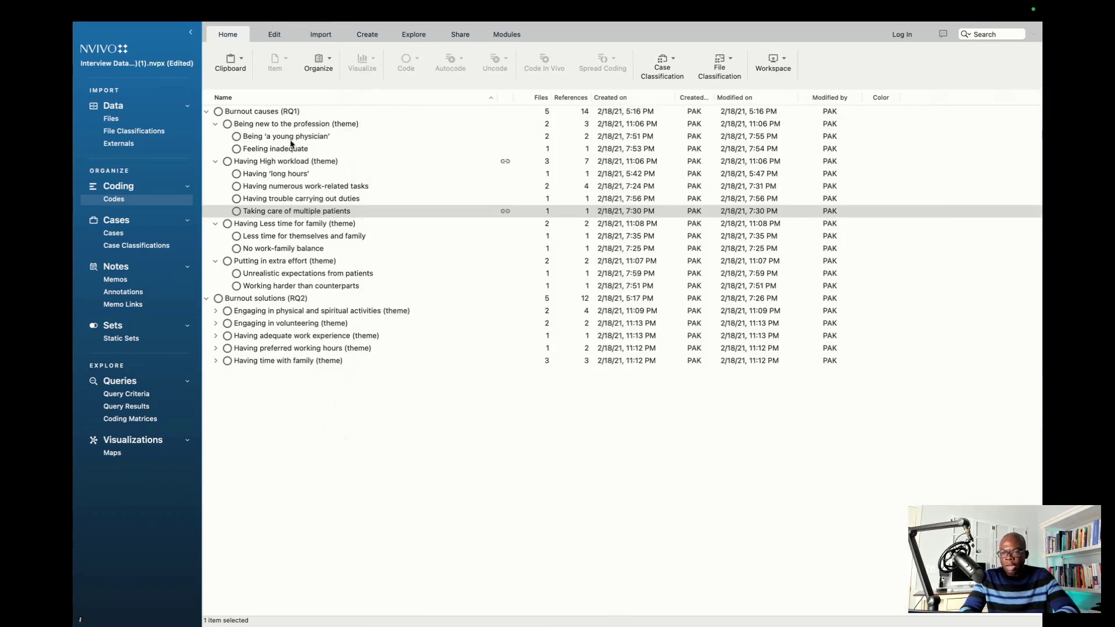
In the P1 interview, examine the annotation and link options for the first two lines of the question 5 answer
click(137, 119)
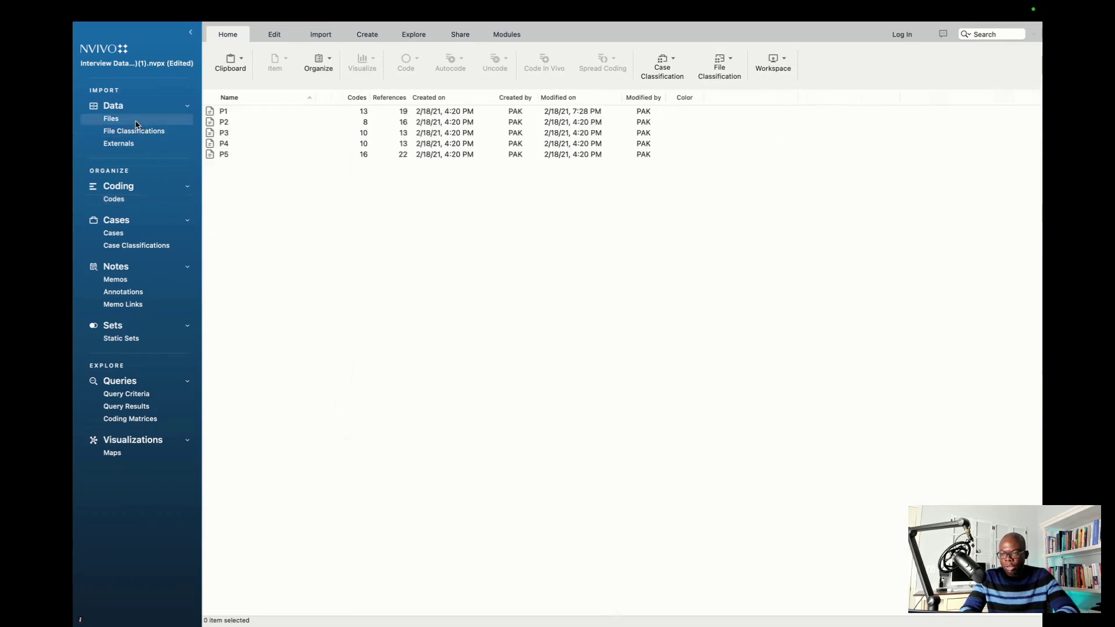
double_click(243, 117)
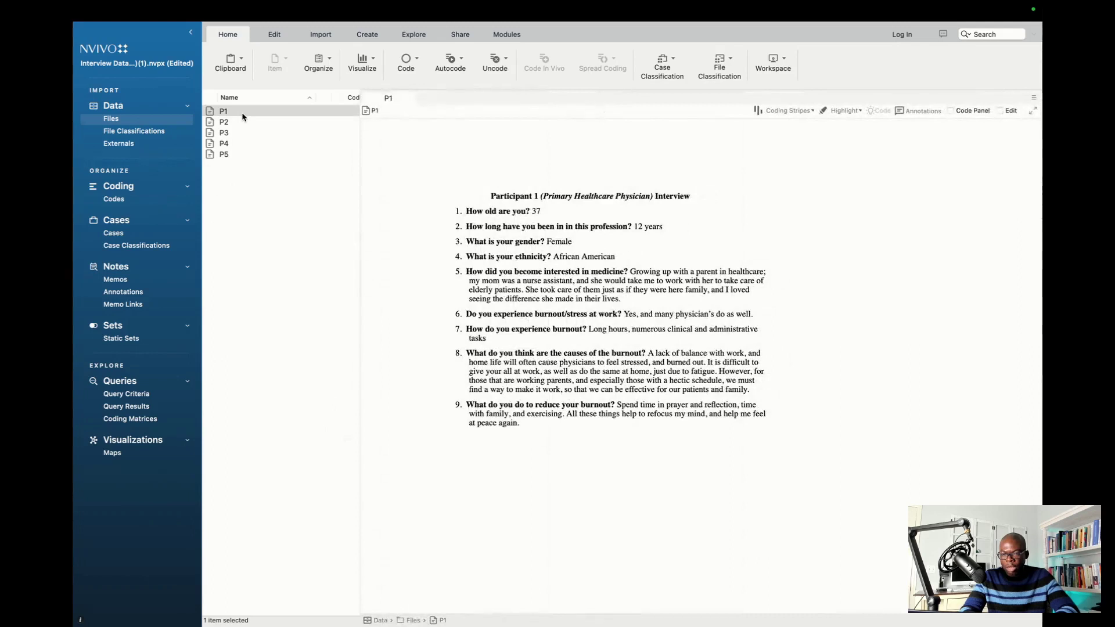
drag(630, 271, 770, 280)
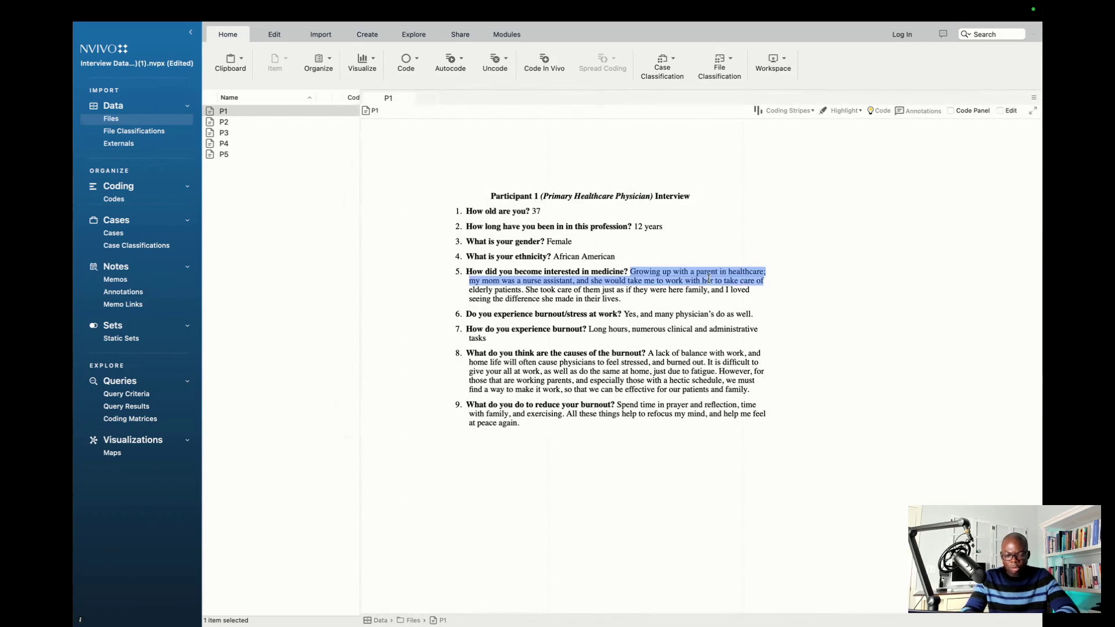
right_click(708, 280)
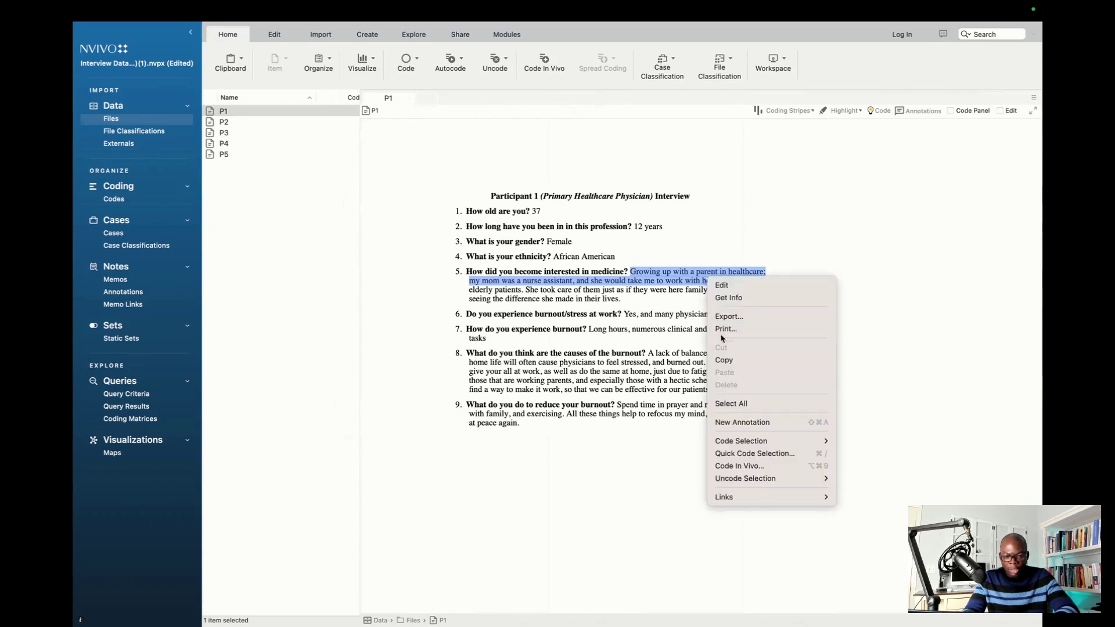
mouse_move(799, 500)
mouse_move(853, 503)
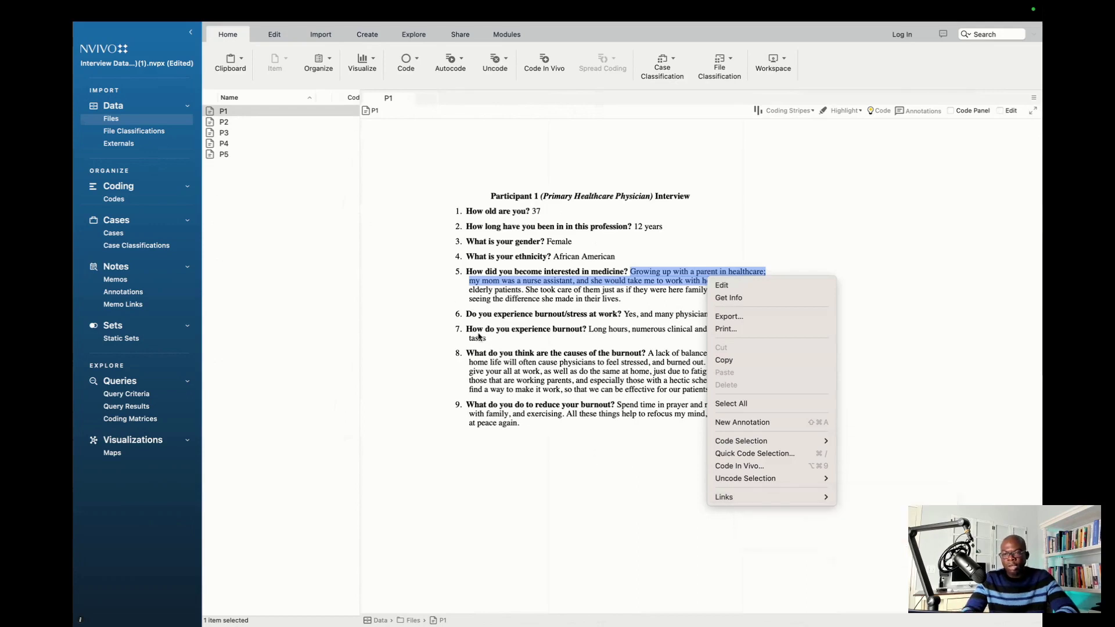
click(386, 95)
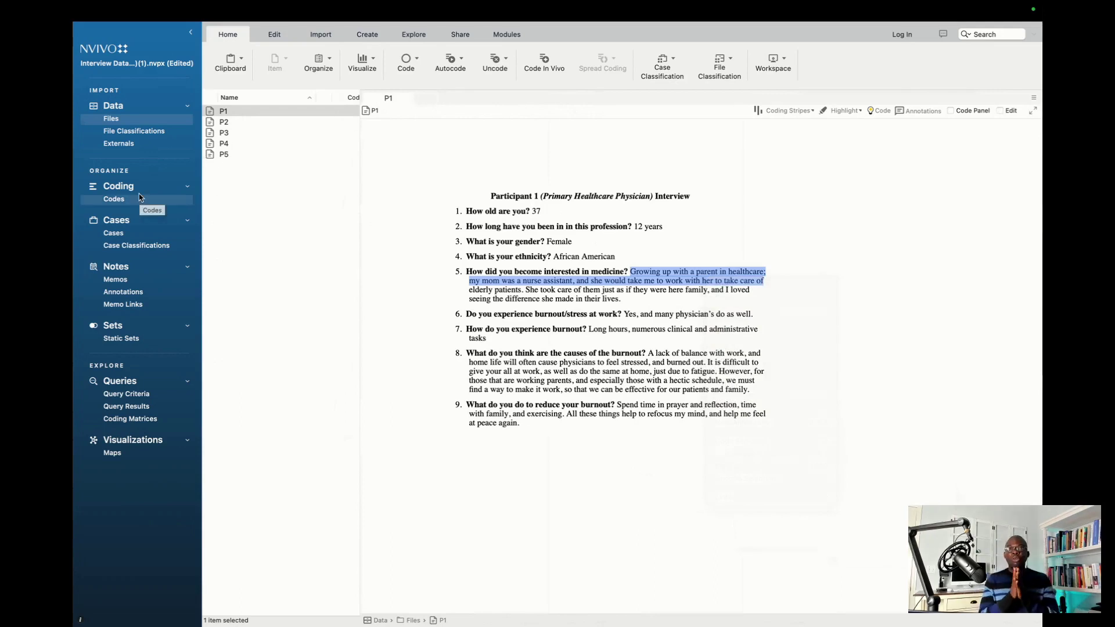